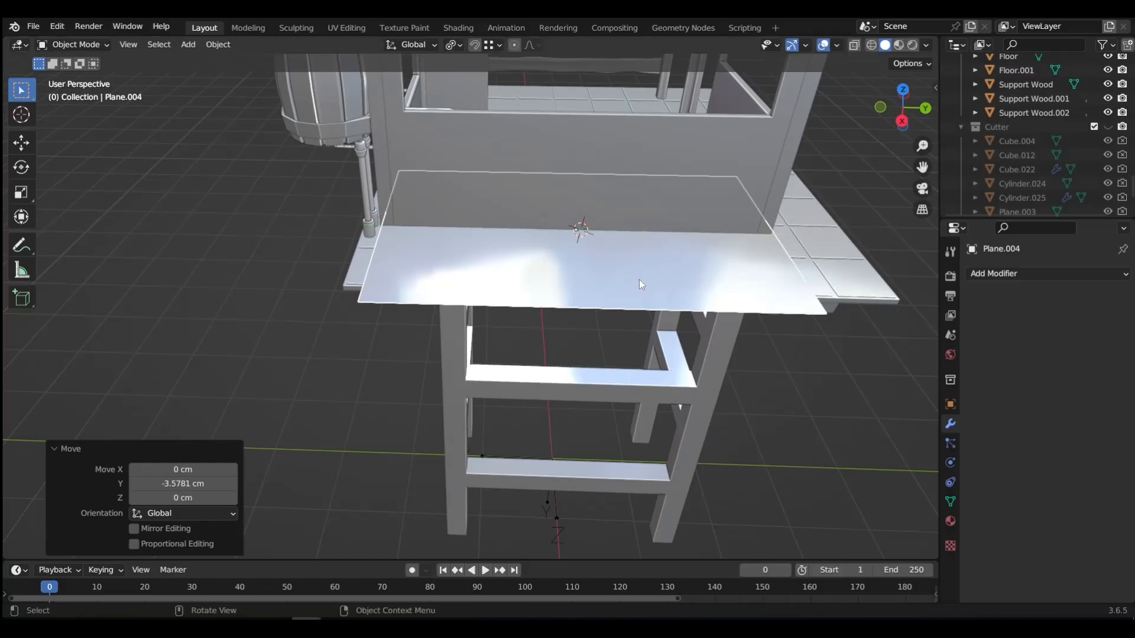
Scale the plane along X to 0.584, with a slight further narrowing, to shorten its reach from the wall
key(s)
key(x)
click(663, 263)
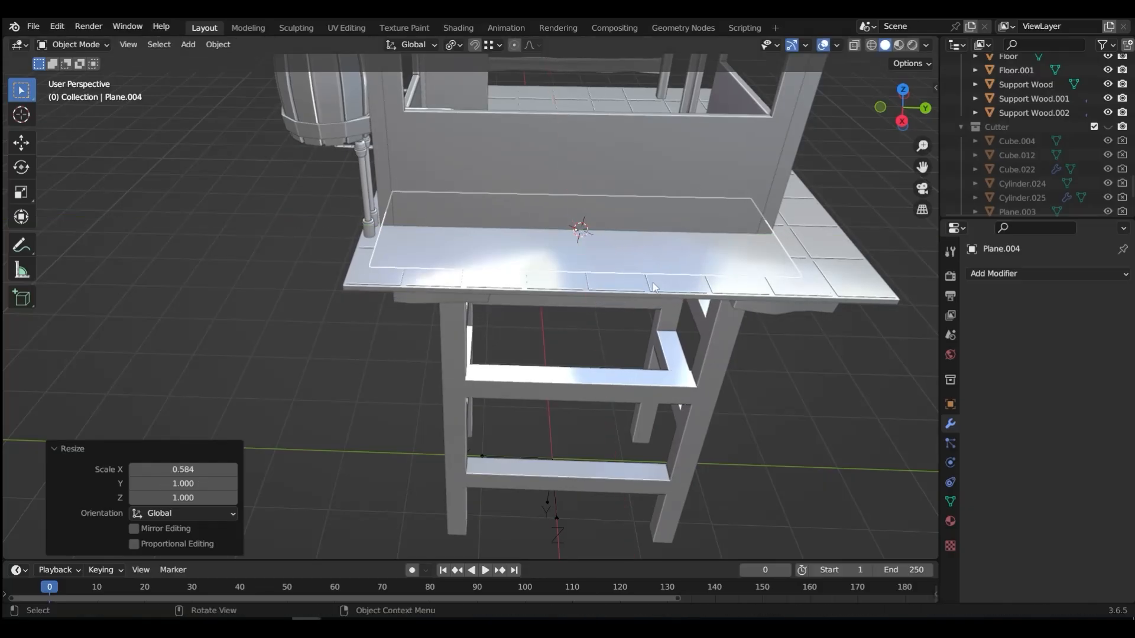
middle_drag(664, 264, 719, 265)
key(s)
key(x)
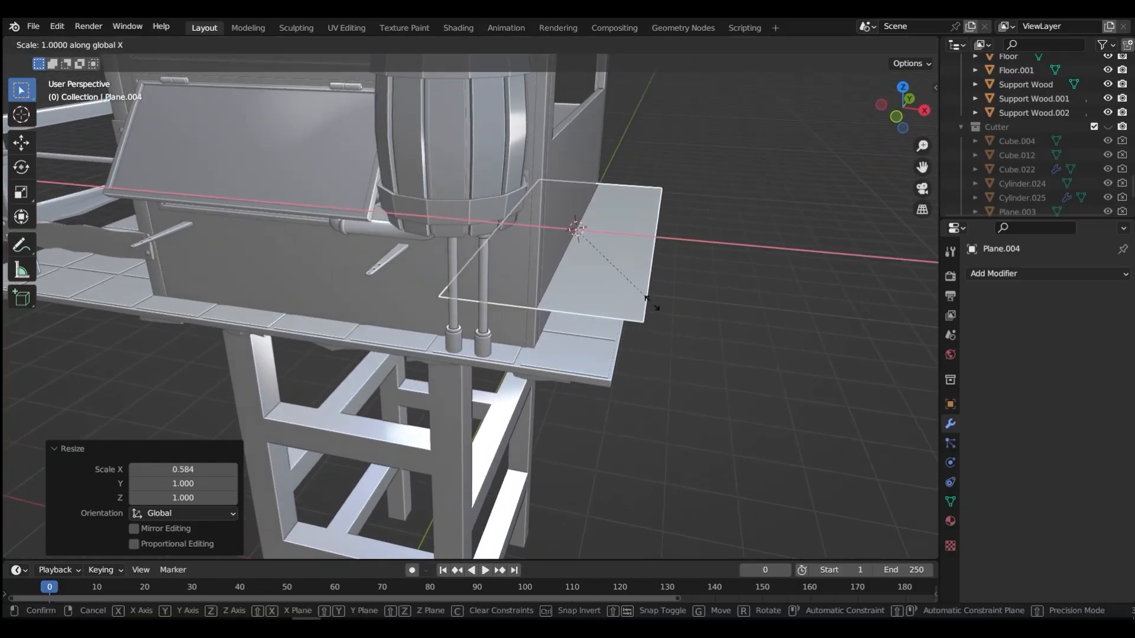
click(633, 307)
Move the plane's hidden inner edge 45.319 cm along X so it sits close to the cabin's end wall
key(Tab)
click(622, 380)
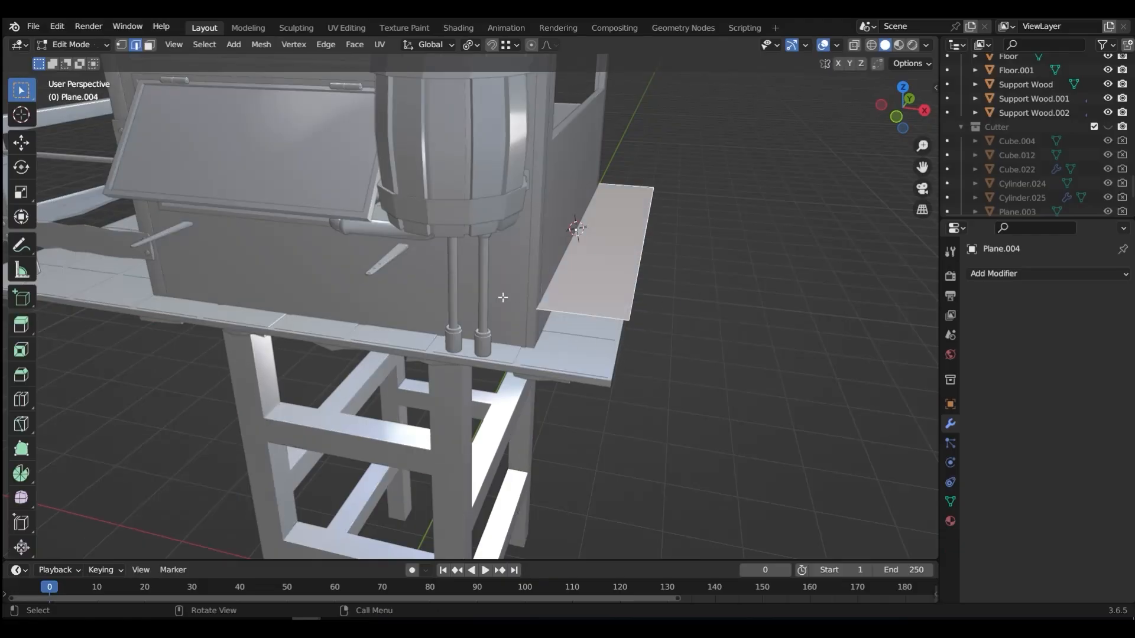
key(shift+z)
click(495, 249)
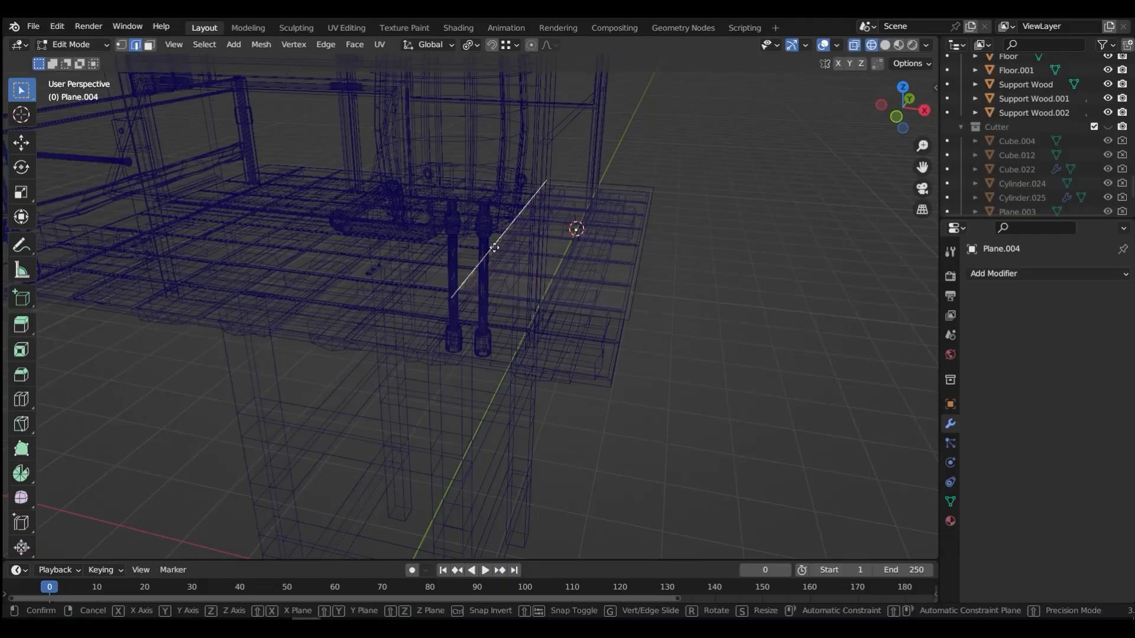
key(g)
key(x)
click(544, 284)
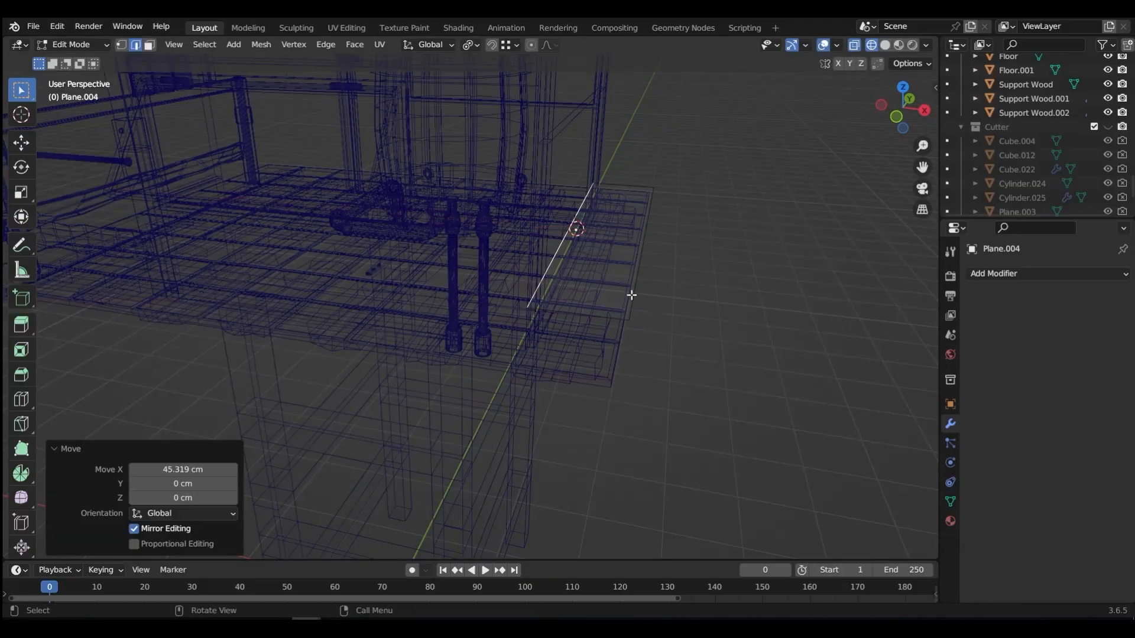
key(Tab)
key(shift+z)
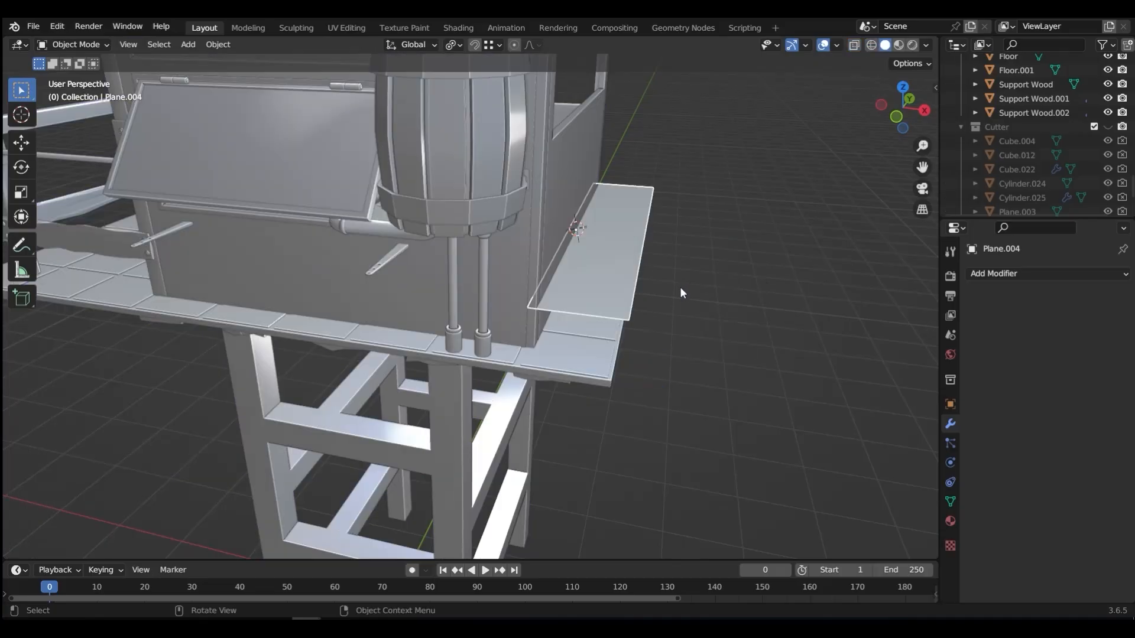
Lower the plane 24.576 cm along Z onto the deck floor
mouse_move(680, 286)
middle_down()
mouse_move(692, 240)
mouse_move(637, 262)
middle_up()
key(g)
key(z)
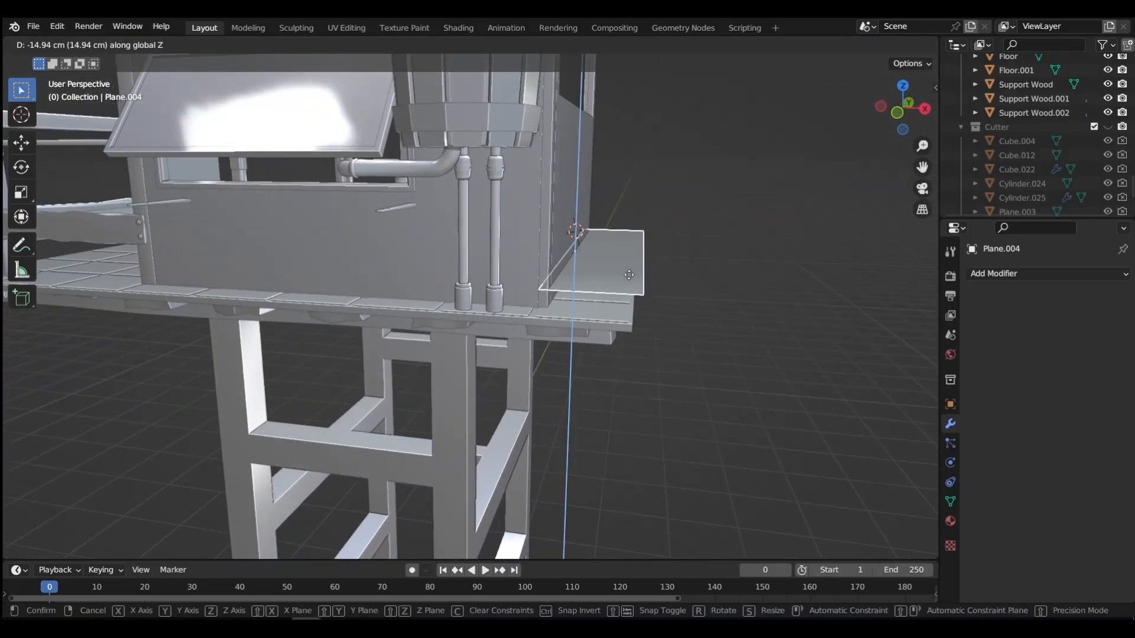
click(628, 287)
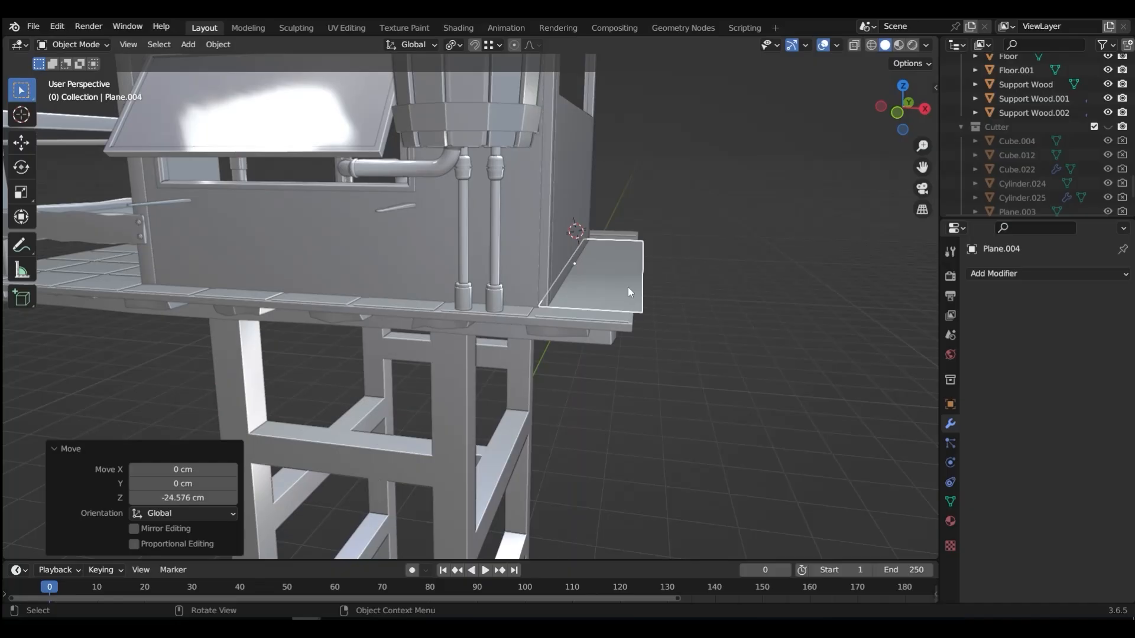
Extrude the plane's face upward 51.539 cm to form a box against the end wall
key(Tab)
click(736, 280)
click(583, 284)
key(e)
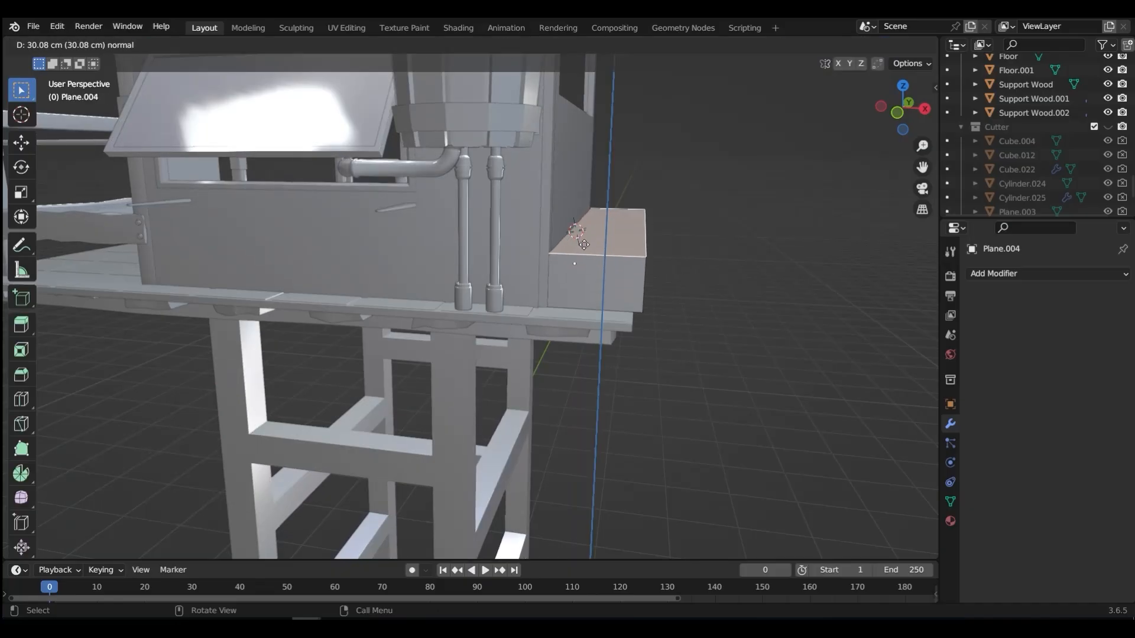
click(586, 216)
Return to Object Mode and apply the box's scale
middle_drag(585, 216, 557, 255)
key(ctrl+Tab)
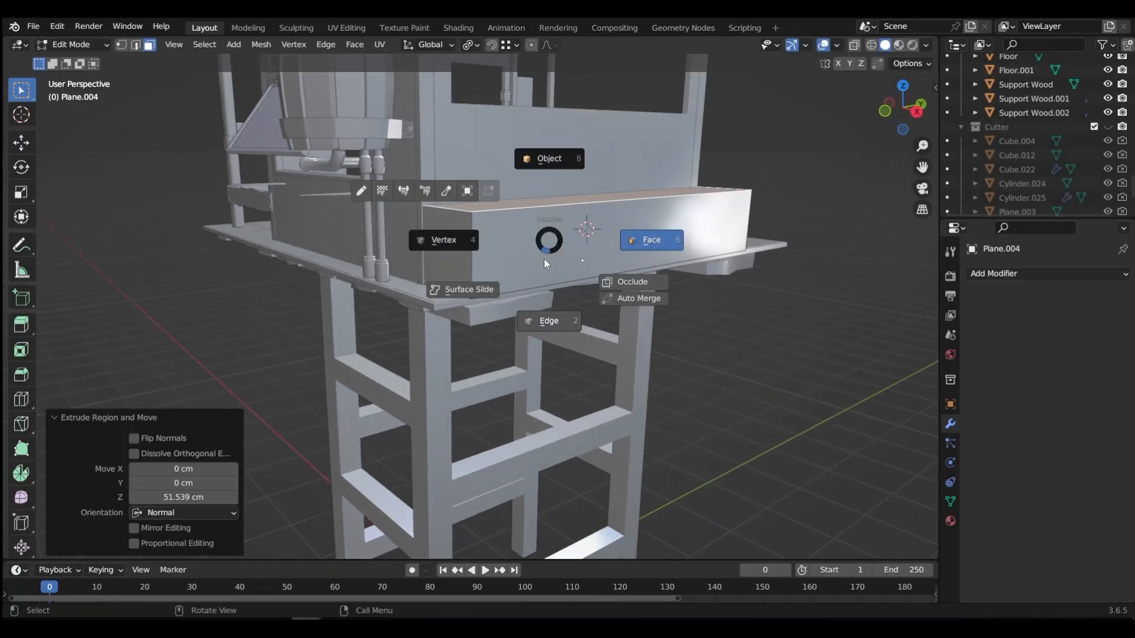
click(558, 173)
key(ctrl+a)
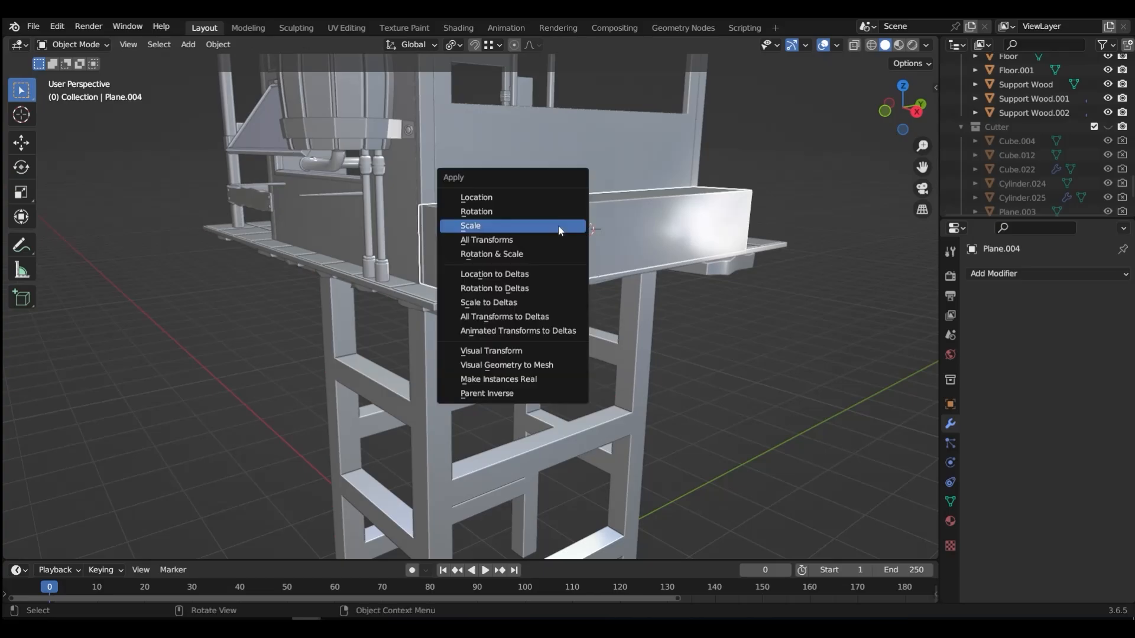
click(558, 224)
Bevel the box's two vertical outer corner edges with a 14.6 cm width and one segment
key(ctrl+Tab)
click(518, 276)
click(473, 244)
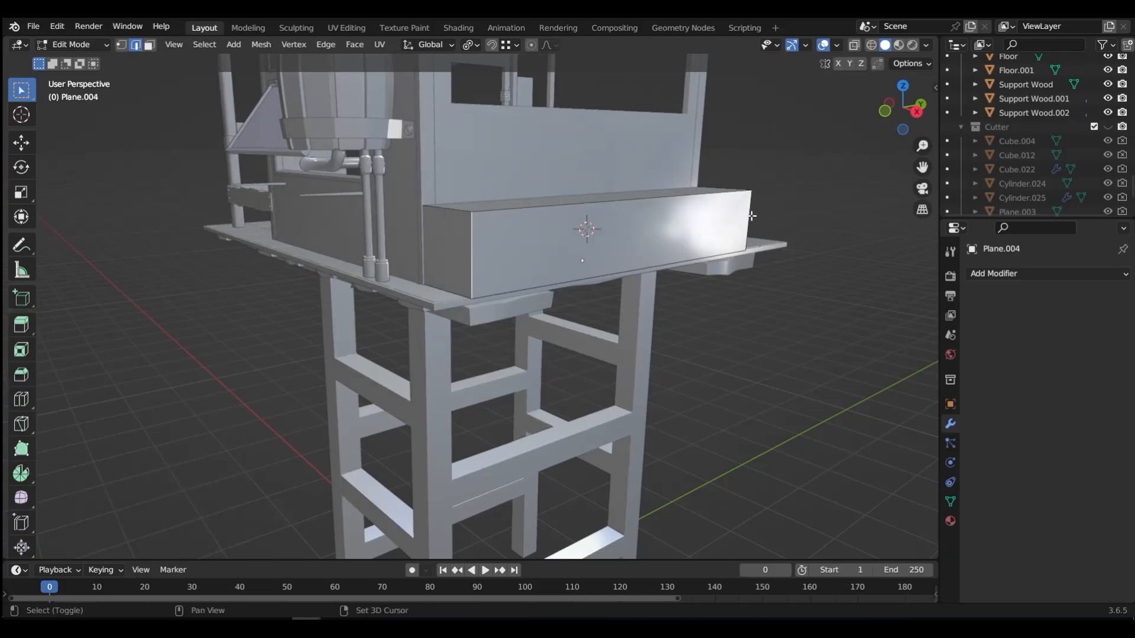
key(ctrl+b)
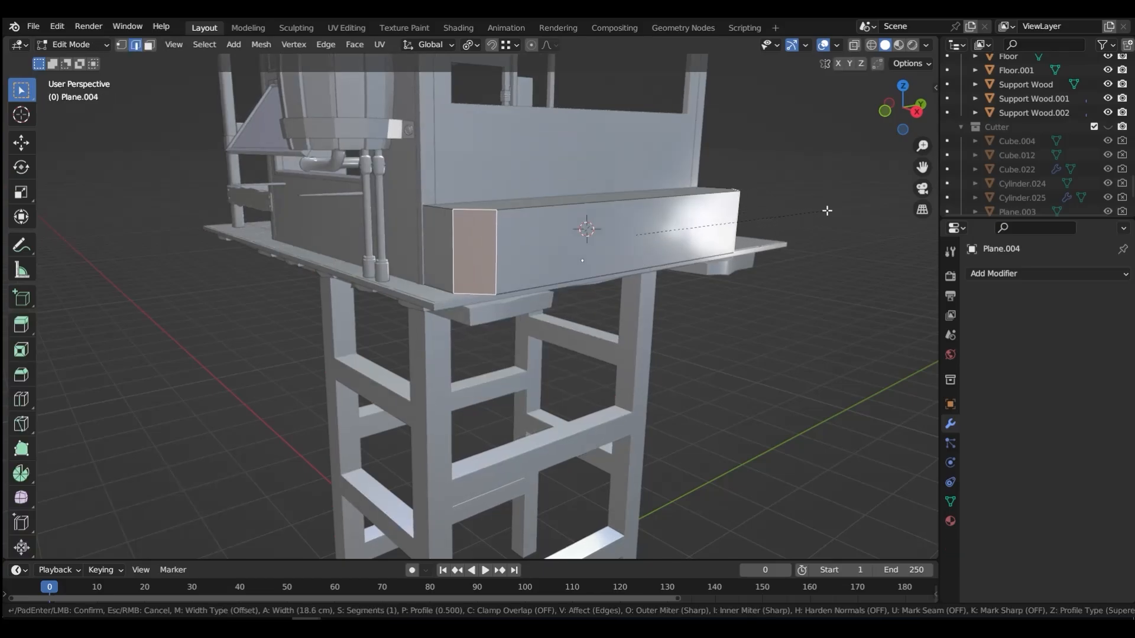
click(815, 208)
Extrude the box's top face upward 25.206 cm
middle_drag(680, 230, 549, 338)
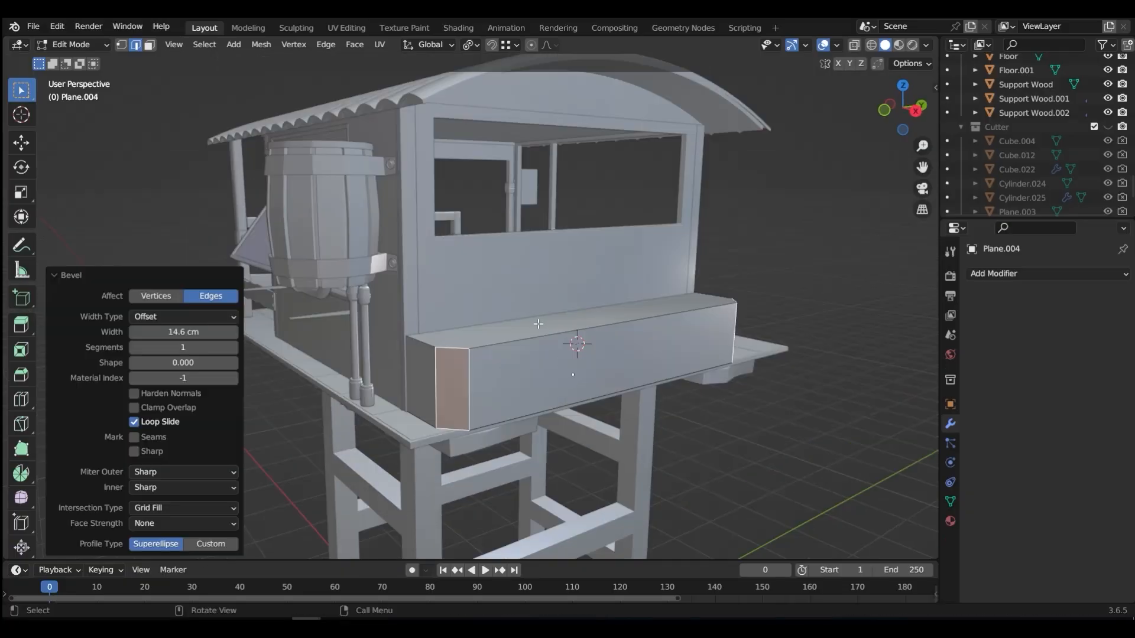
click(538, 324)
key(Tab)
click(608, 324)
click(610, 315)
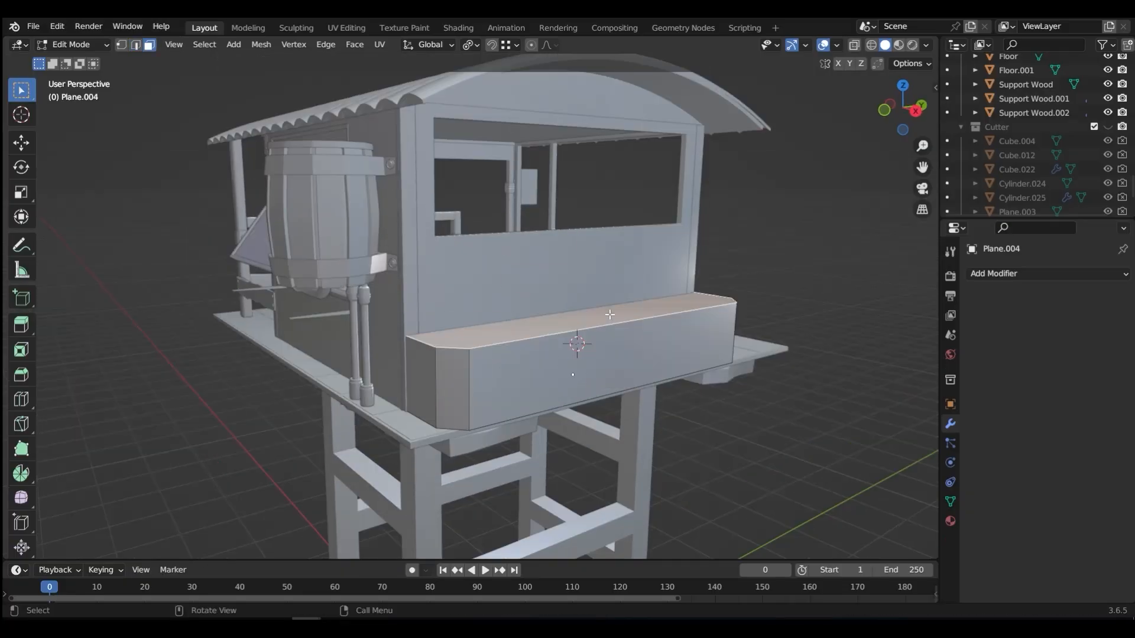
key(e)
click(611, 281)
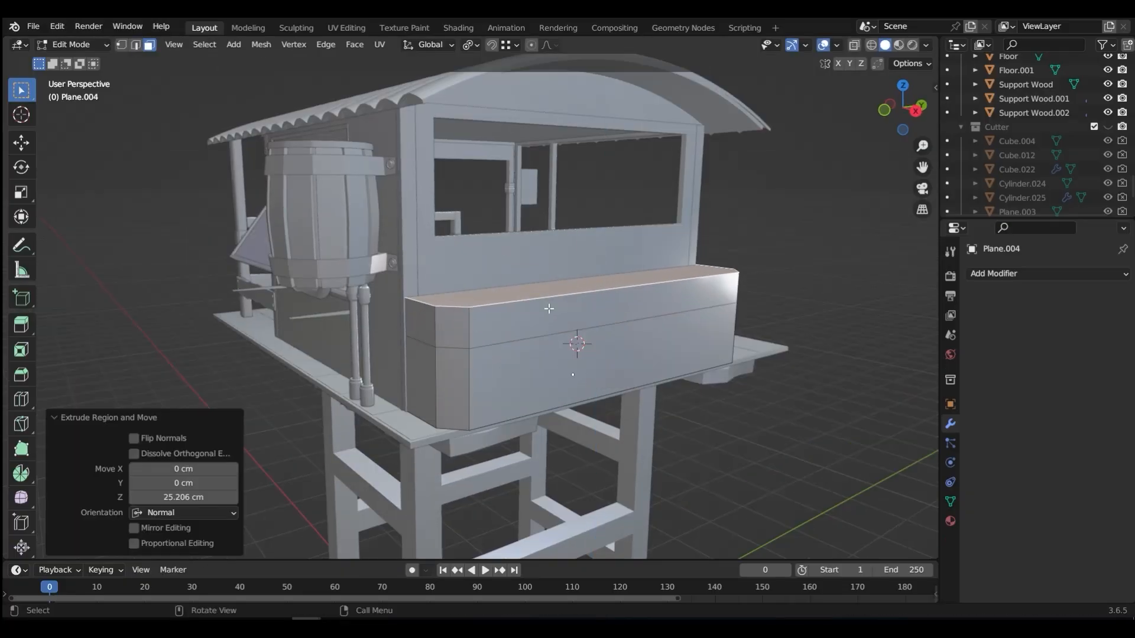
Move the top outer vertices of the box along X toward the wall to slope its upper front
key(Tab)
click(450, 308)
key(alt+a)
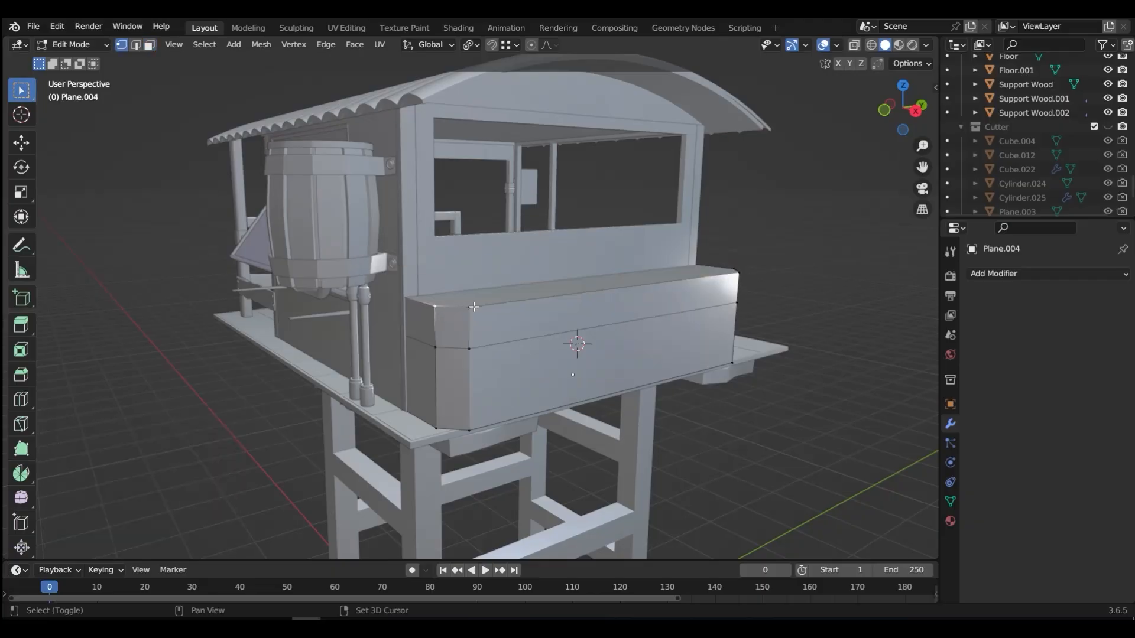
ctrl+click(737, 269)
key(g)
key(x)
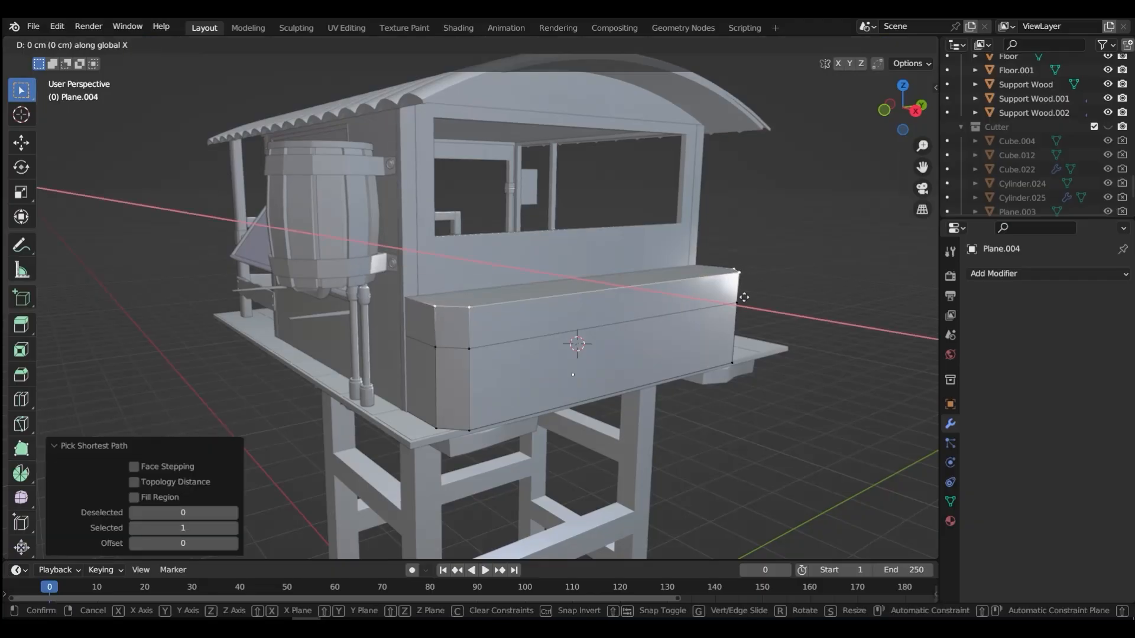
click(712, 298)
Inset the box's top face 4.376 cm and extrude the inner face down 5.9465 cm
middle_drag(712, 299, 568, 361)
key(Tab)
click(668, 360)
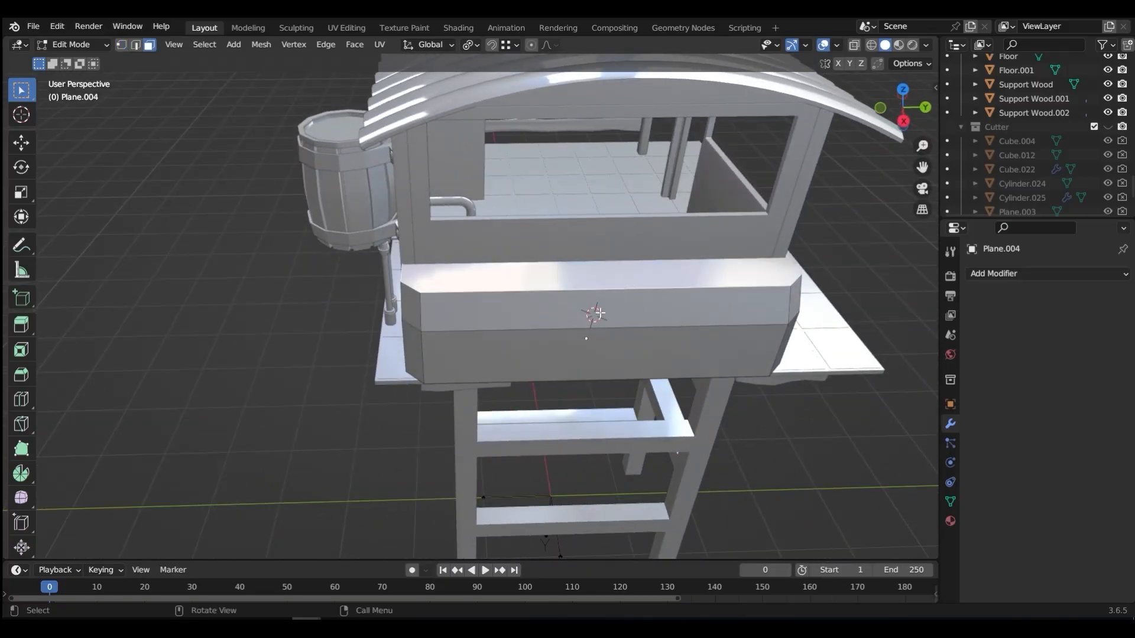
key(i)
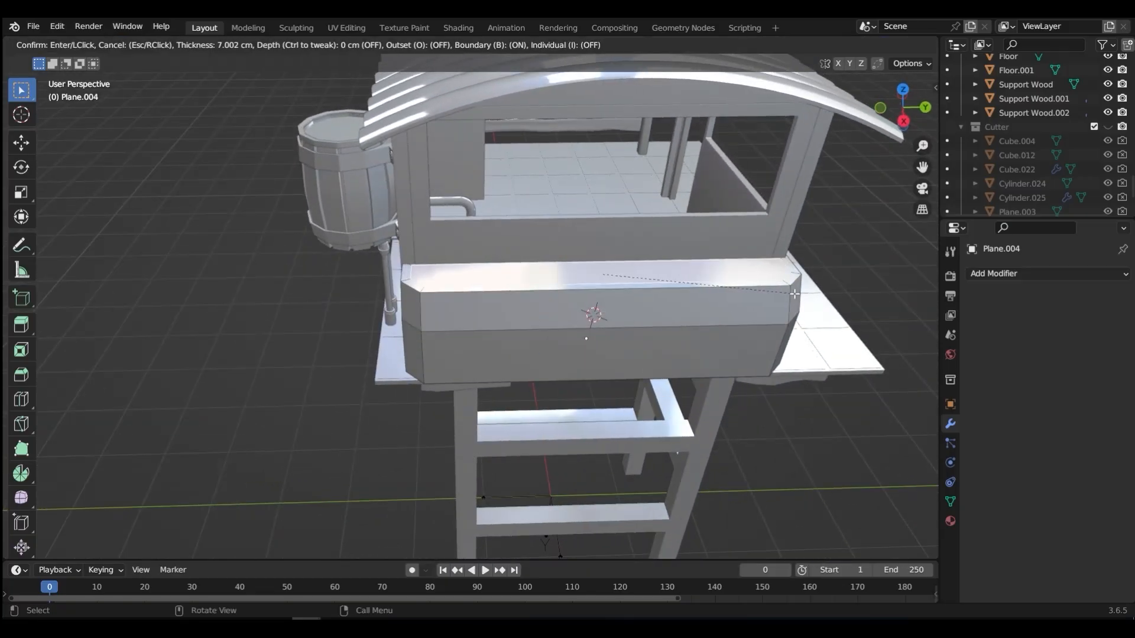
click(794, 293)
key(g)
key(z)
key(z)
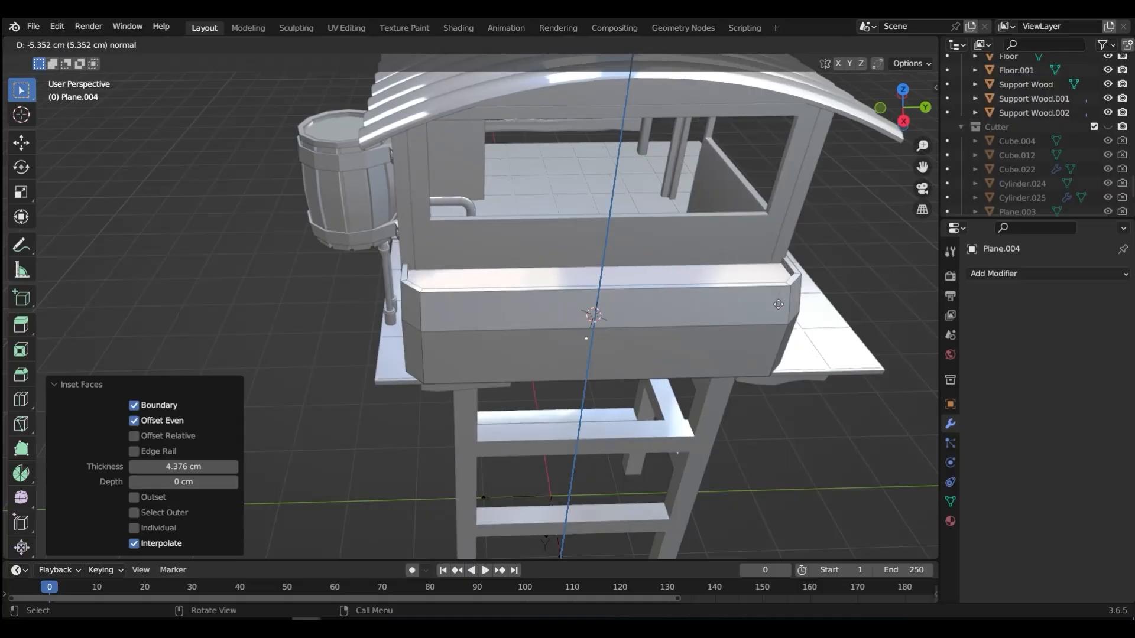
click(778, 305)
Move the front edge between the box's sloped upper part and its lower part along X
middle_drag(778, 304, 749, 258)
key(ctrl+Tab)
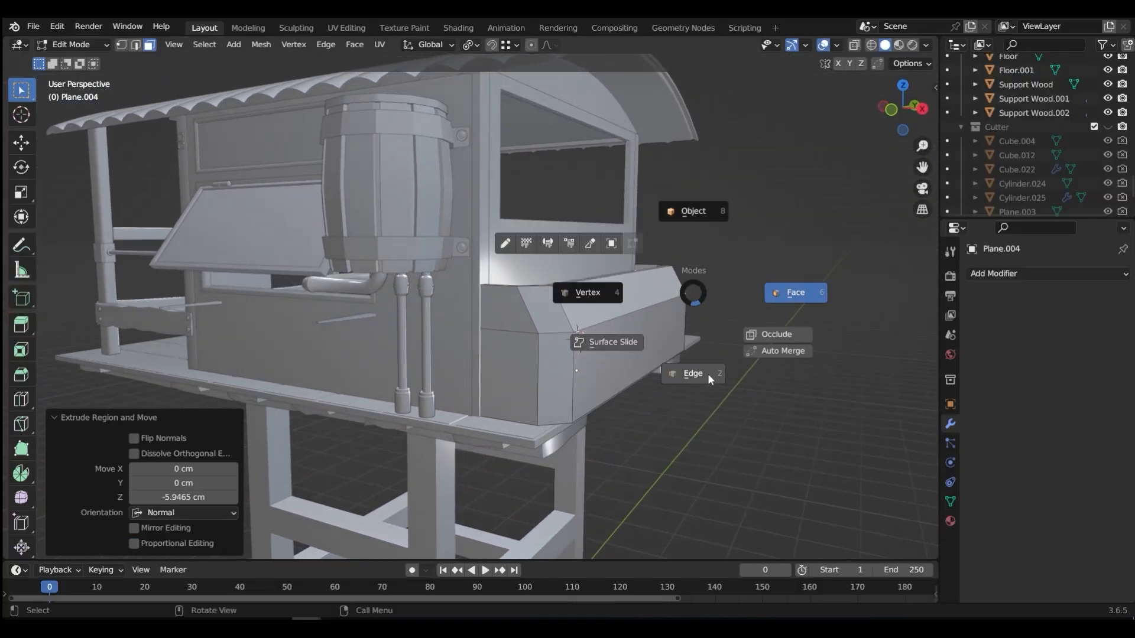
click(708, 373)
click(631, 312)
key(g)
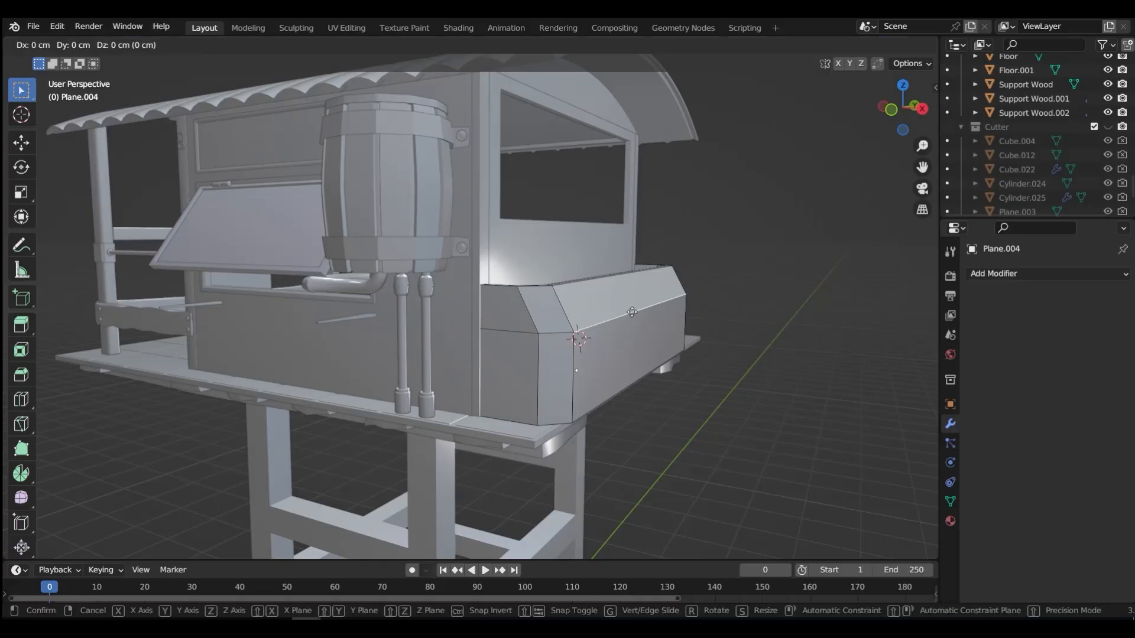
key(x)
Add a Bevel modifier to the box with an amount of 0.6 cm and 4 segments
click(997, 273)
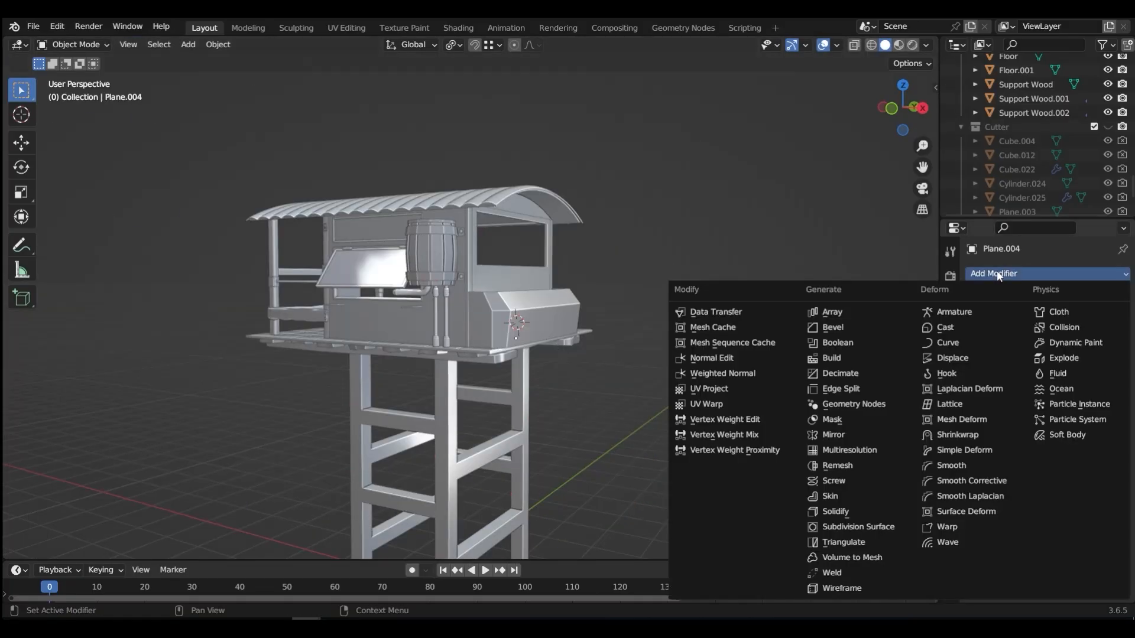
click(841, 331)
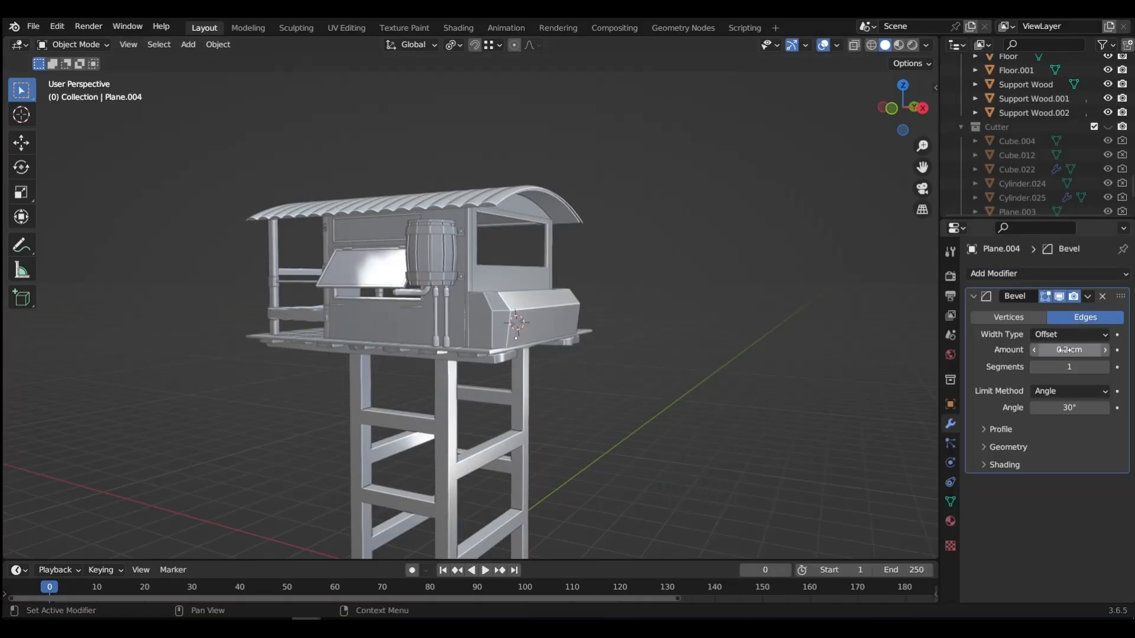
drag(1063, 349, 1087, 349)
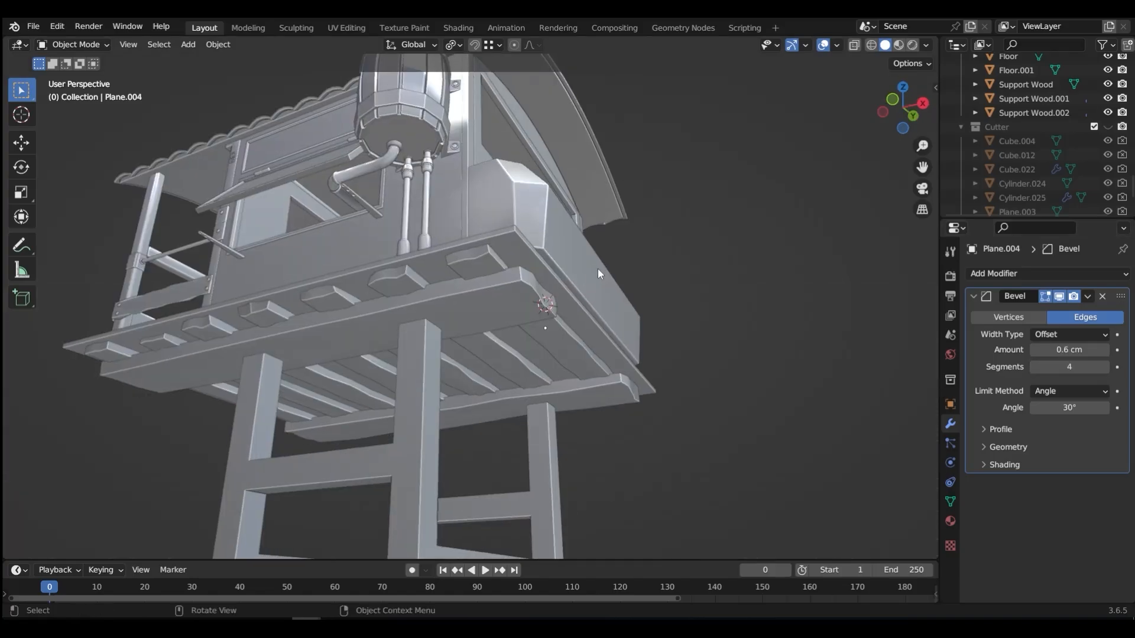
Move the box's bottom outer corner vertices along X toward the wall to slant the lower front
key(Tab)
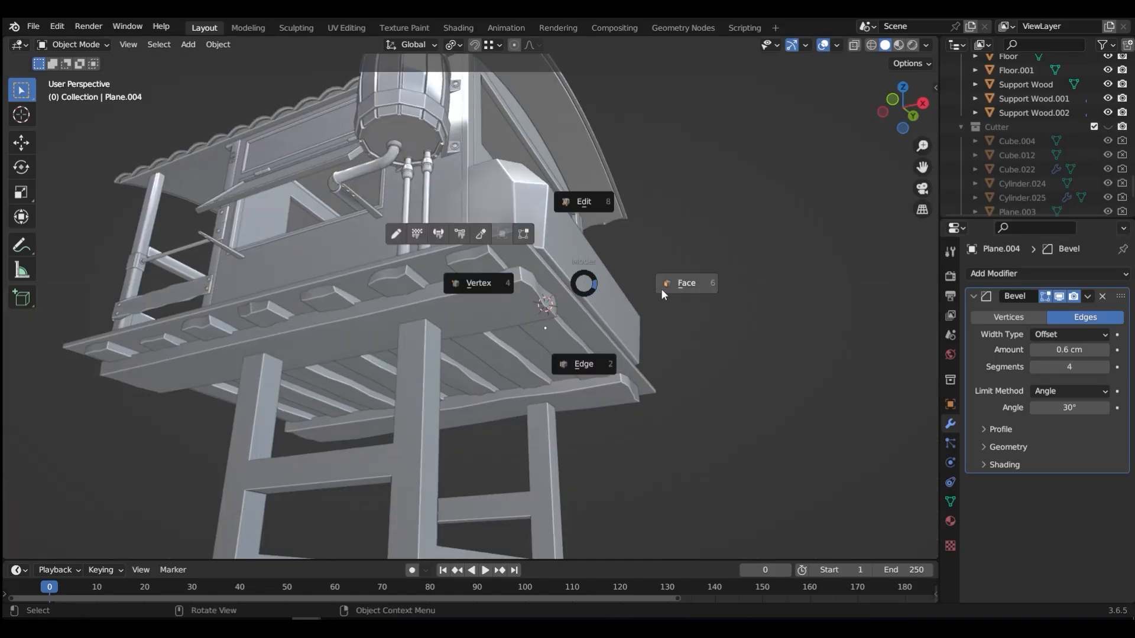
click(488, 290)
middle_drag(542, 262, 499, 353)
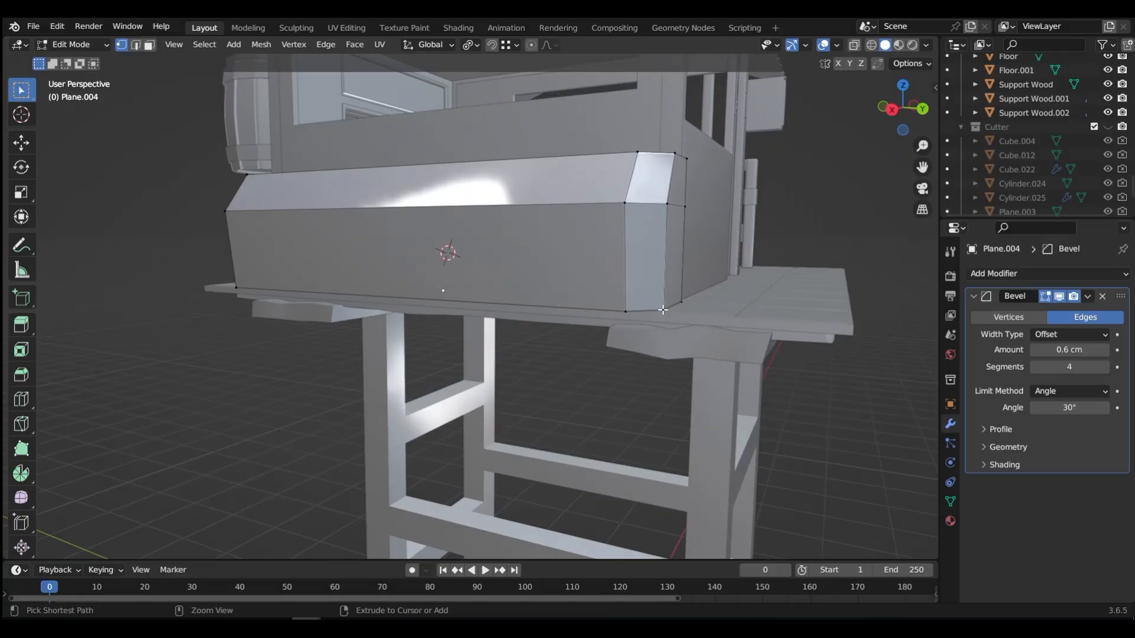
ctrl+click(663, 309)
middle_drag(662, 309, 577, 297)
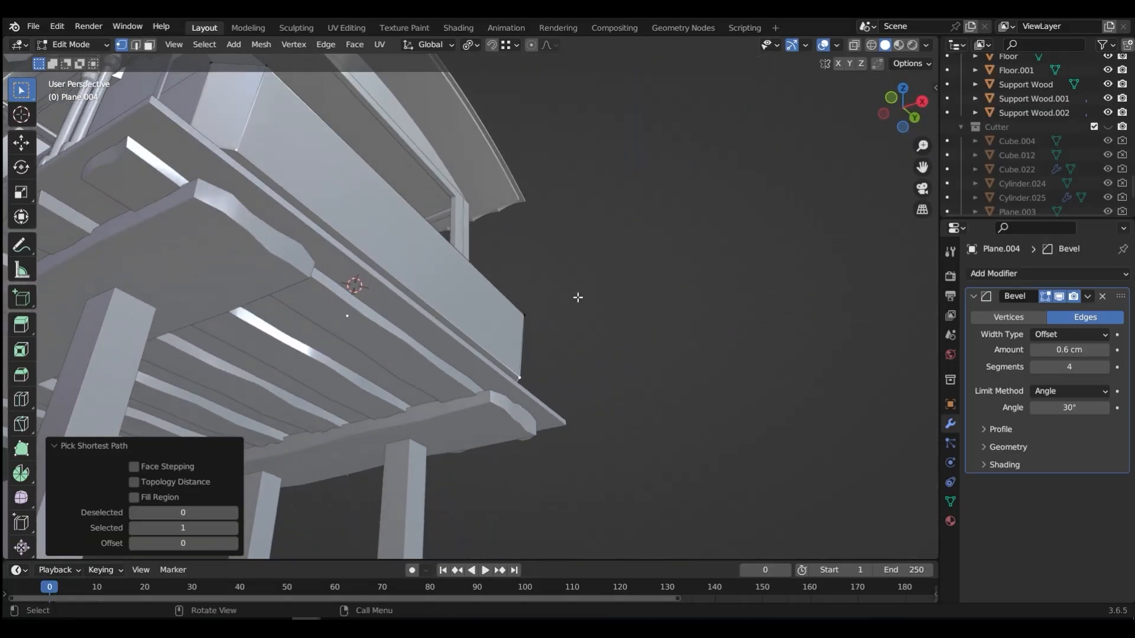
key(g)
key(x)
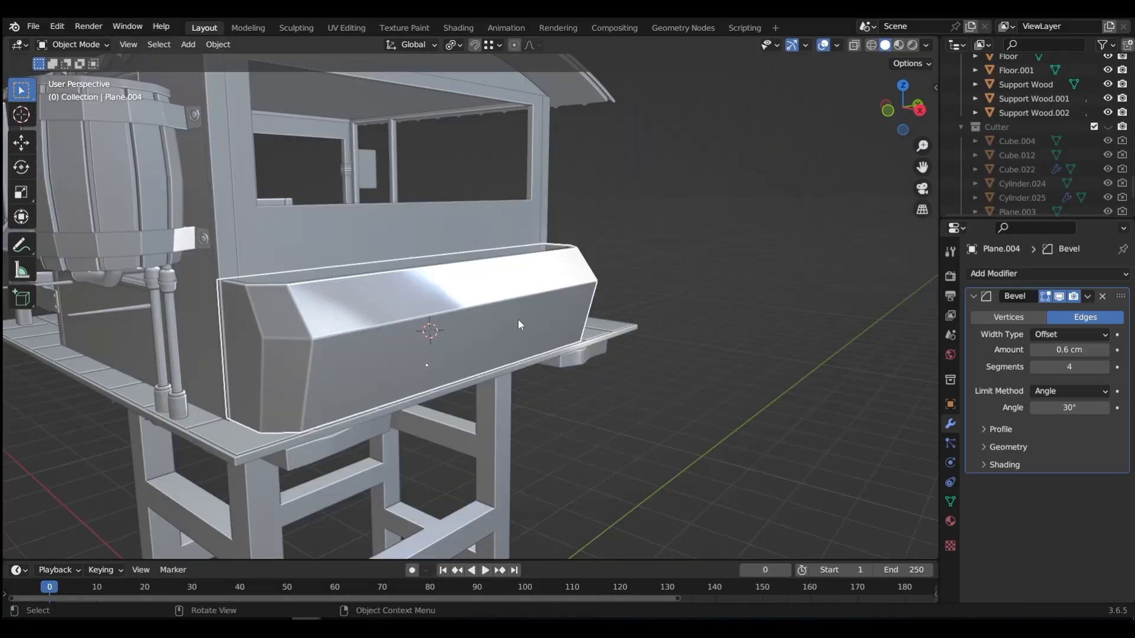
Separate the box's large lower front face into its own object
key(ctrl+Tab)
click(645, 319)
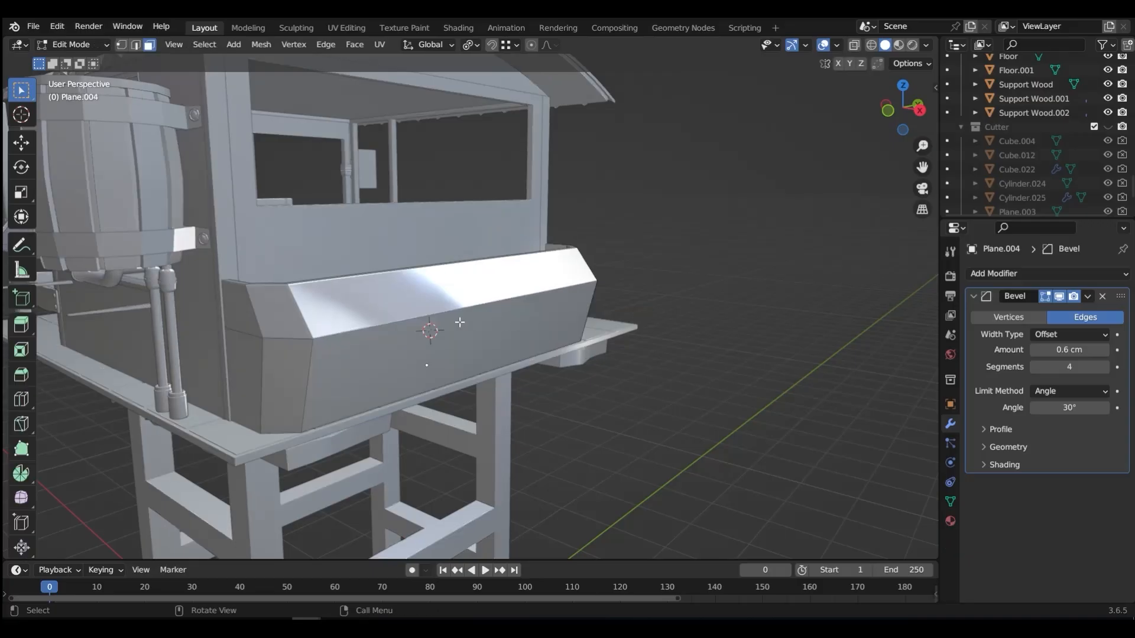
click(460, 322)
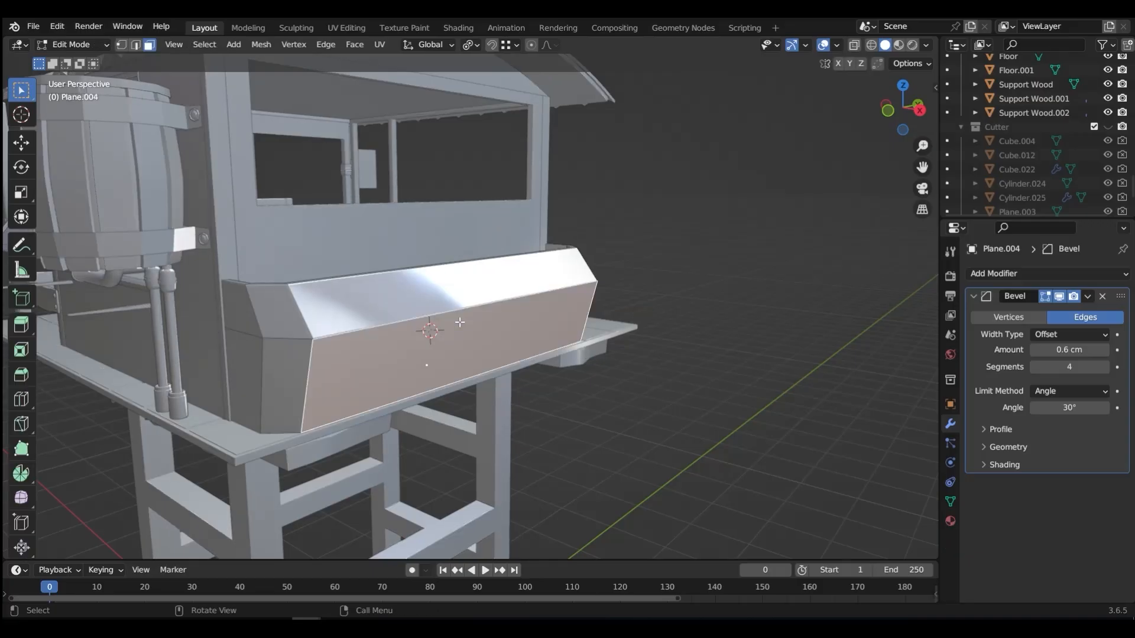
key(p)
click(459, 321)
Apply the Bevel modifier on the box in Object Mode and select the separated front panel
key(ctrl+Tab)
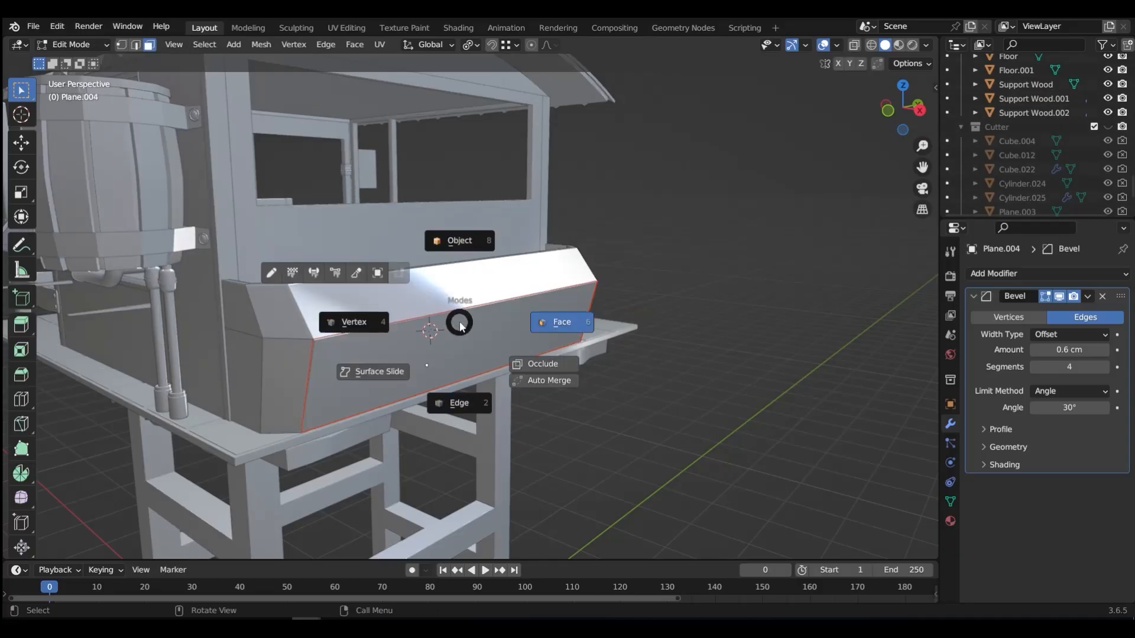
click(466, 244)
key(ctrl+a)
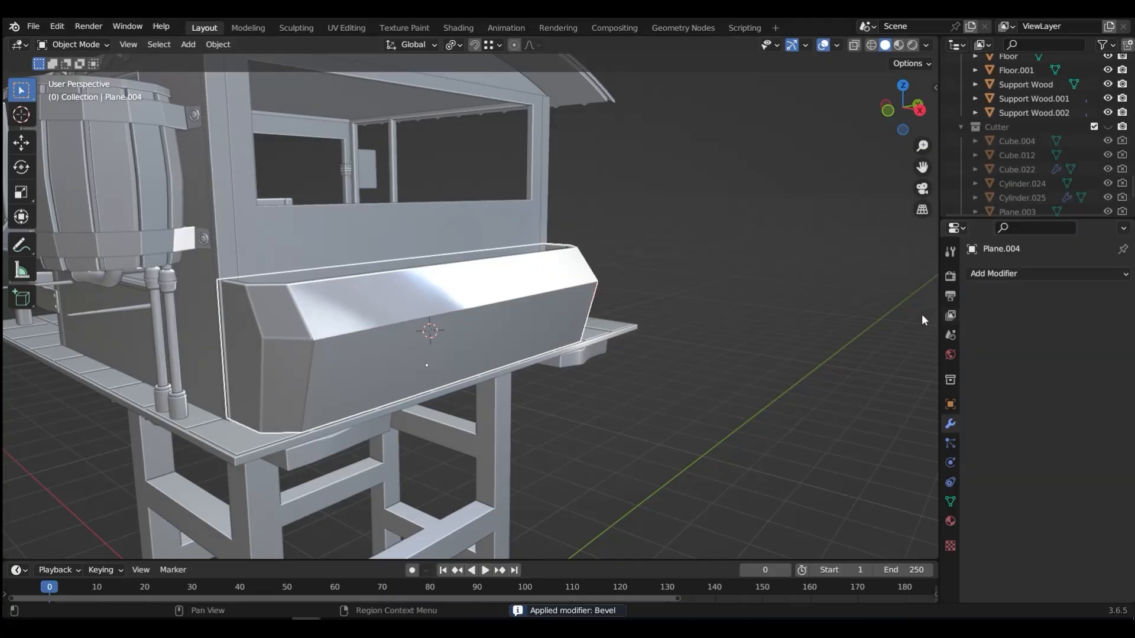
click(499, 338)
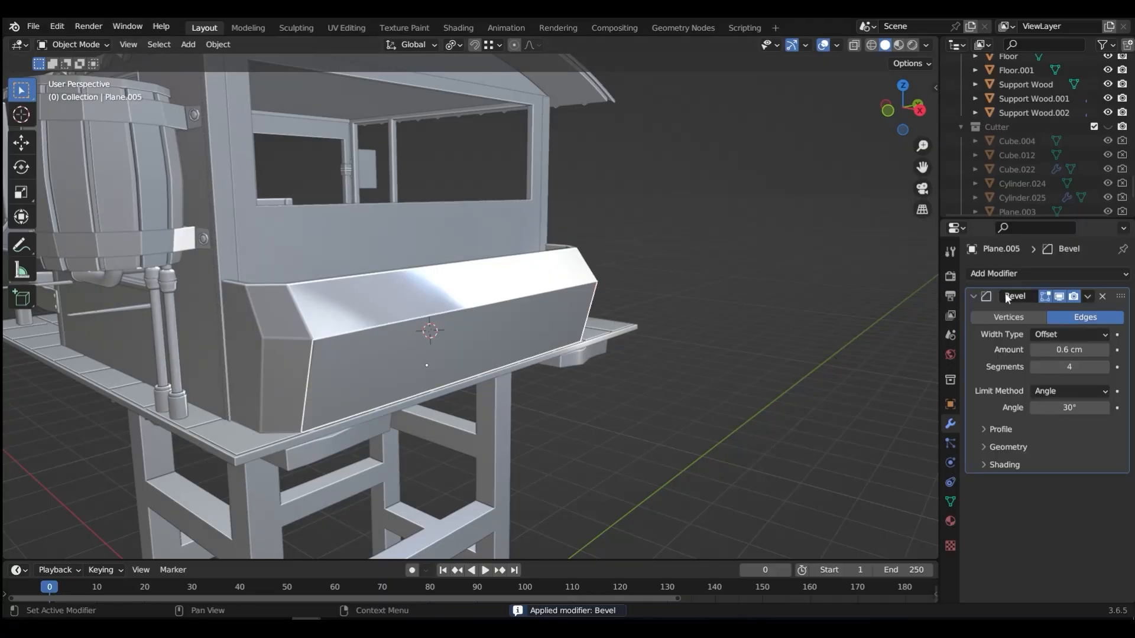
Disable the front panel's Bevel modifier in the viewport and subdivide its face five times into a dense grid
click(1061, 297)
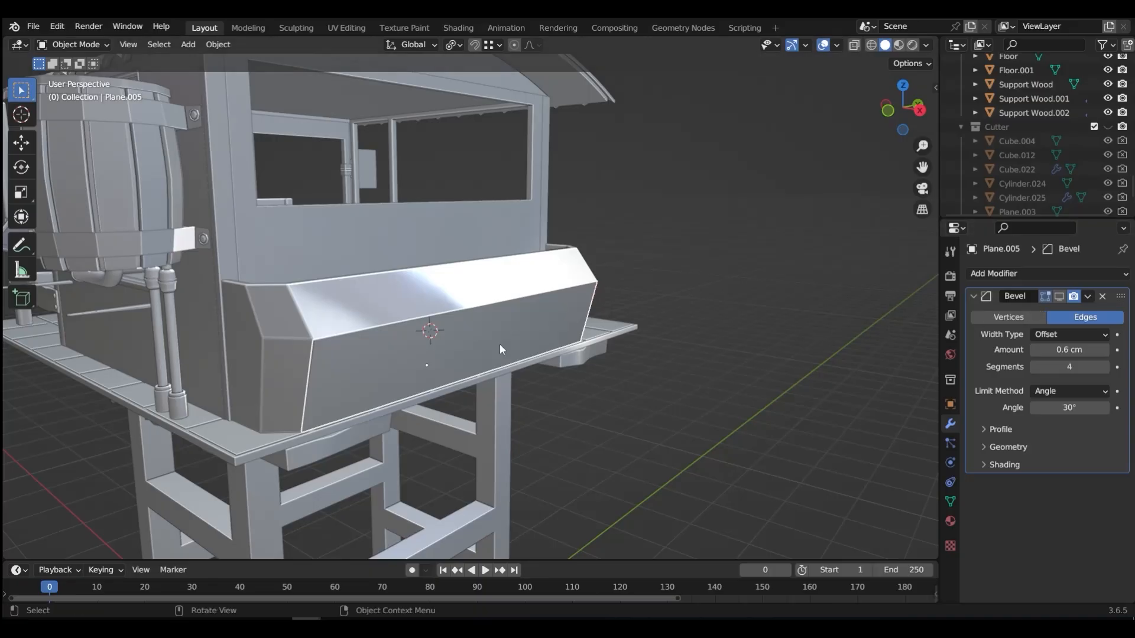
key(ctrl+Tab)
click(466, 342)
click(467, 342)
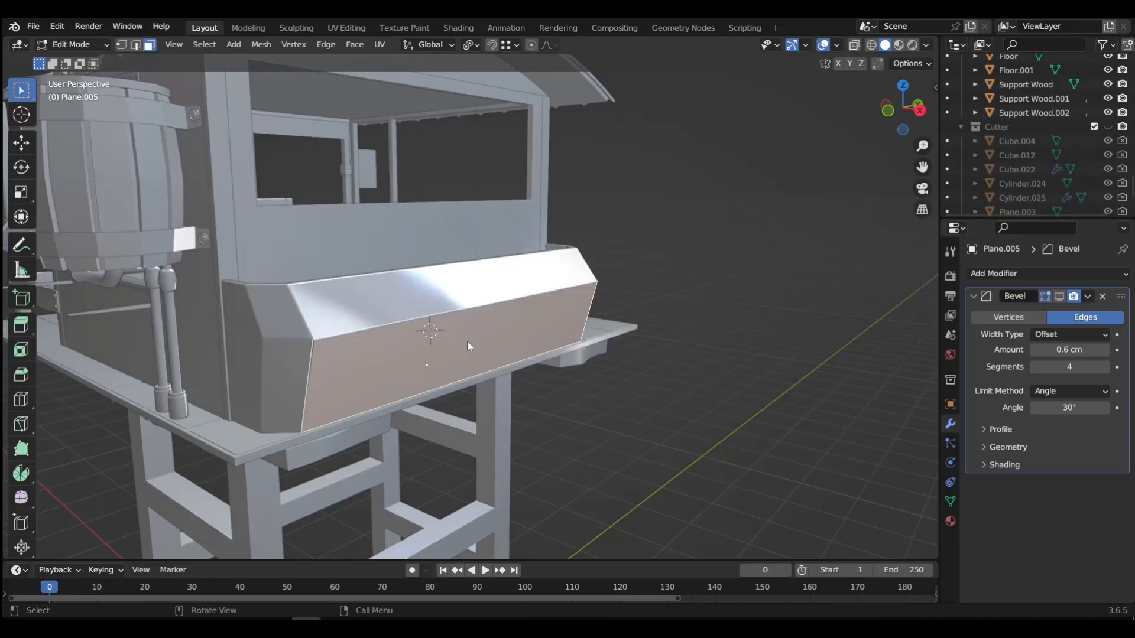
right_click(467, 341)
click(467, 343)
middle_drag(665, 369, 722, 335)
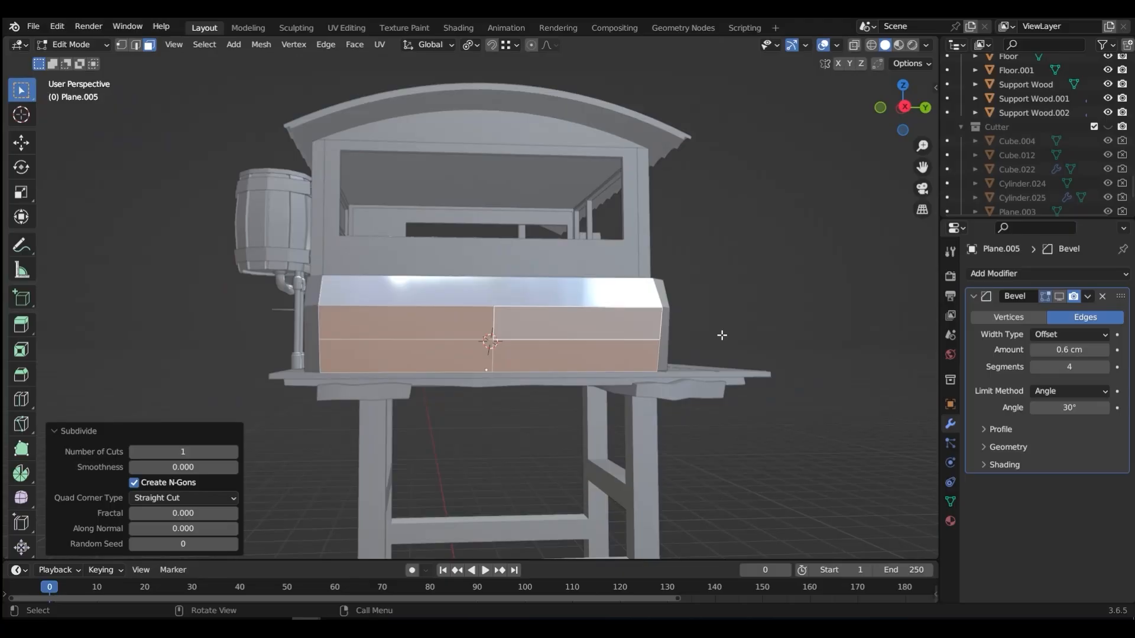
scroll(579, 352, up, 1)
key(shift+r)
key(shift+r)
key(shift+r)
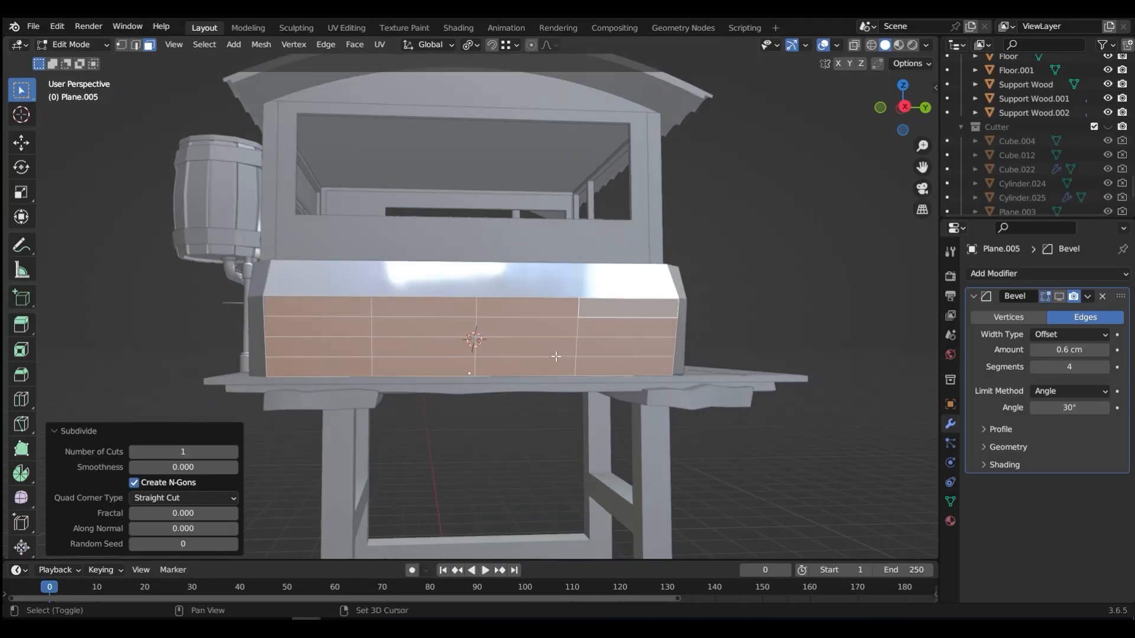
key(shift+r)
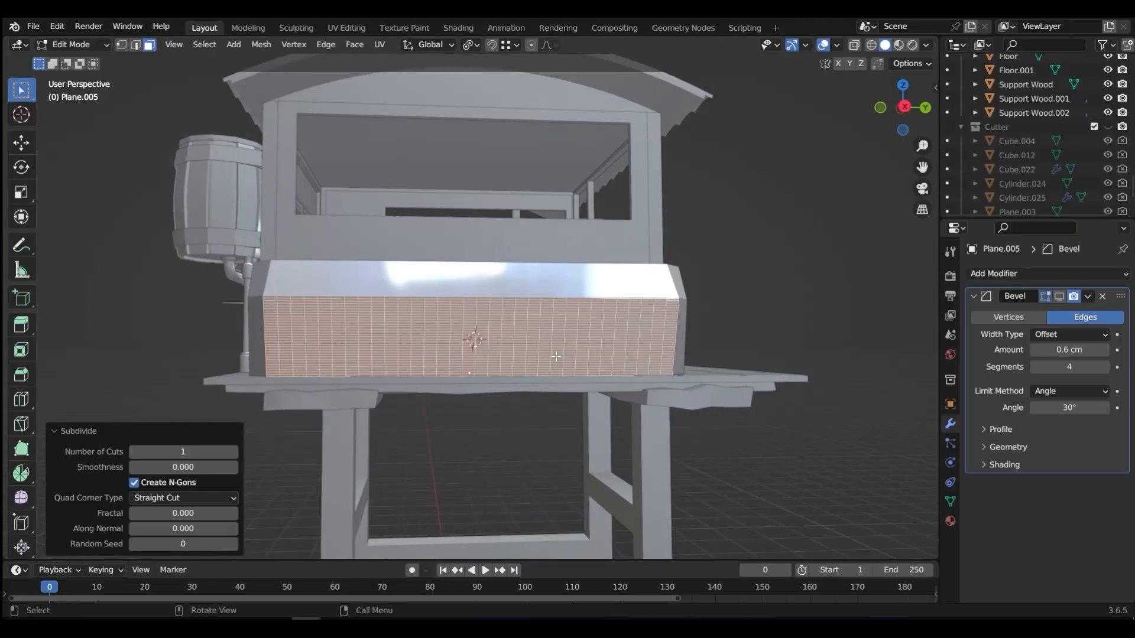
Add a Wireframe modifier to the subdivided panel in Object Mode and place it above the Bevel modifier
middle_drag(555, 356, 597, 384)
key(Tab)
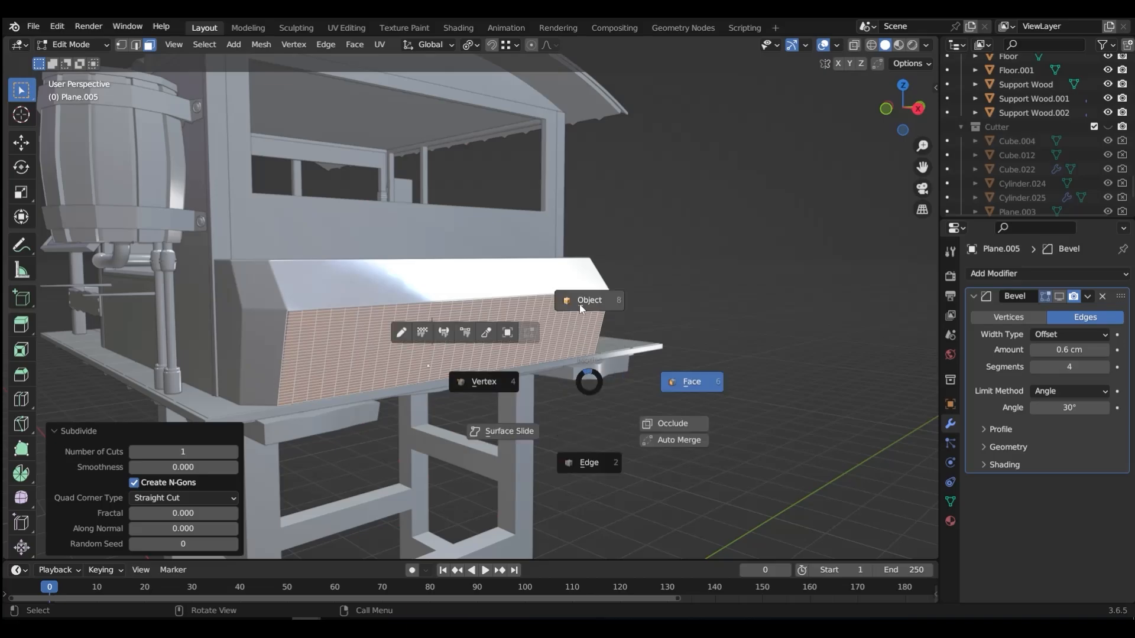
click(991, 273)
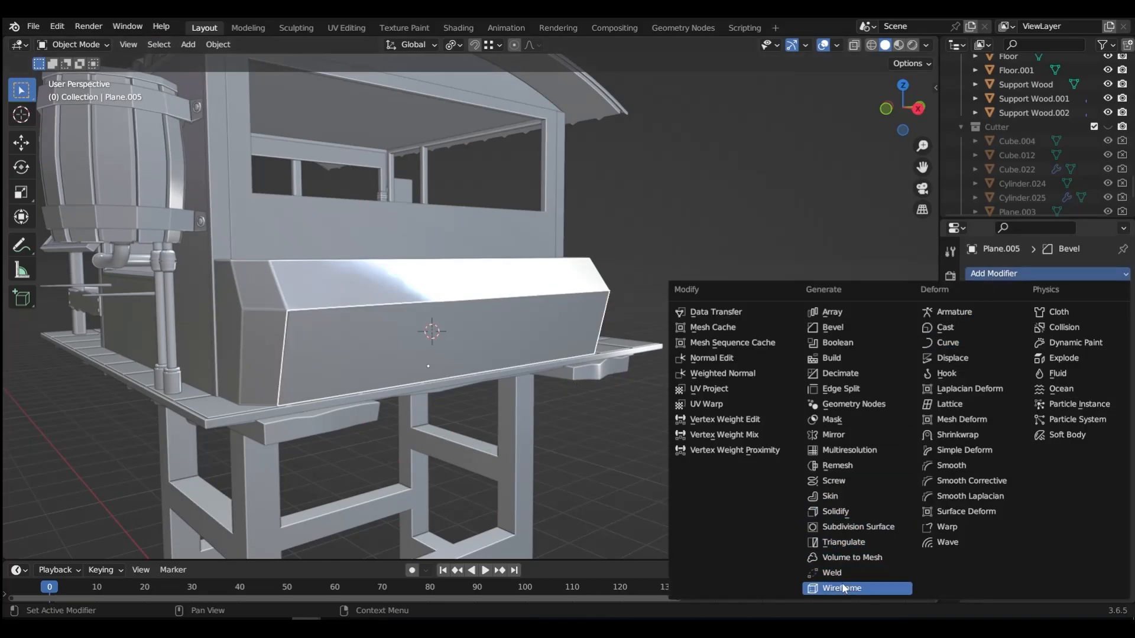
click(887, 588)
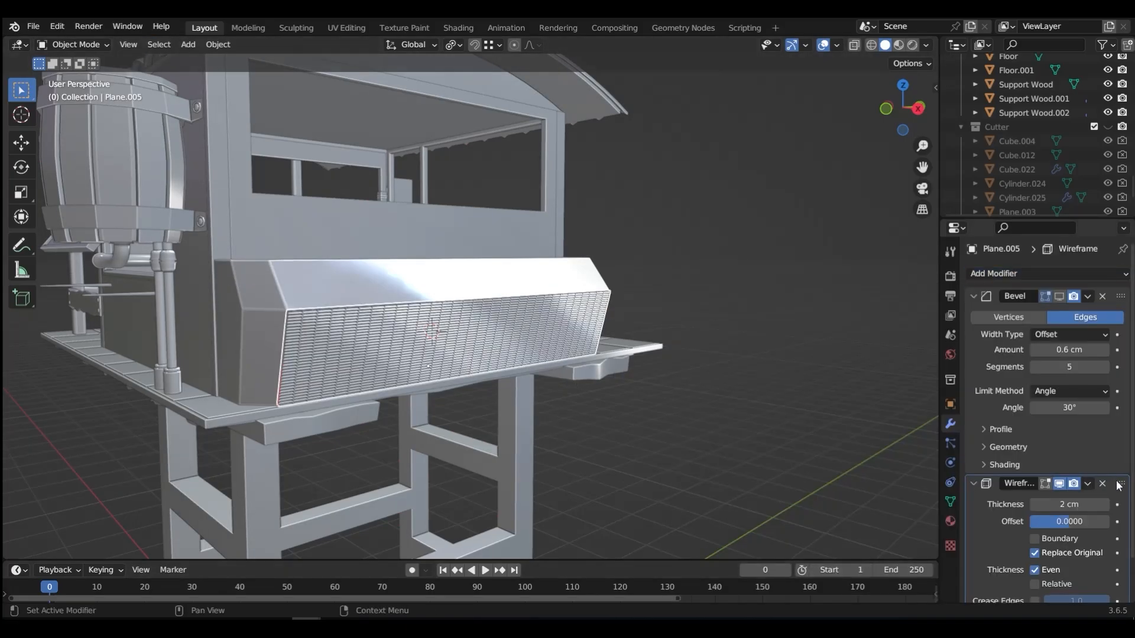
drag(1119, 485, 1116, 265)
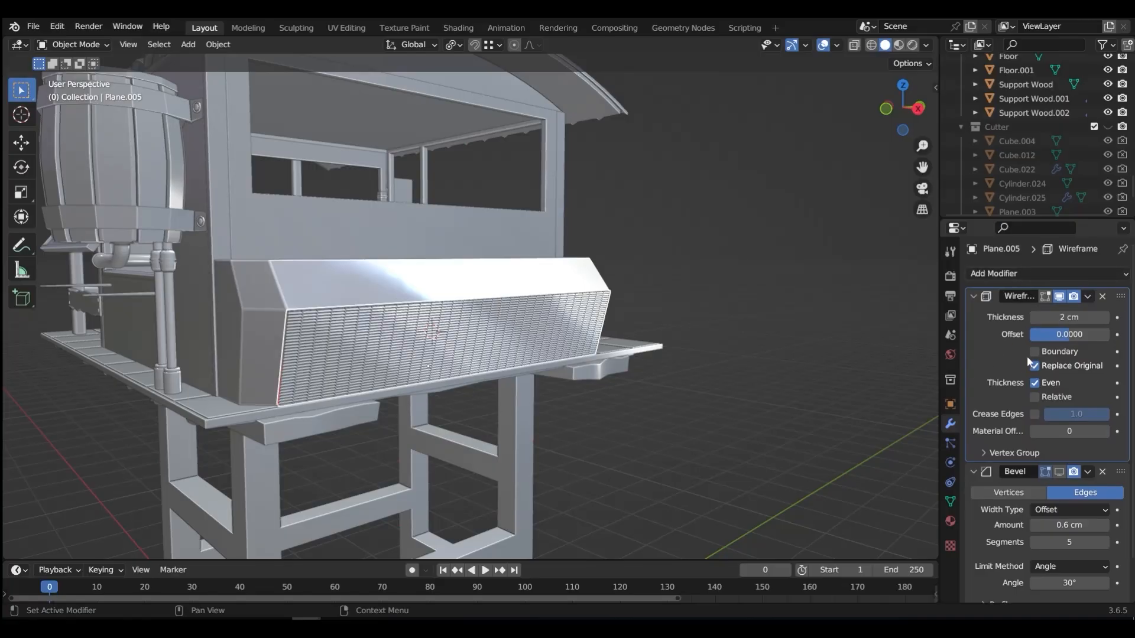
Set the Wireframe modifier's thickness to 1 cm
click(1061, 318)
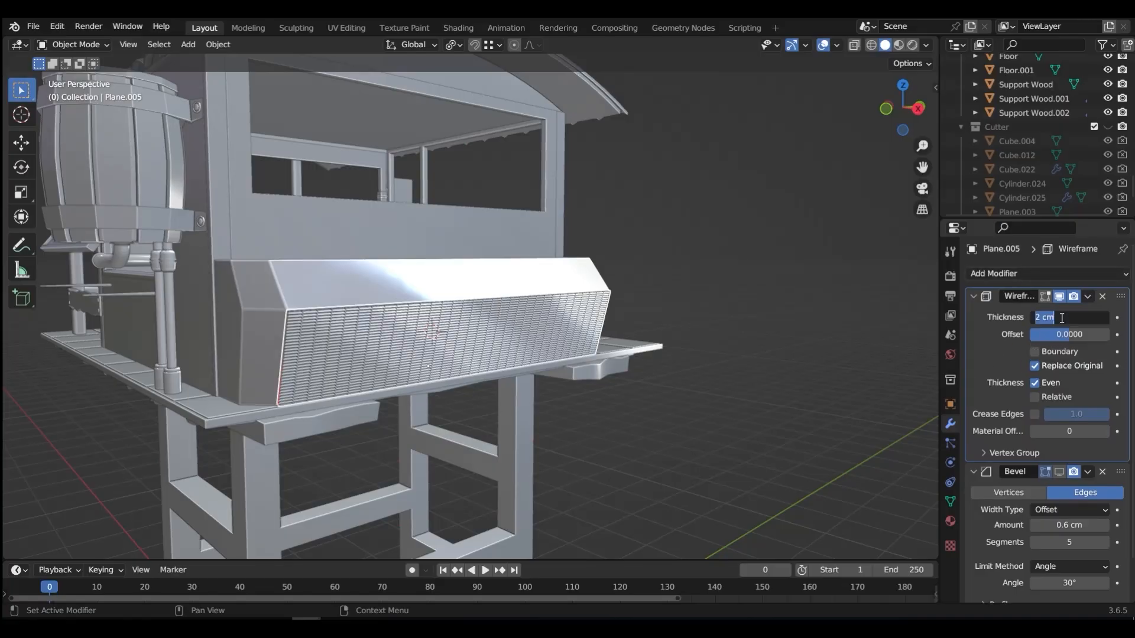
text(0.5)
key(Return)
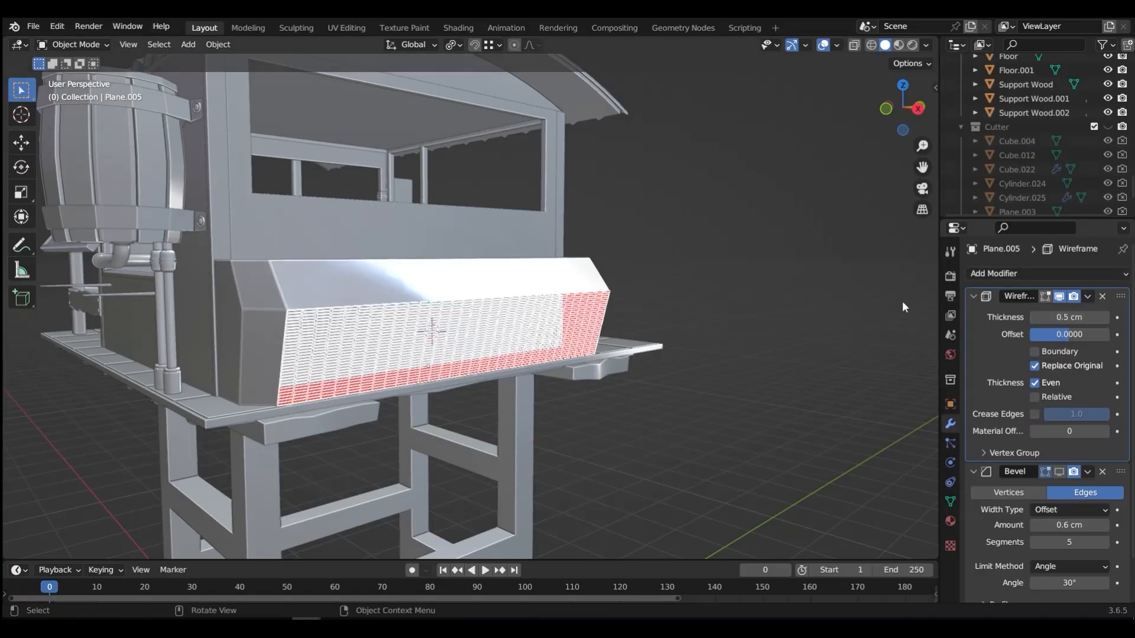
mouse_move(494, 339)
middle_down()
mouse_move(520, 329)
mouse_move(507, 336)
middle_up()
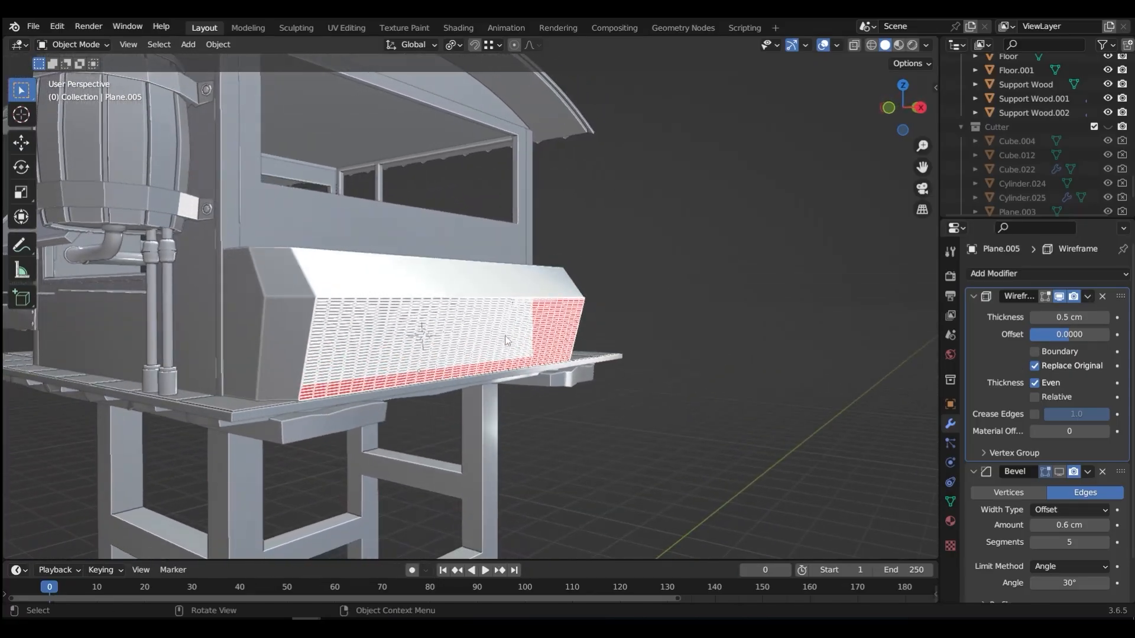
drag(1062, 317, 1083, 318)
mouse_move(403, 371)
middle_down()
mouse_move(413, 374)
mouse_move(403, 382)
middle_up()
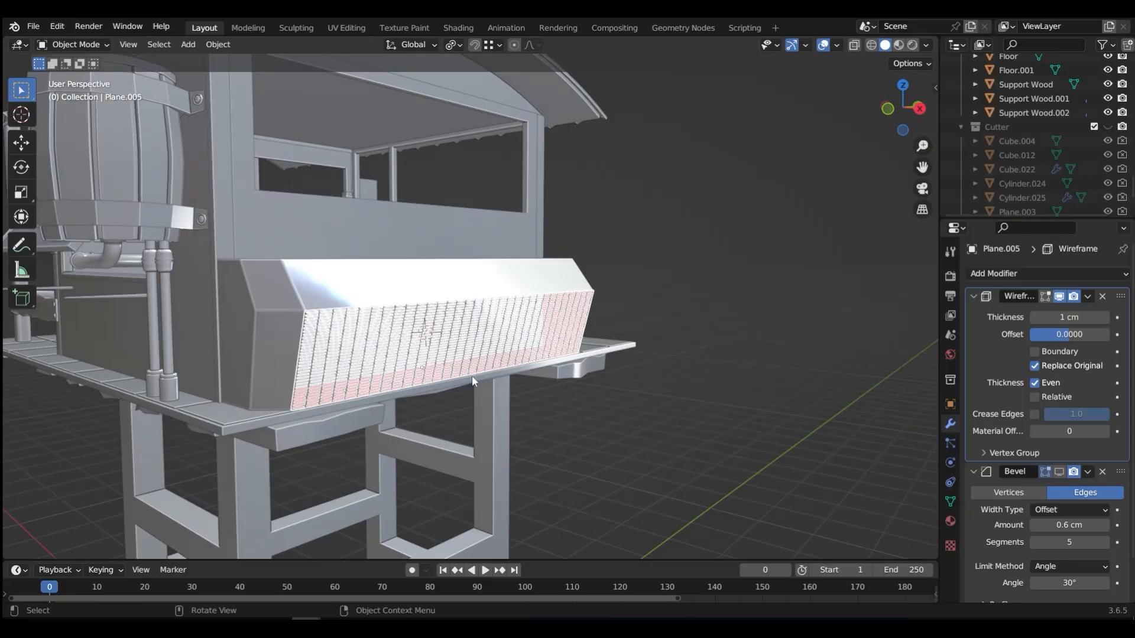
Add a Solidify modifier to the open box shell around the grille panel
click(407, 290)
key(KP_Divide)
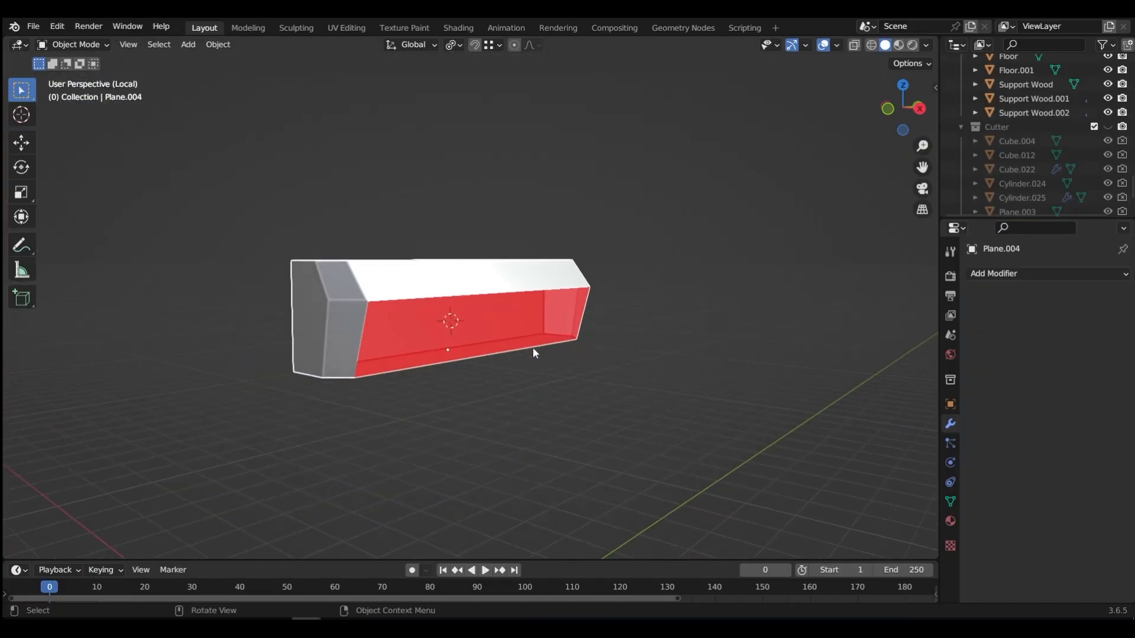
key(KP_Divide)
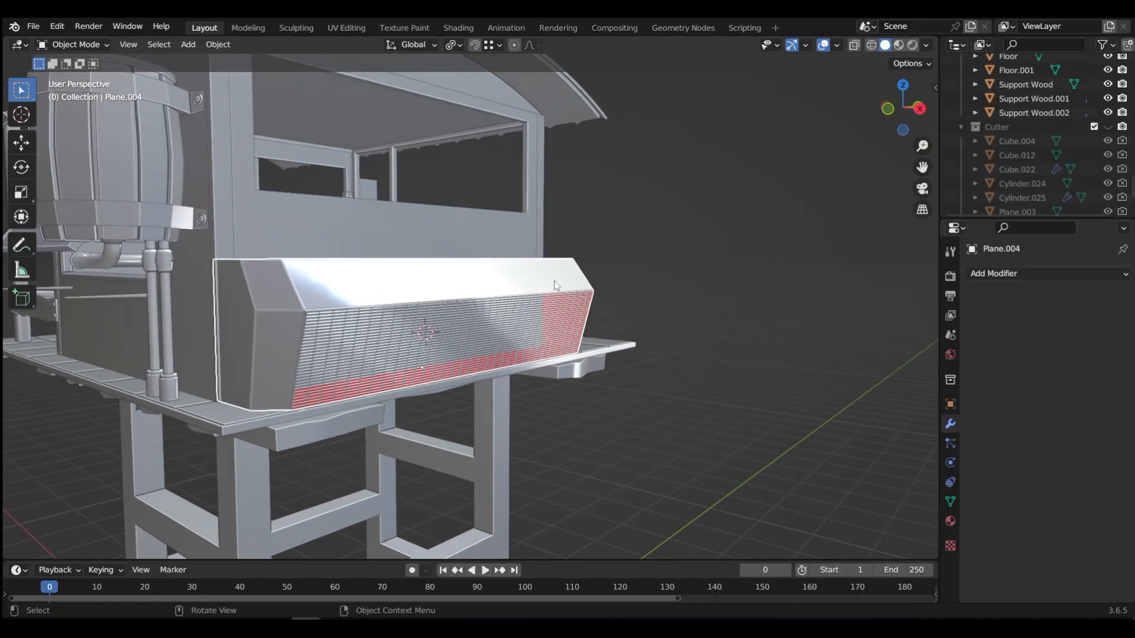
click(1014, 274)
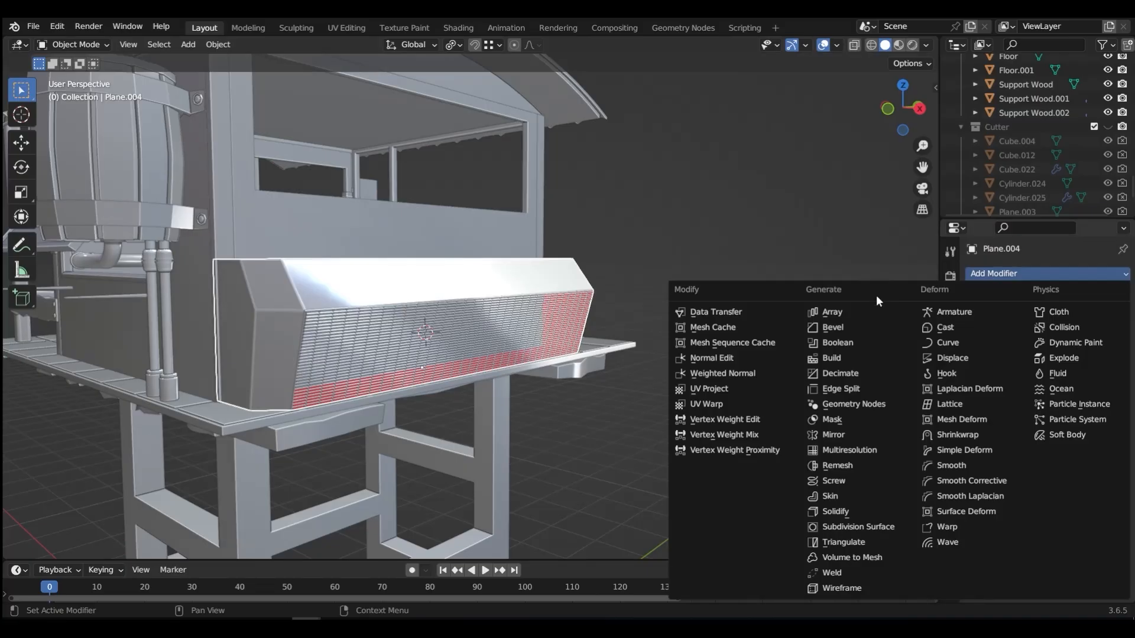
click(834, 512)
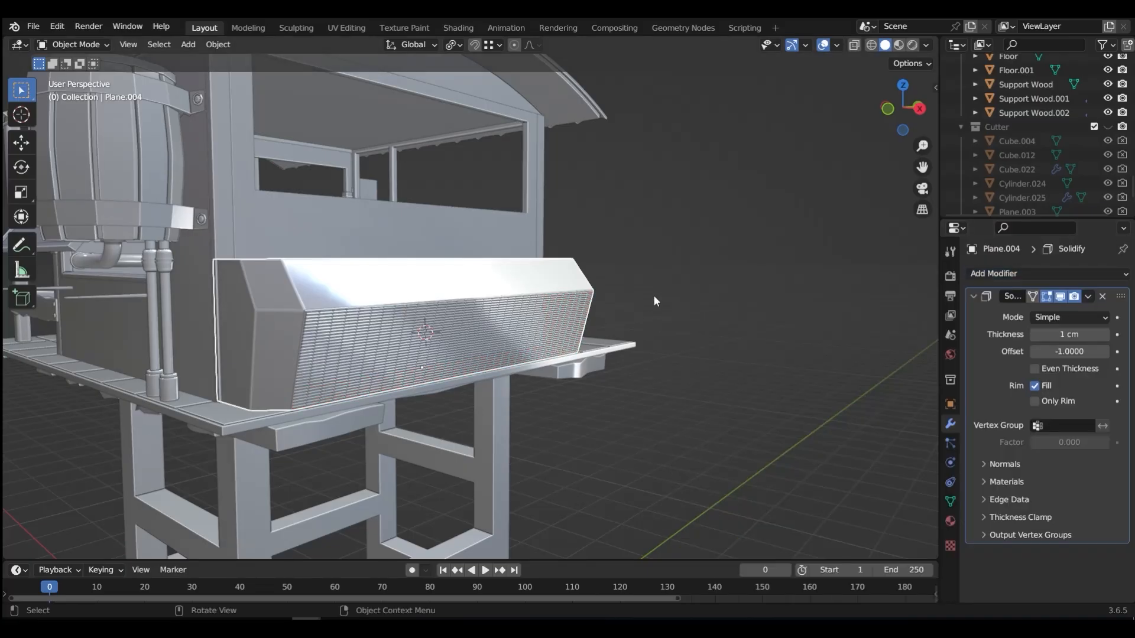
key(KP_Divide)
key(KP_Divide)
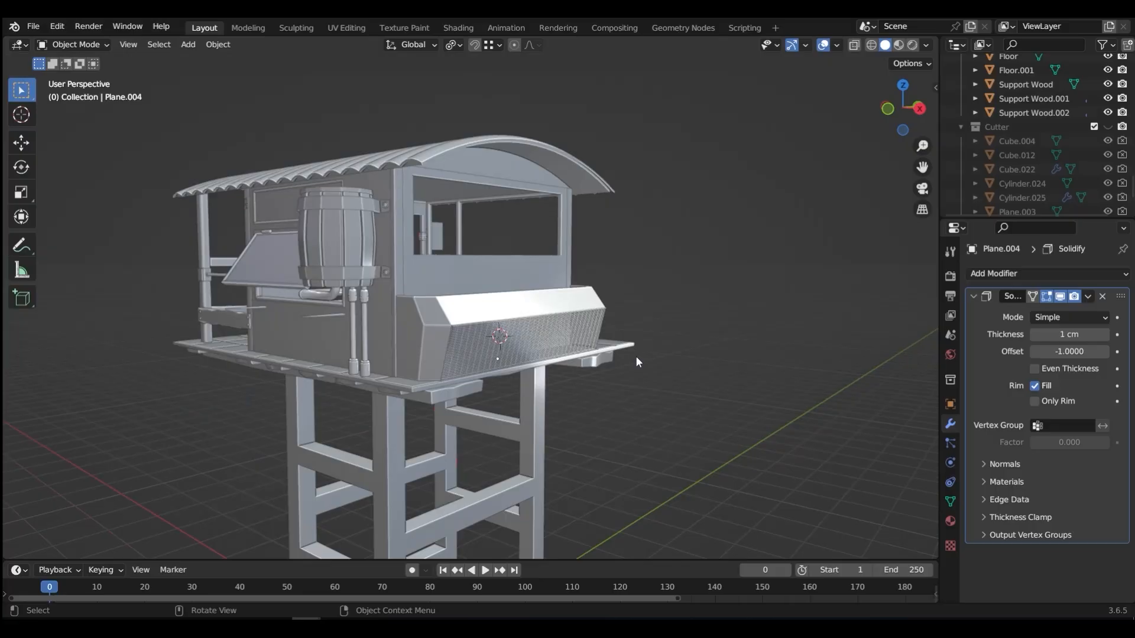
Separate every fourth column of the grille panel's faces, starting at the edge nearest the barrel, into a new object
middle_drag(636, 356, 493, 356)
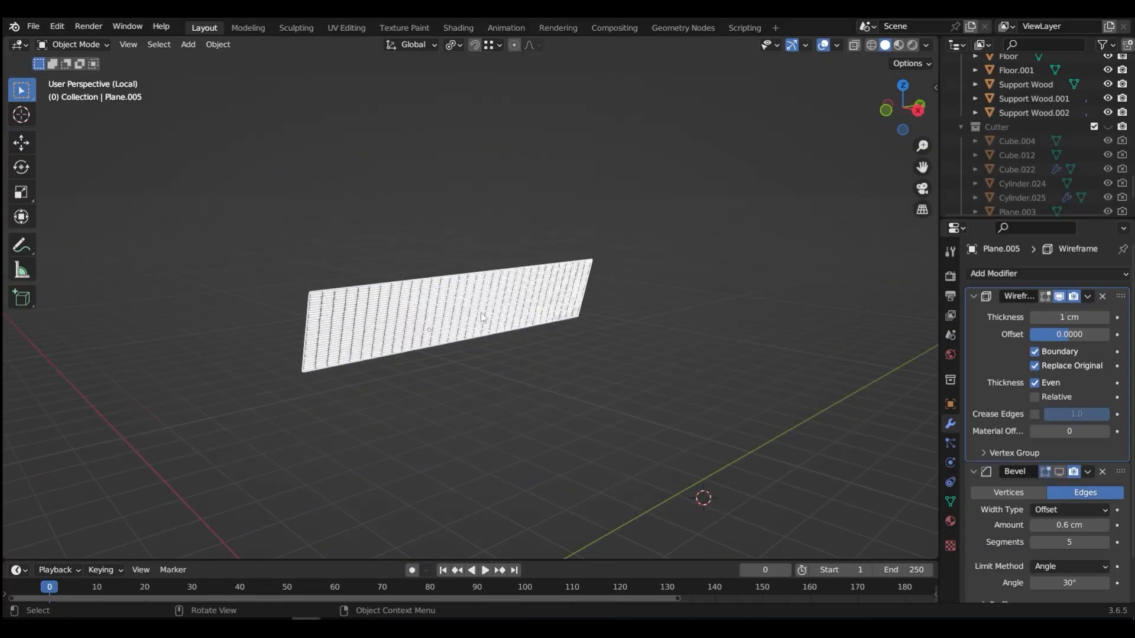
key(ctrl+Tab)
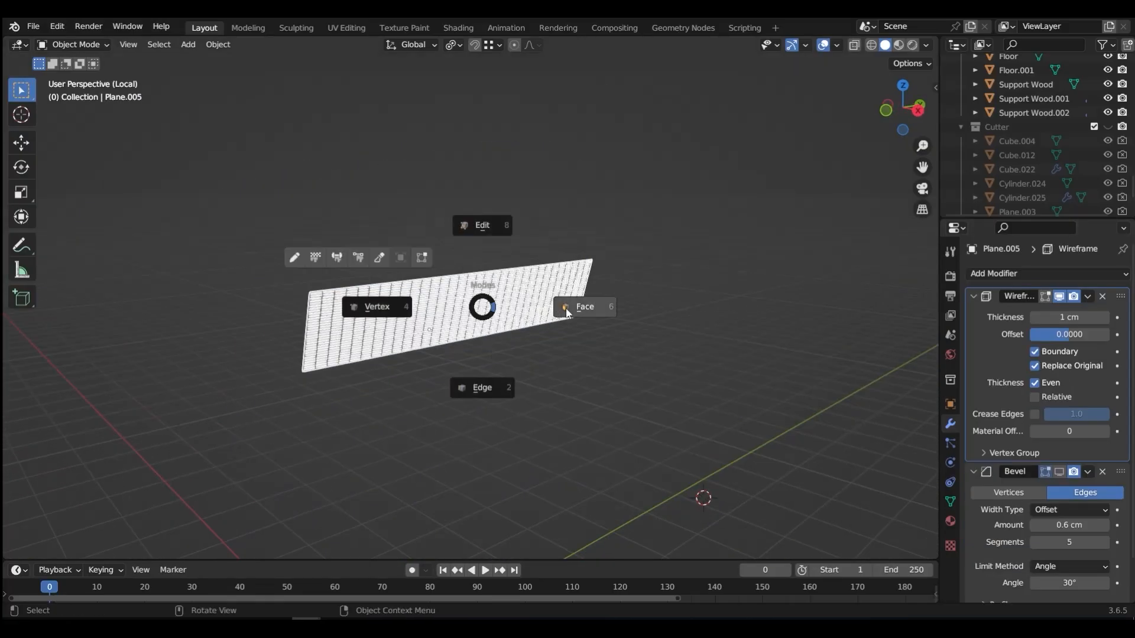
click(593, 307)
scroll(428, 320, up, 3)
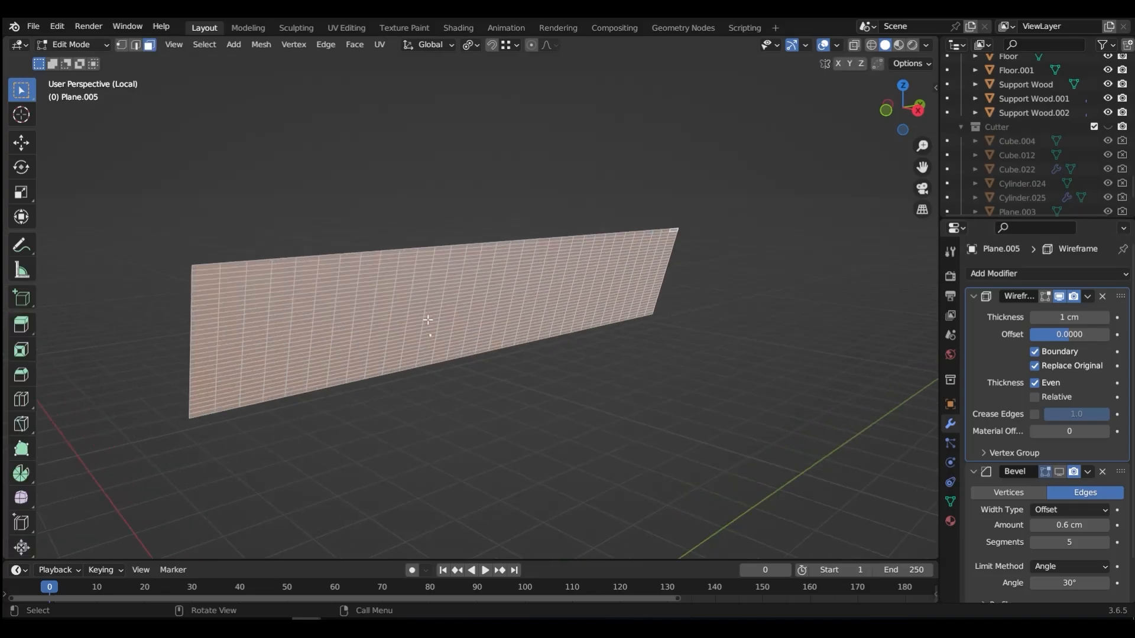
click(212, 265)
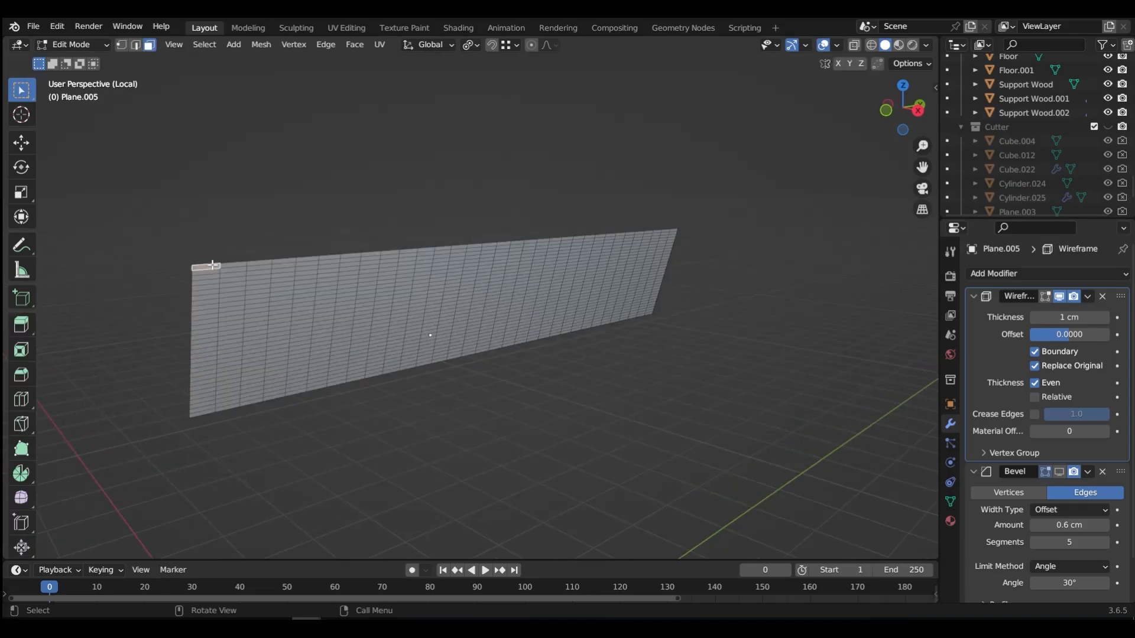
shift+click(206, 412)
ctrl+click(206, 410)
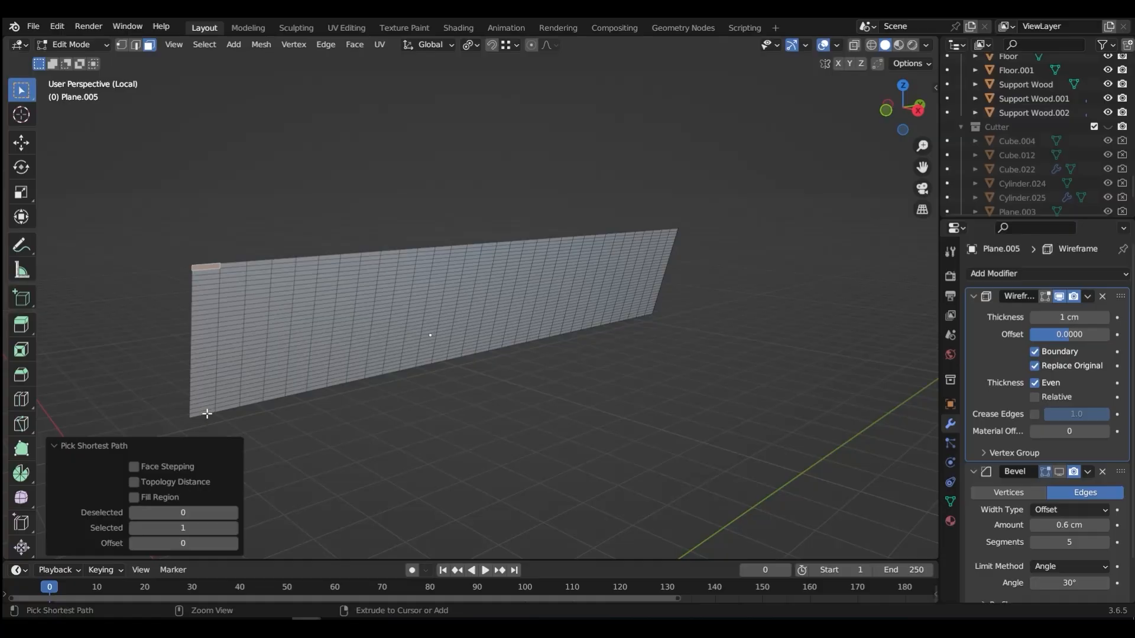
shift+click(308, 261)
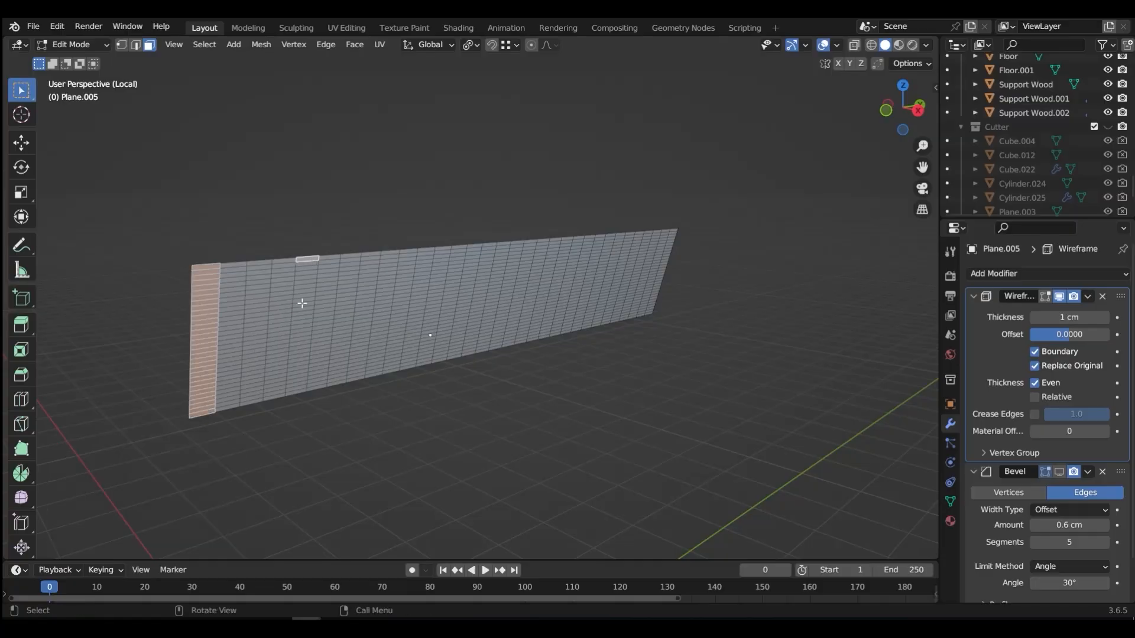
ctrl+shift+click(296, 393)
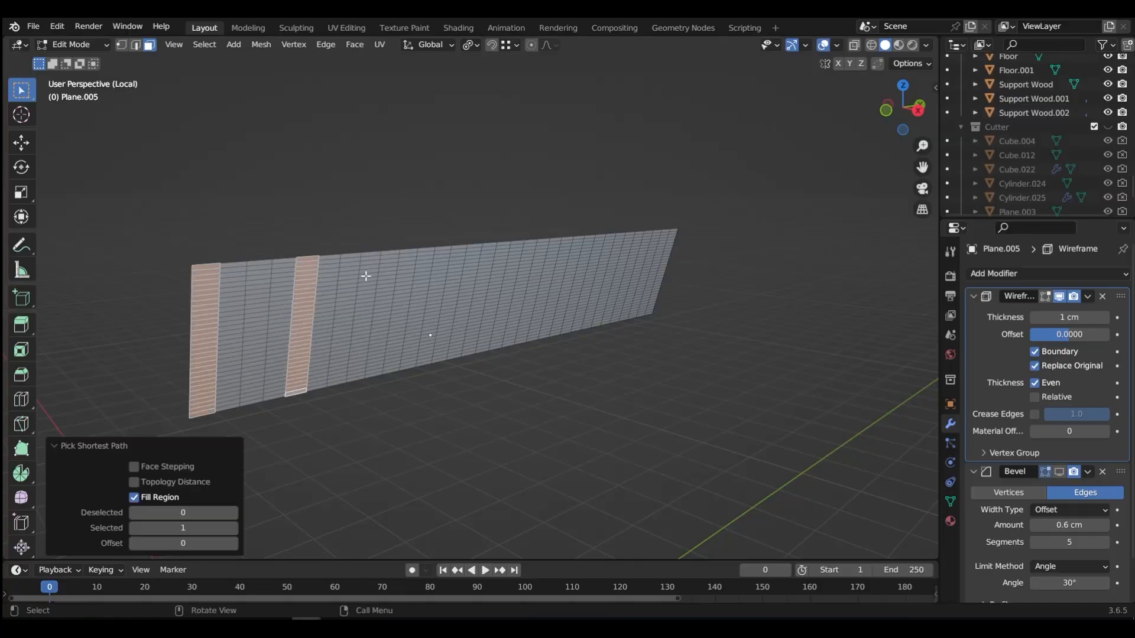
shift+click(390, 253)
ctrl+shift+click(377, 376)
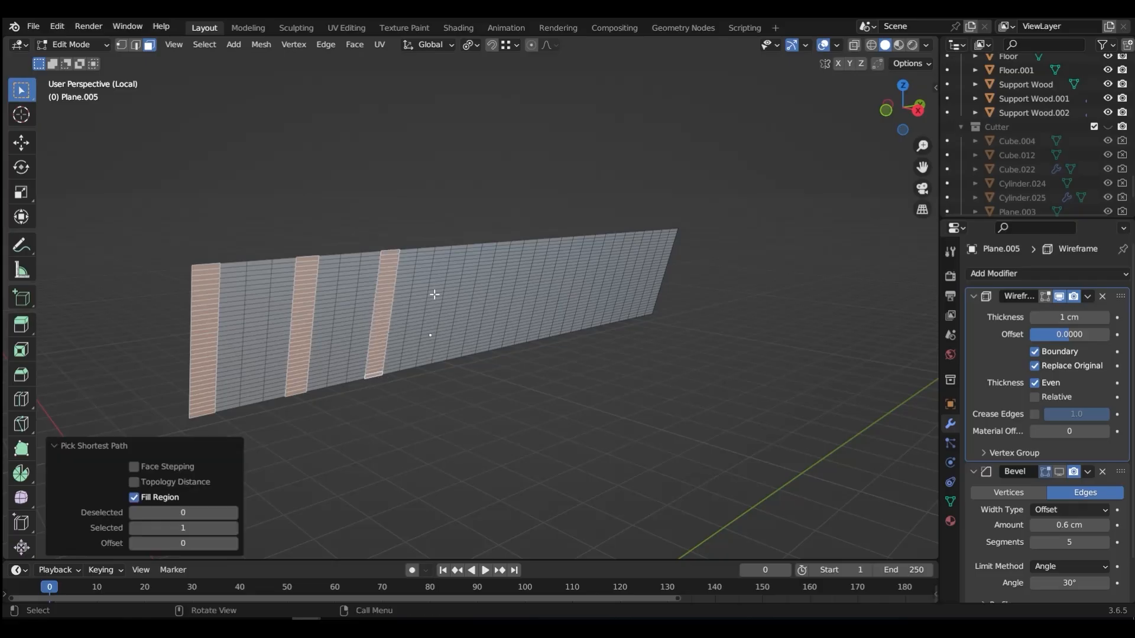
shift+click(456, 247)
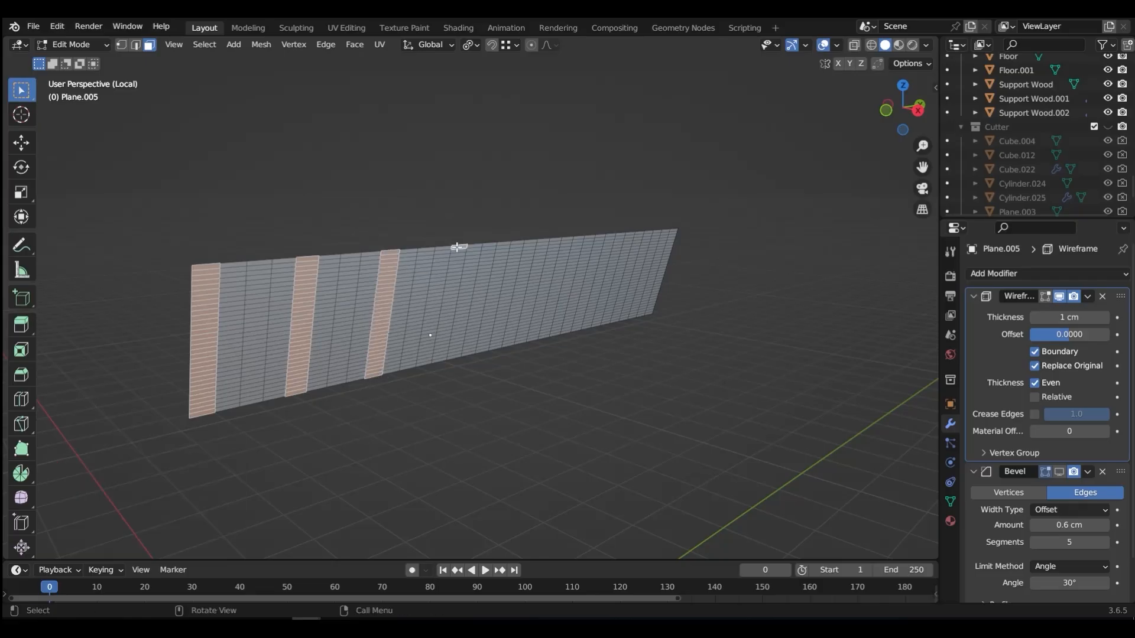
ctrl+shift+click(442, 360)
shift+click(515, 244)
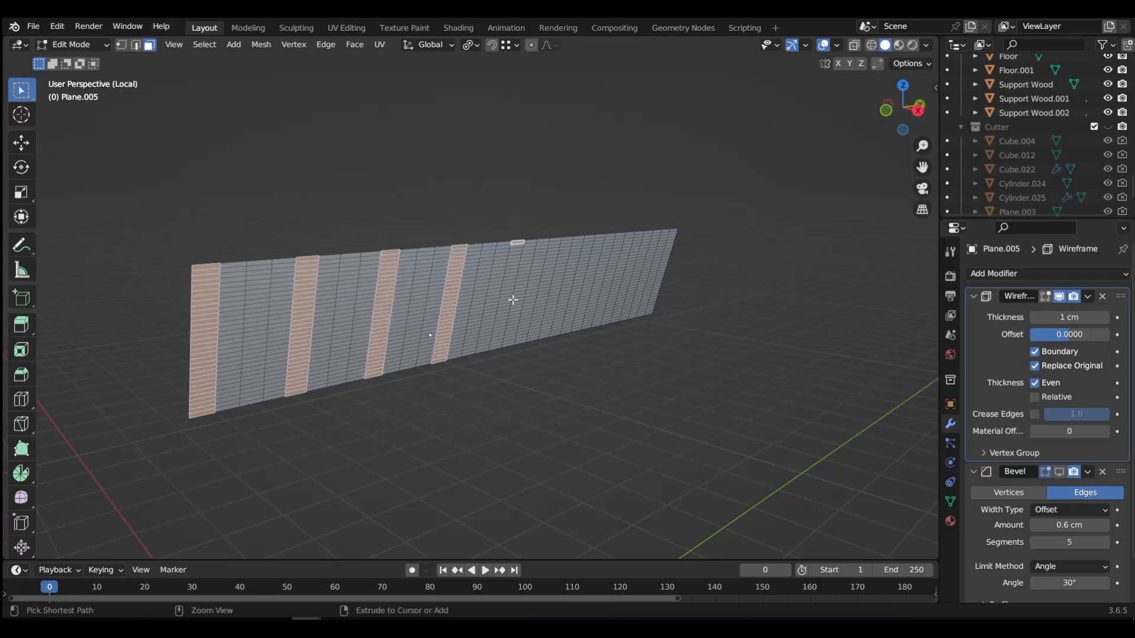
ctrl+shift+click(497, 348)
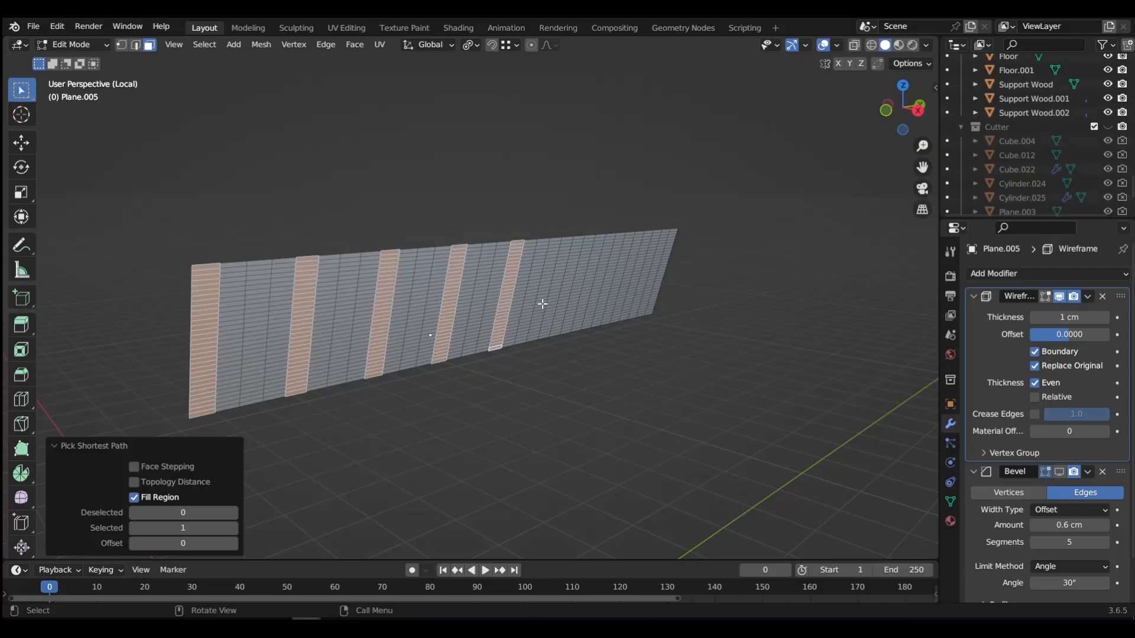
shift+click(566, 239)
ctrl+shift+click(543, 337)
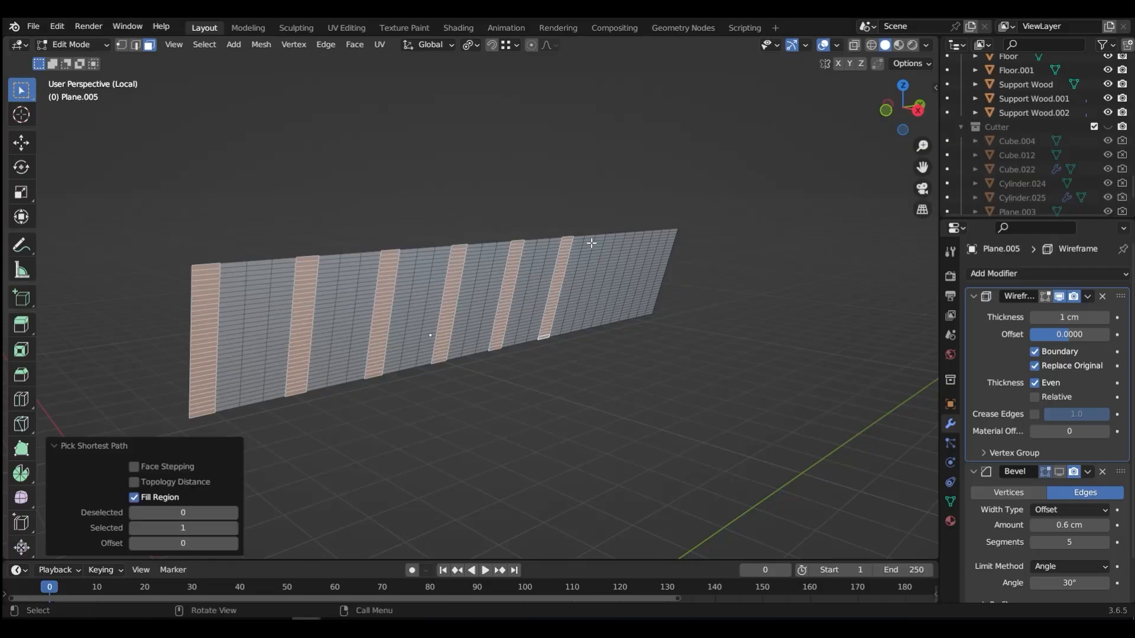
shift+click(608, 236)
ctrl+shift+click(594, 322)
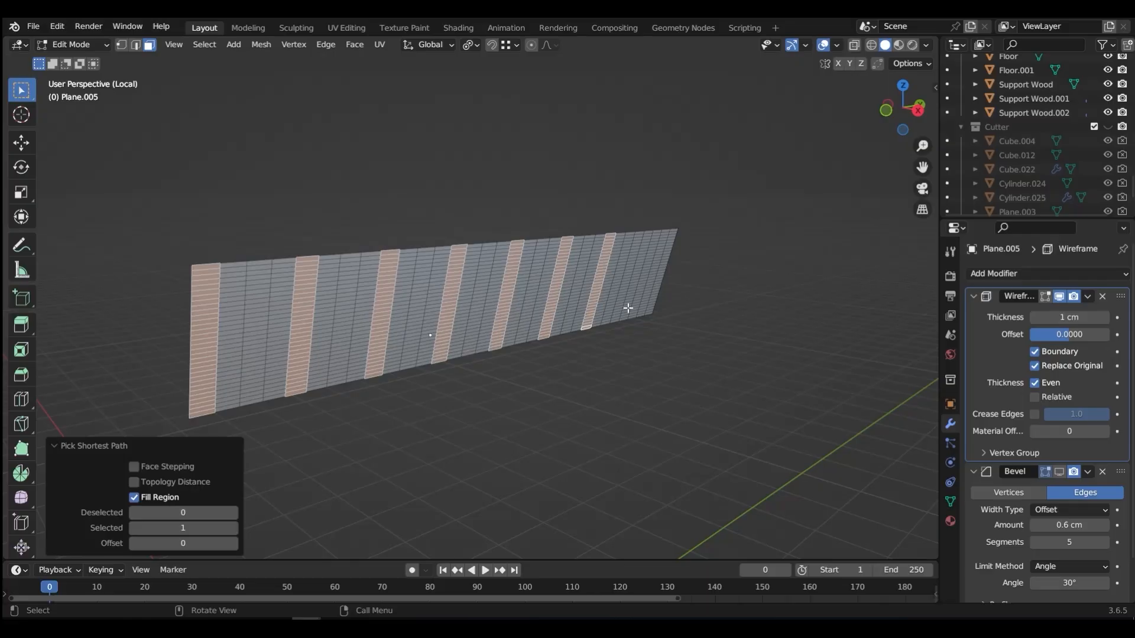
shift+click(649, 232)
ctrl+shift+click(625, 321)
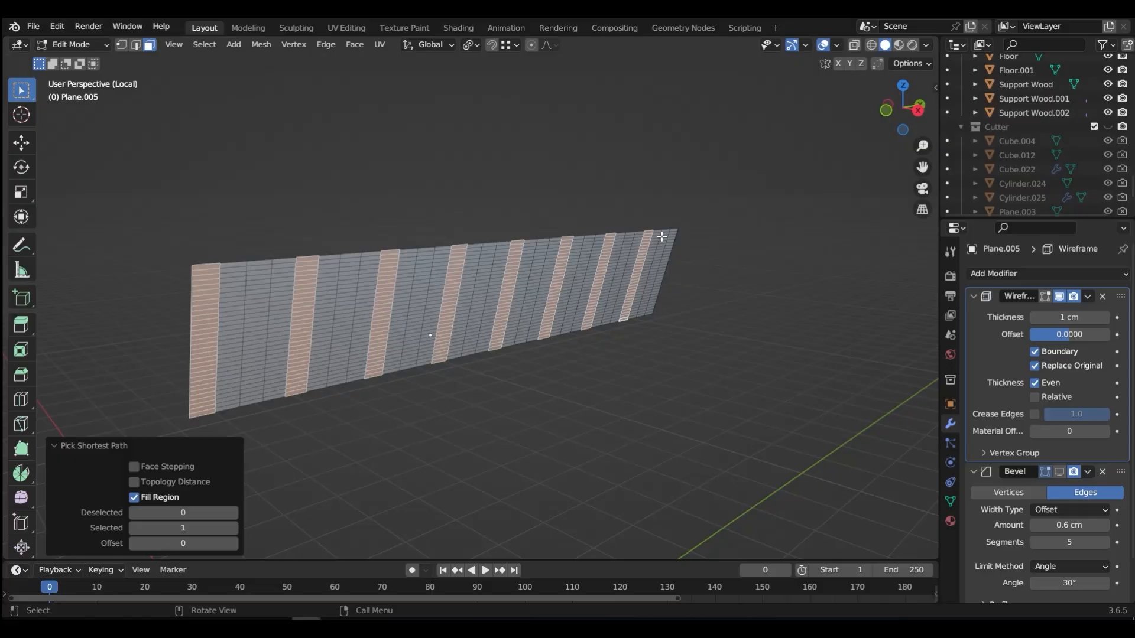
key(p)
click(640, 307)
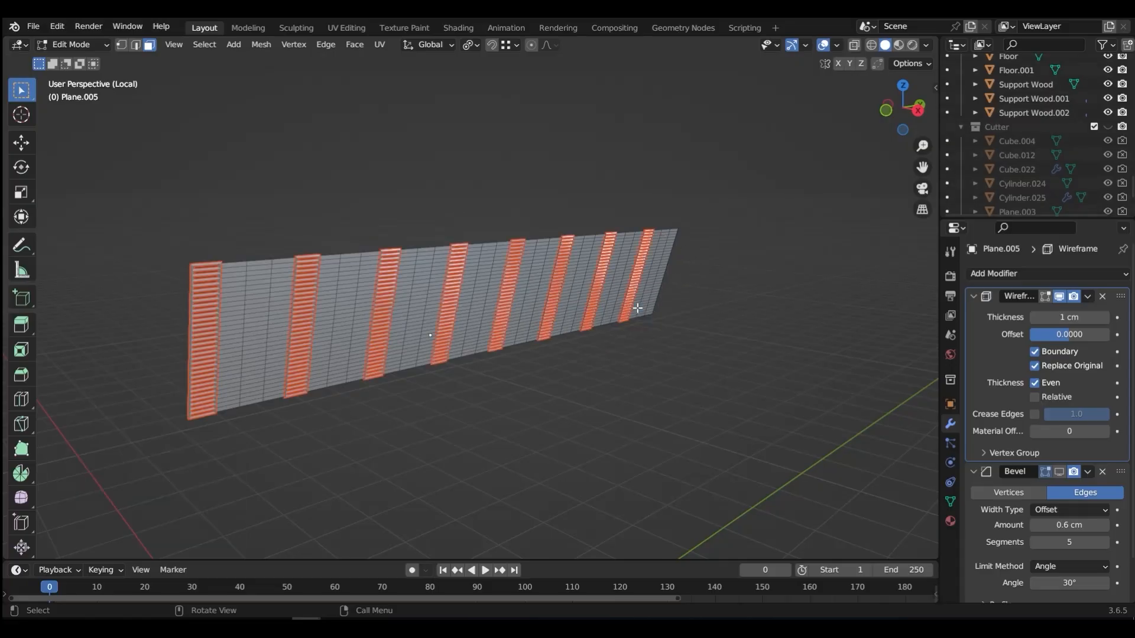
Return to Object Mode and select the separated vertical strips of the grille
key(Tab)
click(657, 217)
click(767, 336)
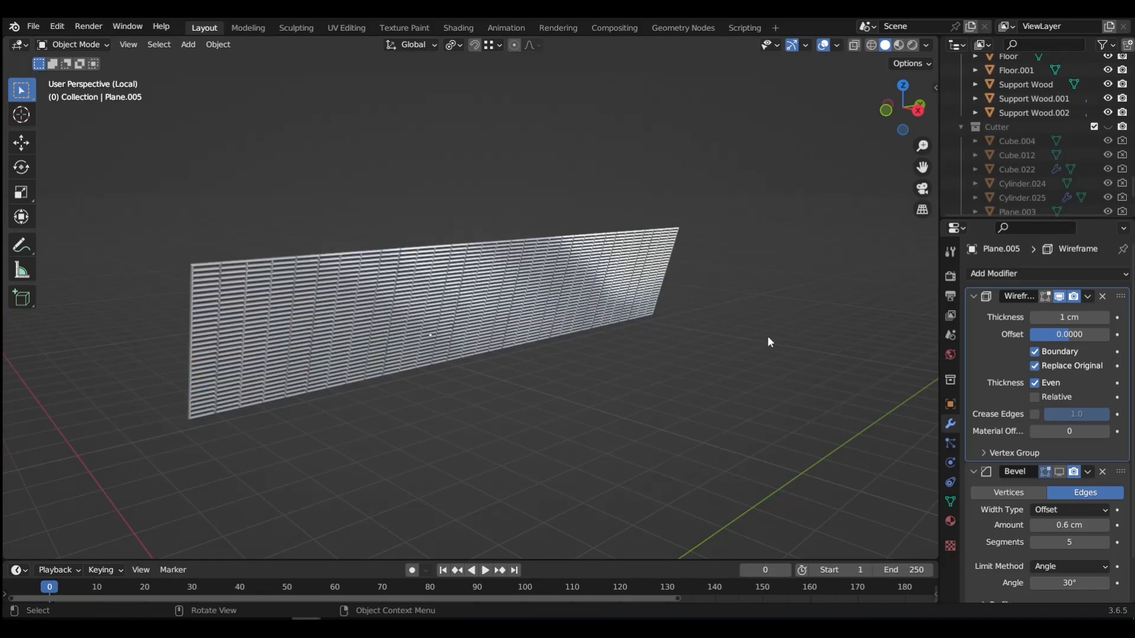
click(648, 250)
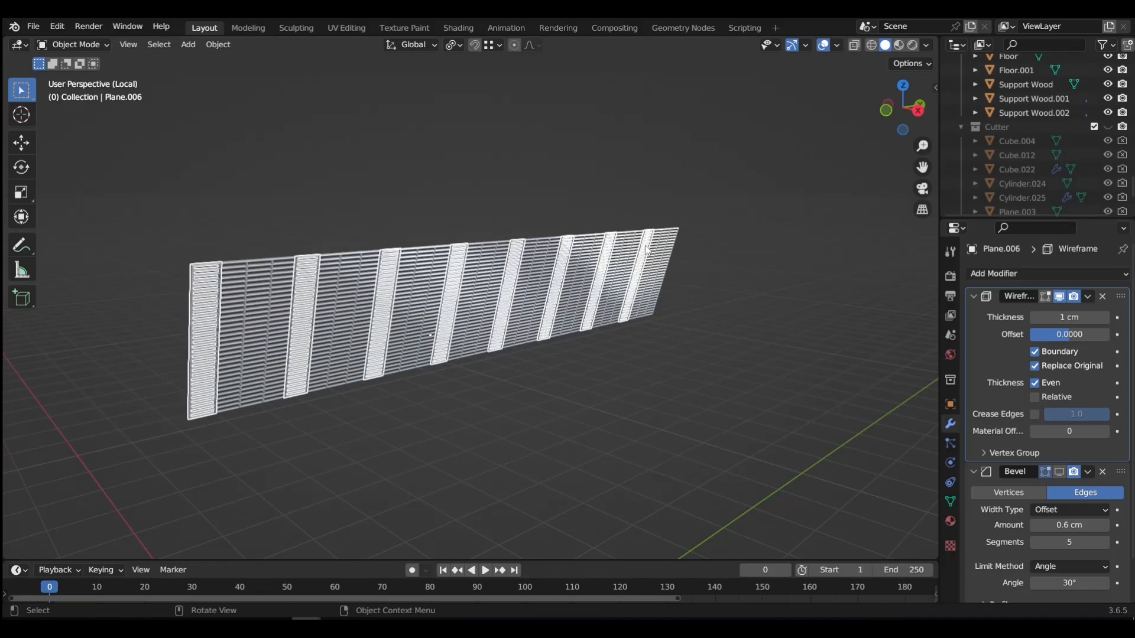
Remove the Wireframe modifier from the separated vertical strips and extrude all their faces outward about 1.6 cm
click(1103, 296)
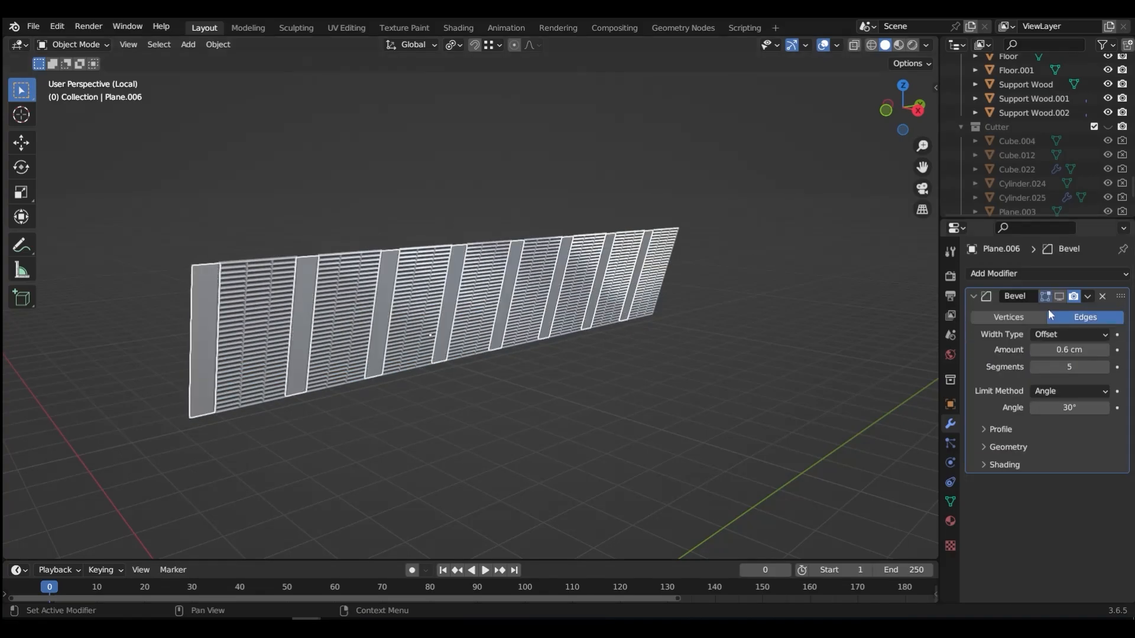
key(ctrl+Tab)
click(400, 330)
key(a)
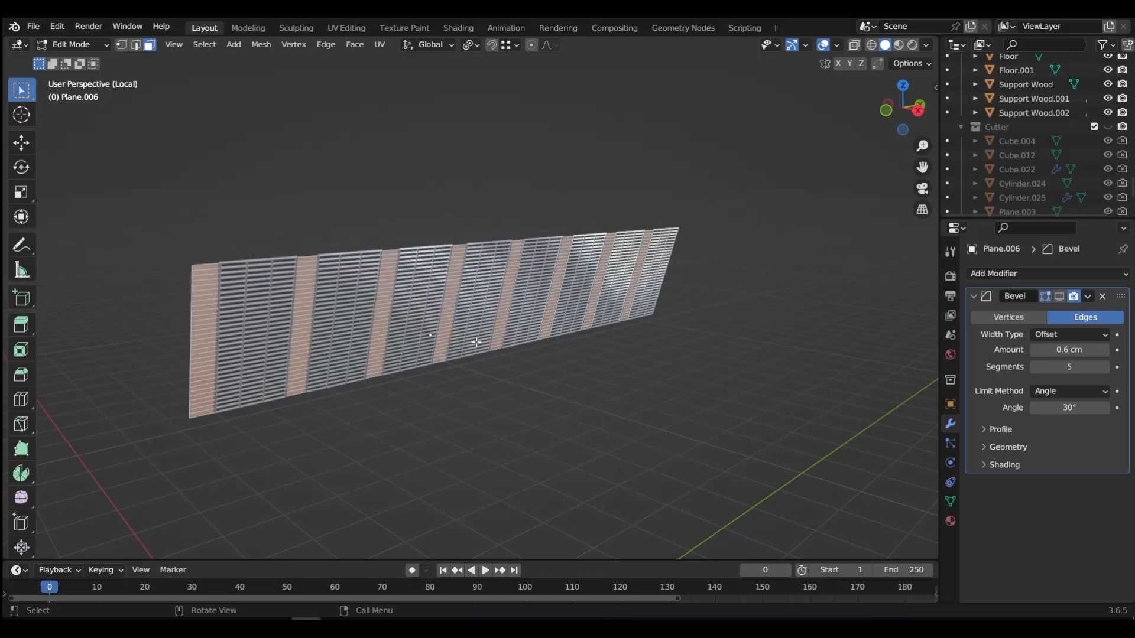
key(e)
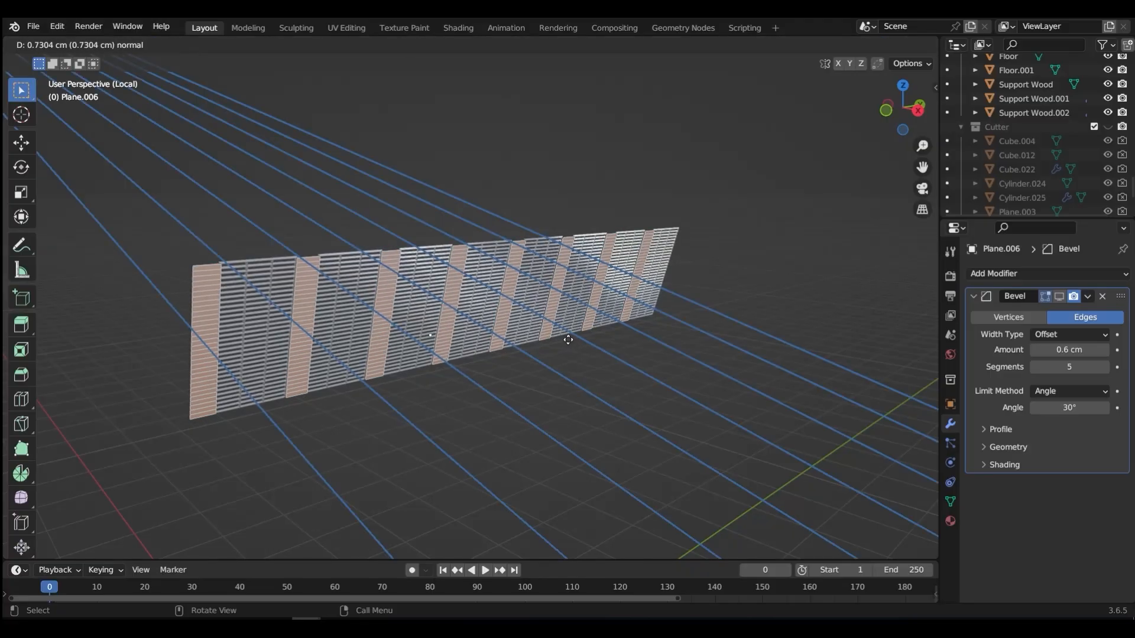
click(570, 340)
Scale the strips' extruded faces to about 0.95 and leave local view in Object Mode
key(s)
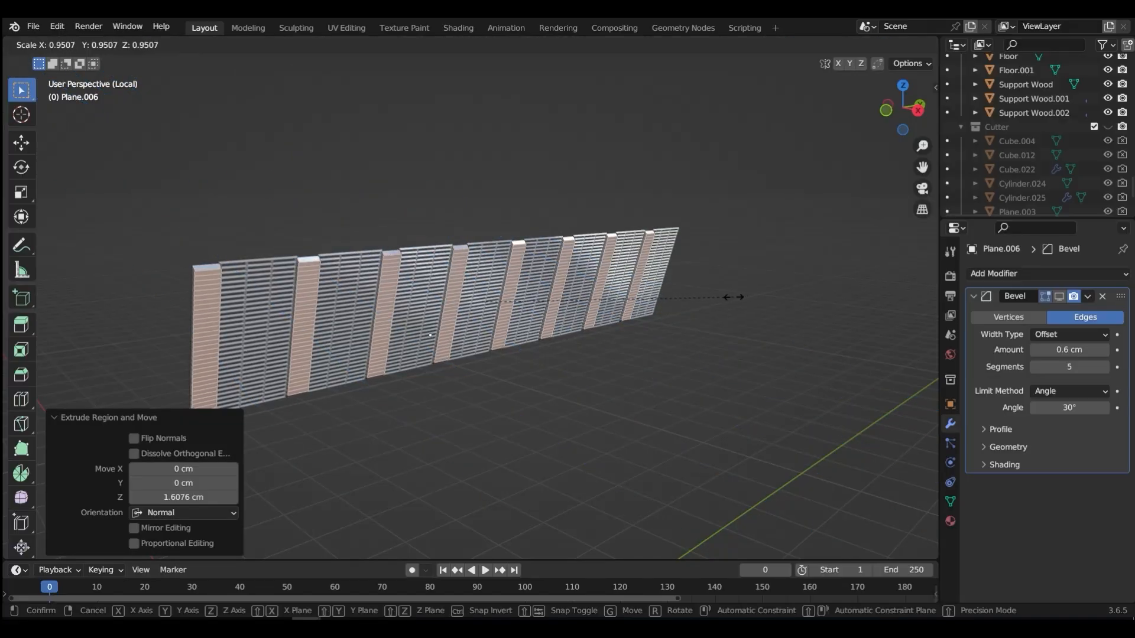
click(733, 296)
key(Tab)
click(734, 216)
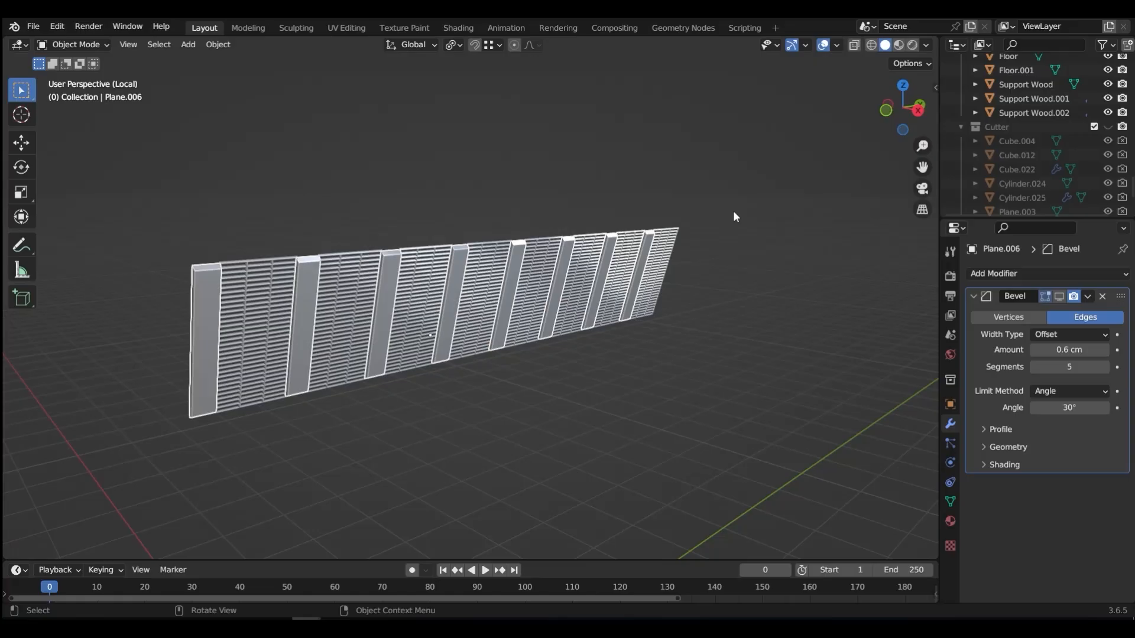
key(KP_Divide)
middle_drag(591, 278, 442, 293)
scroll(442, 293, down, 2)
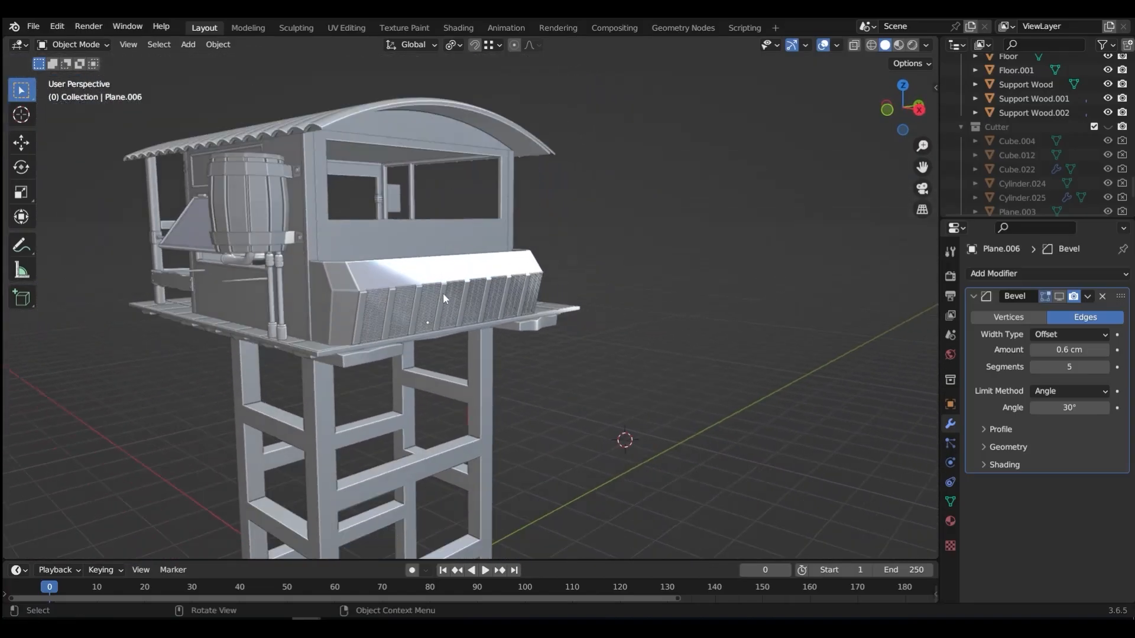
Move the base wood beam under the platform's side away from the barrel about -64.2 cm along Y
key(grave)
click(480, 200)
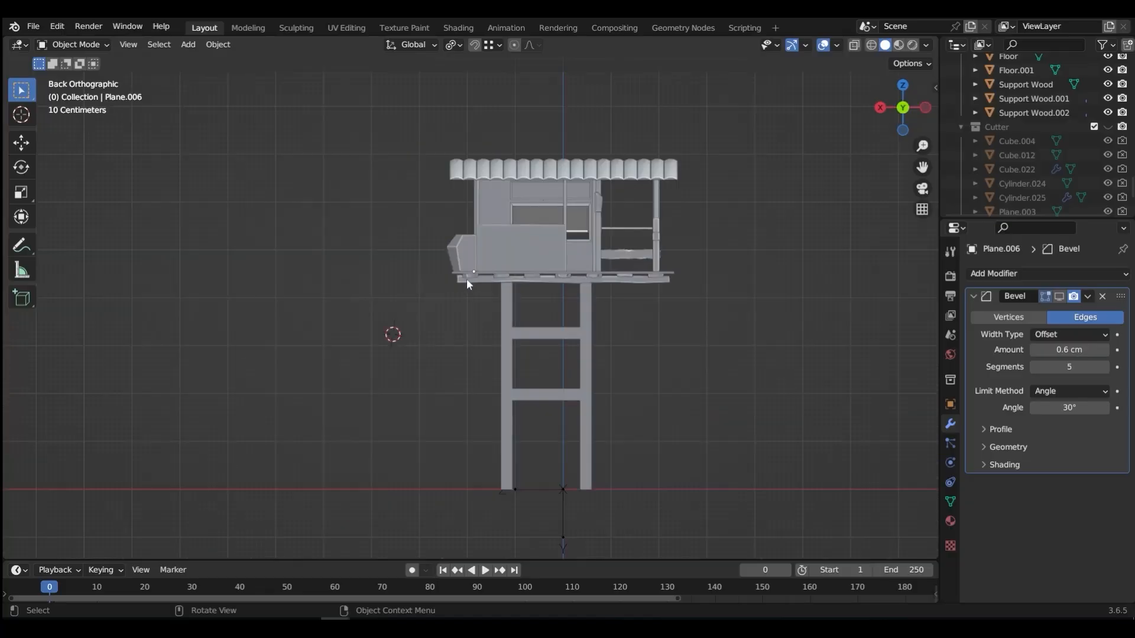
shift+middle_drag(566, 287, 435, 256)
scroll(435, 295, up, 2)
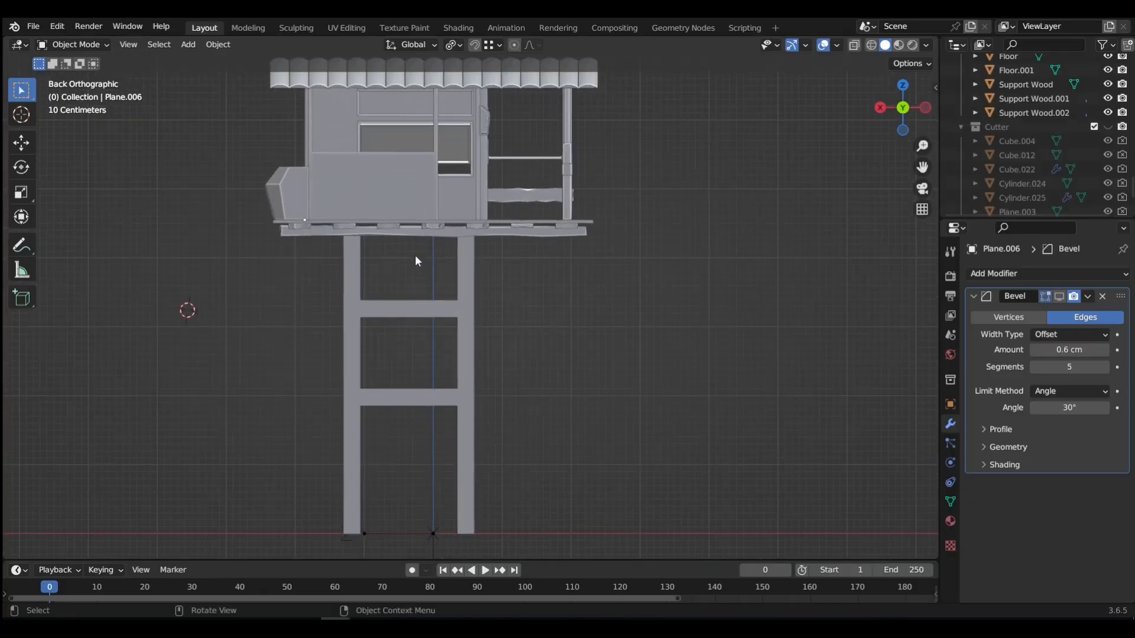
key(grave)
click(330, 258)
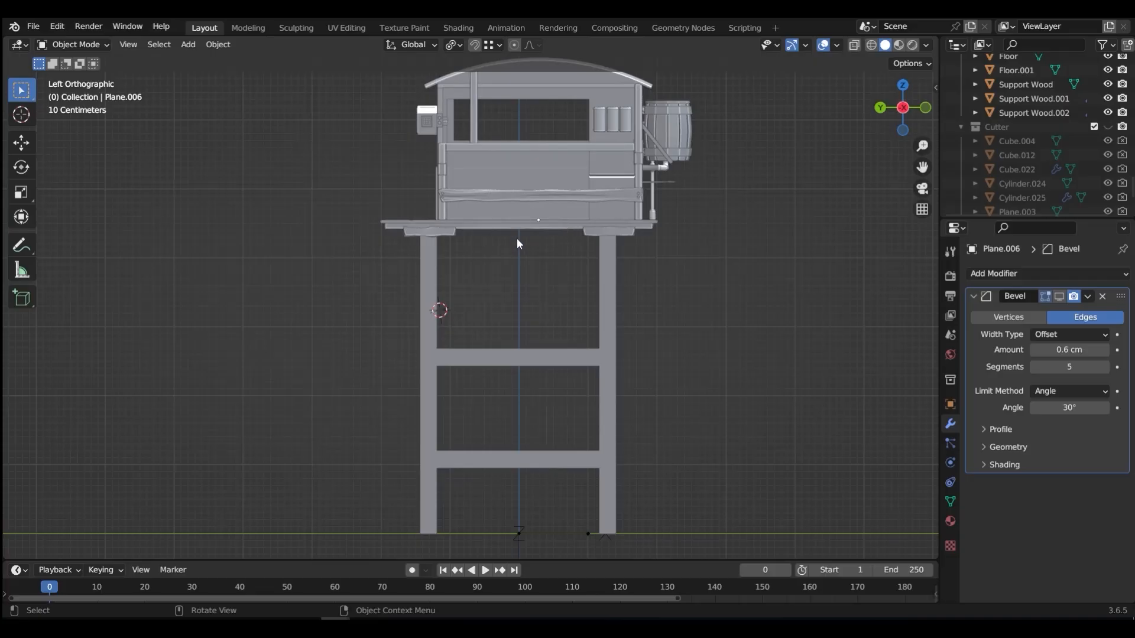
click(460, 229)
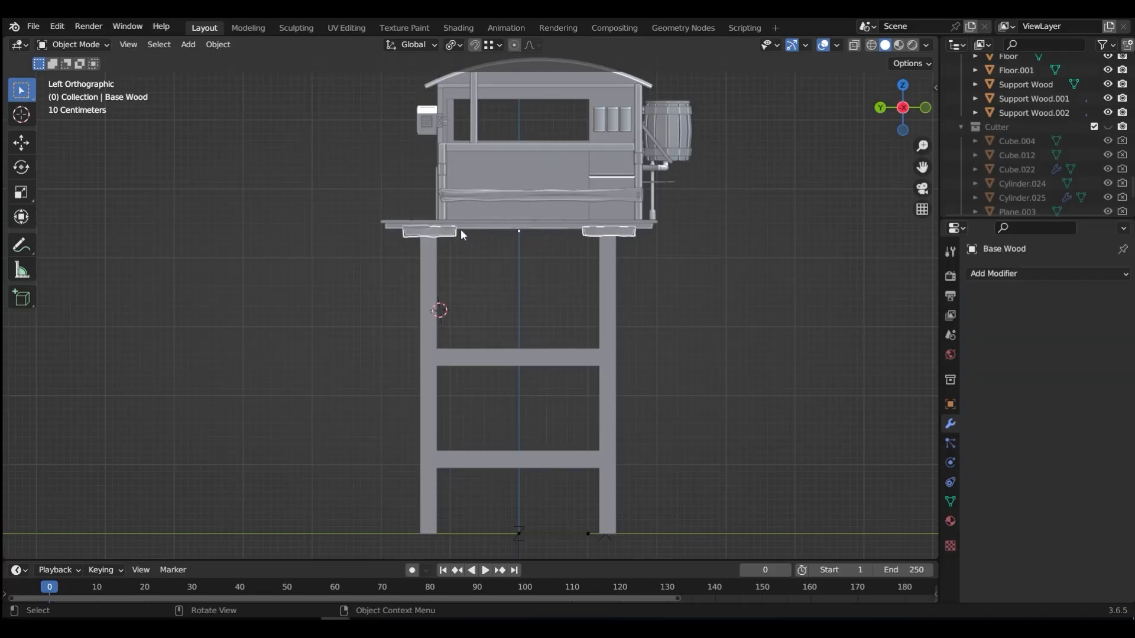
key(Tab)
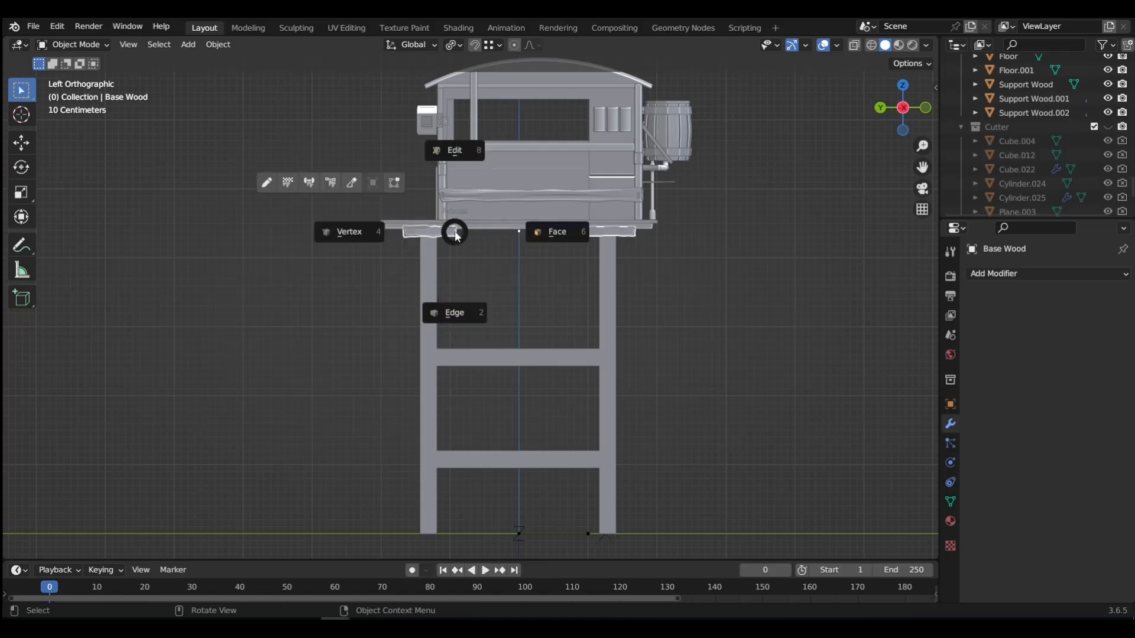
click(540, 248)
click(447, 233)
key(l)
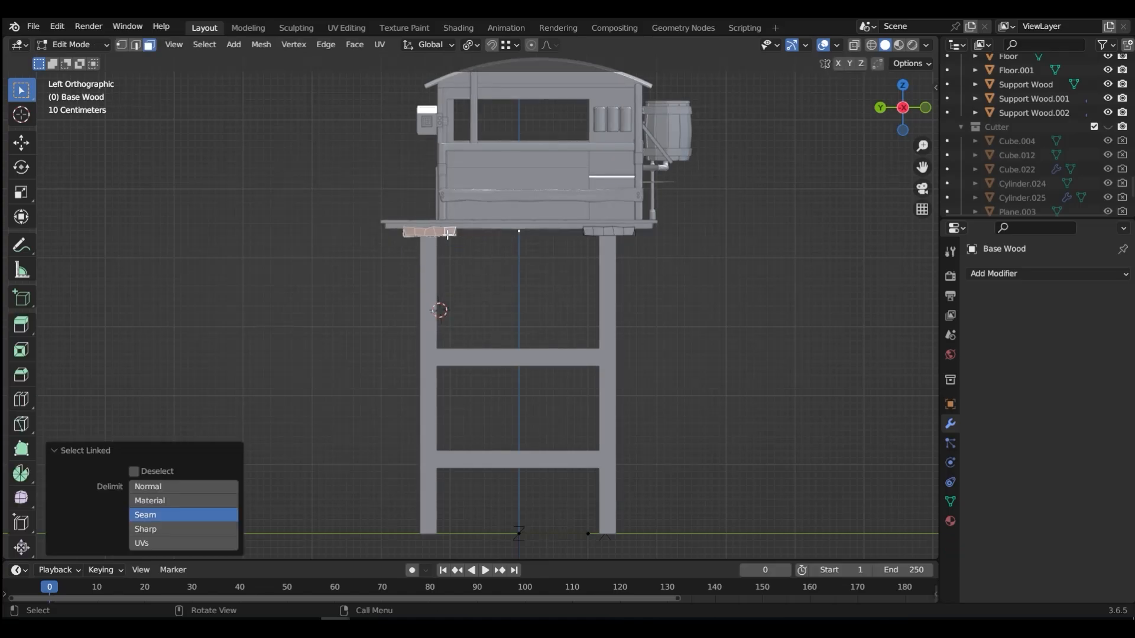
key(g)
key(y)
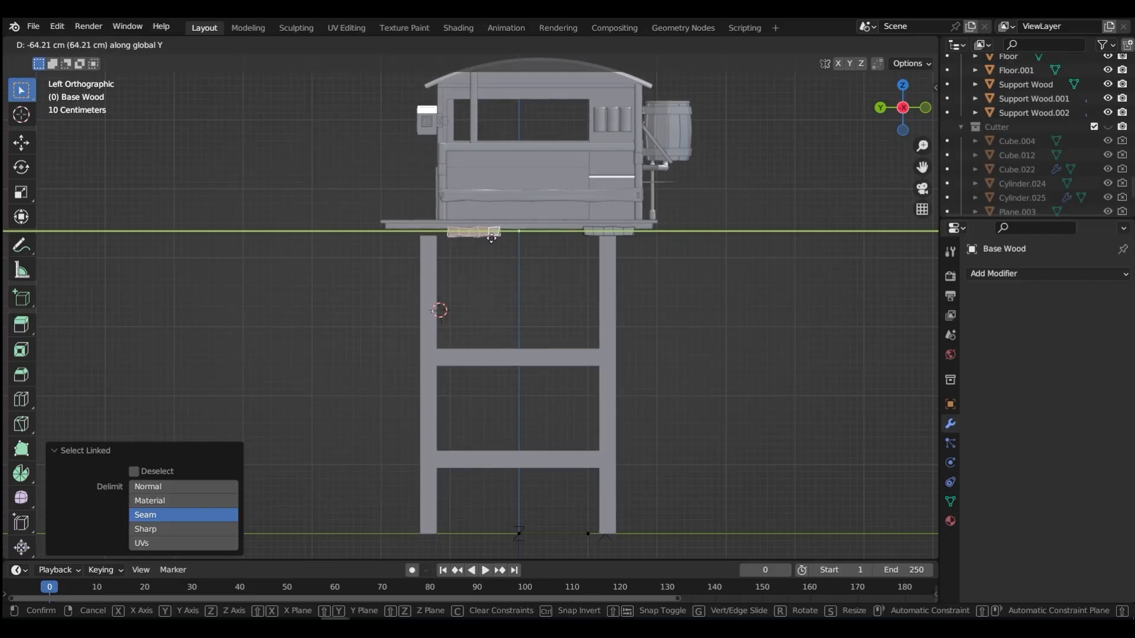
click(491, 238)
key(Tab)
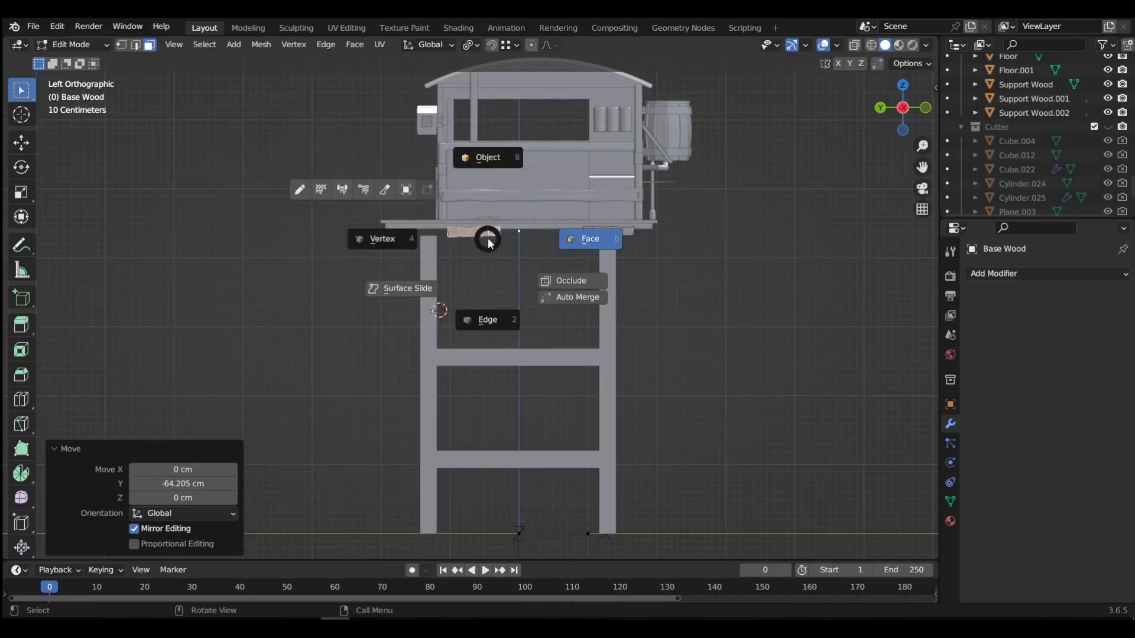
click(486, 175)
Move the tower frame's legs on the side away from the barrel about -65.9 cm along Y, beneath the shifted base beam
click(425, 268)
key(Tab)
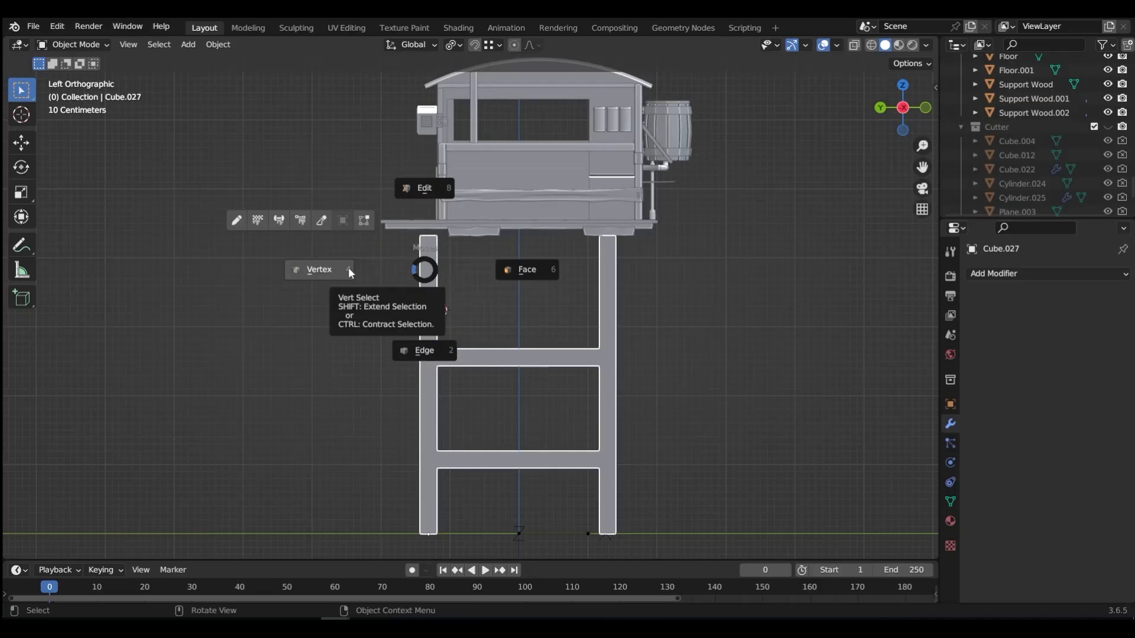
click(349, 268)
key(alt+z)
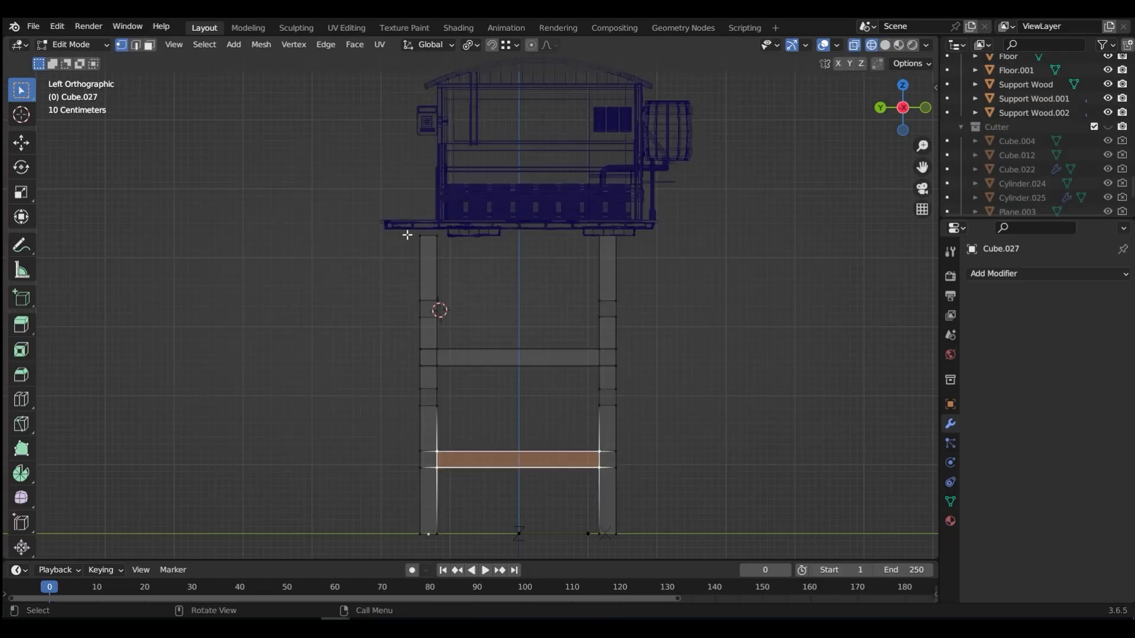
drag(406, 233, 447, 526)
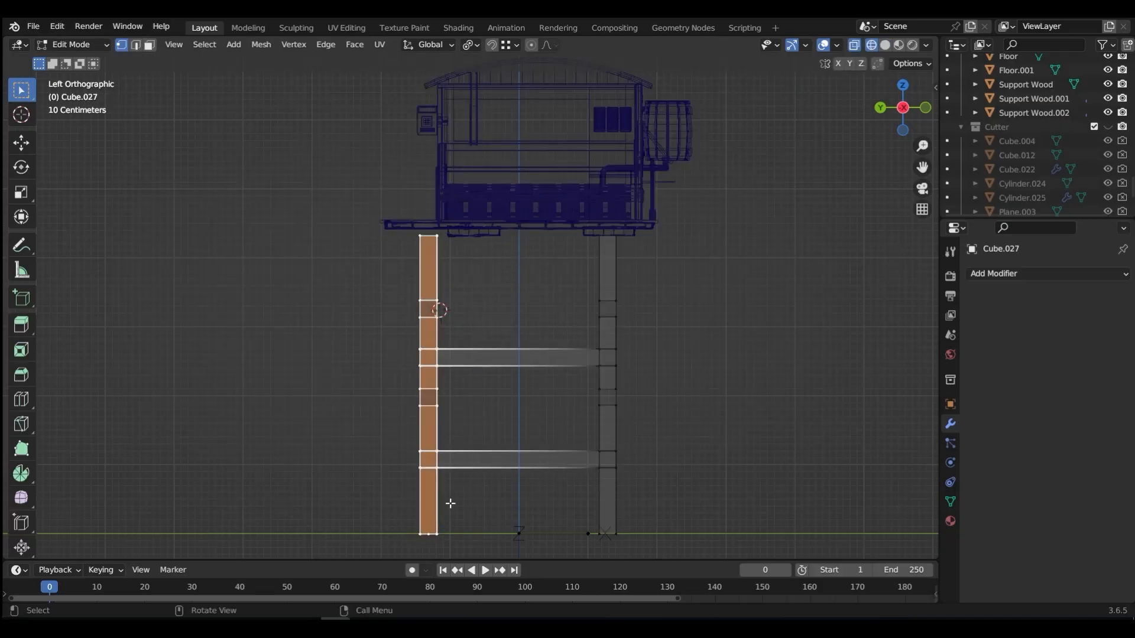
key(g)
key(y)
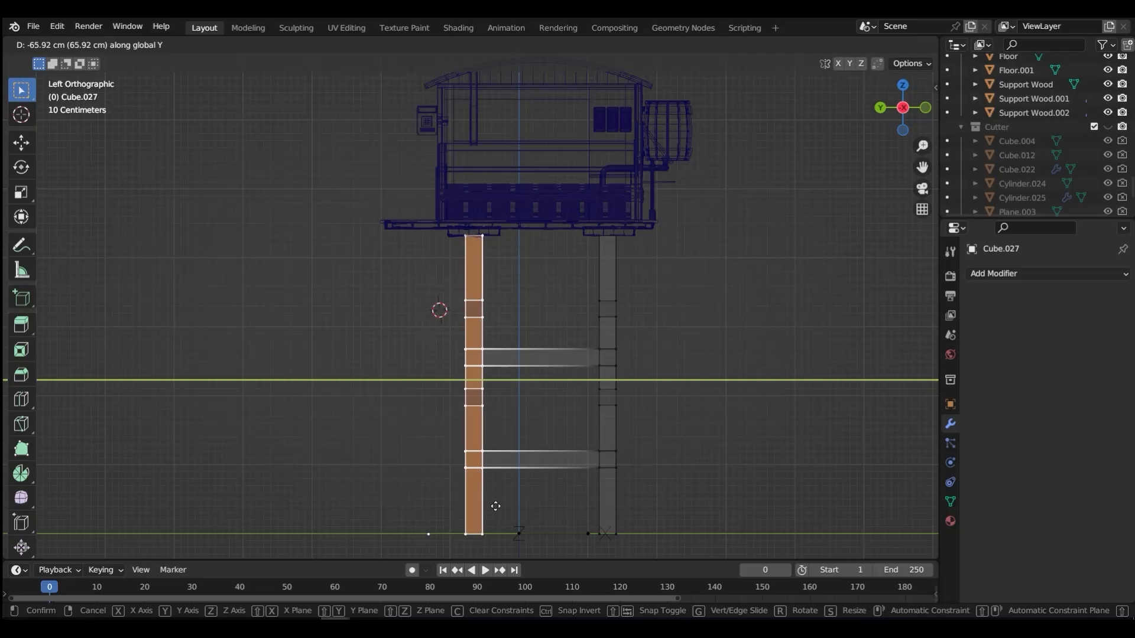
click(496, 506)
key(shift+z)
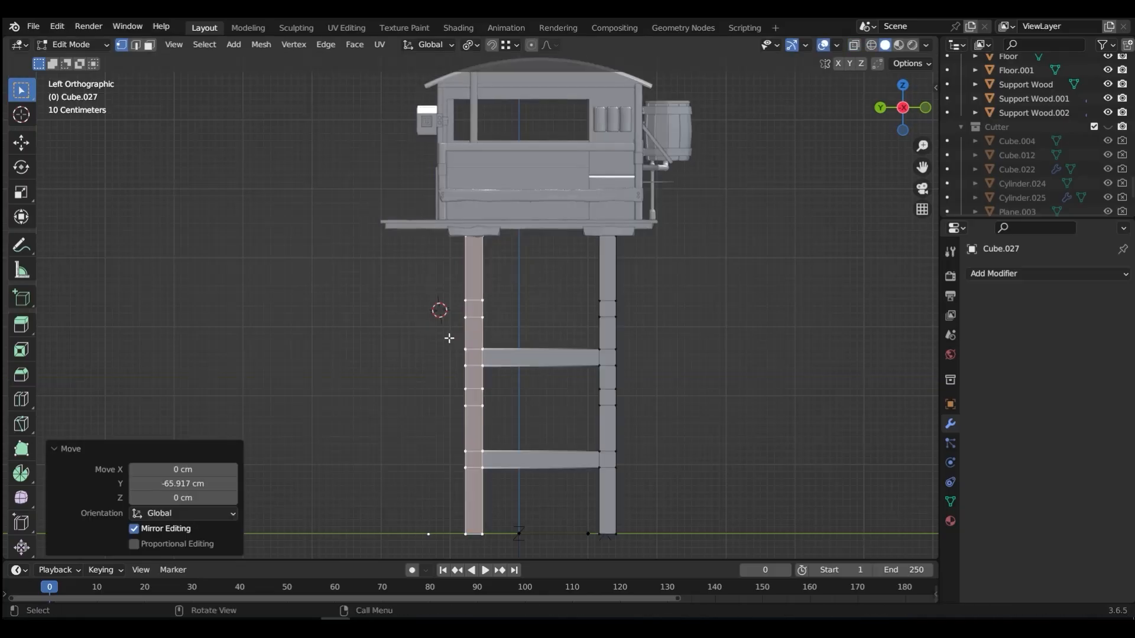
key(Tab)
click(456, 269)
Raise the whole cabin with its platform about 68 cm along Z above the leg frame
key(KP_1)
scroll(453, 272, down, 3)
drag(300, 128, 554, 255)
key(g)
key(z)
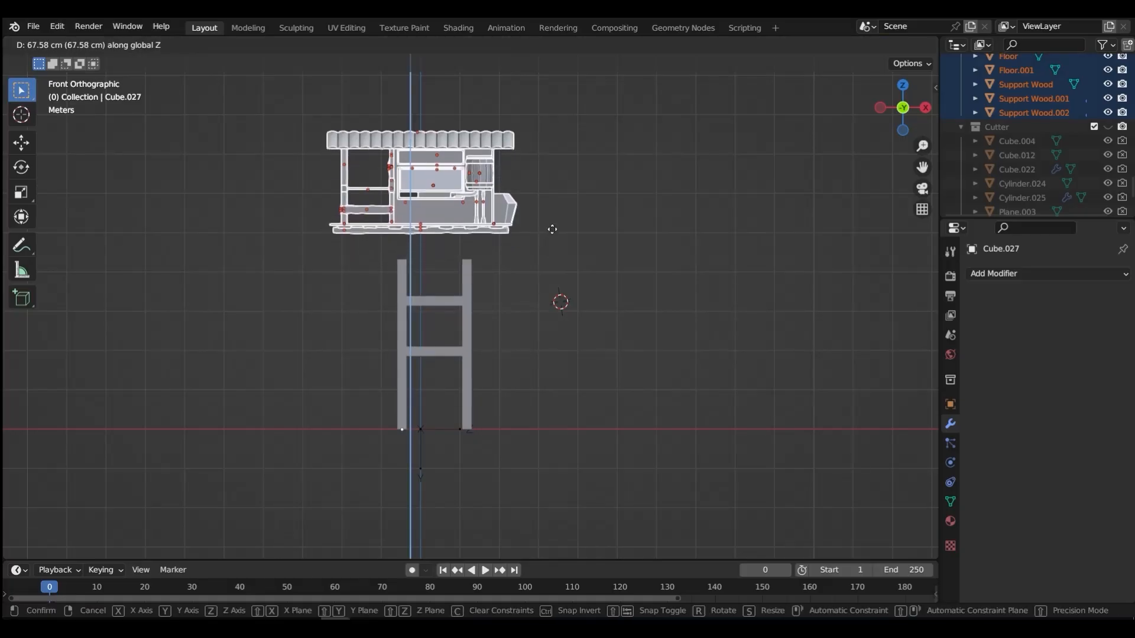
click(551, 232)
Add a cube at the leg frame and scale it to about 0.145, then by about 0.91, to roughly match the leg's width
click(399, 295)
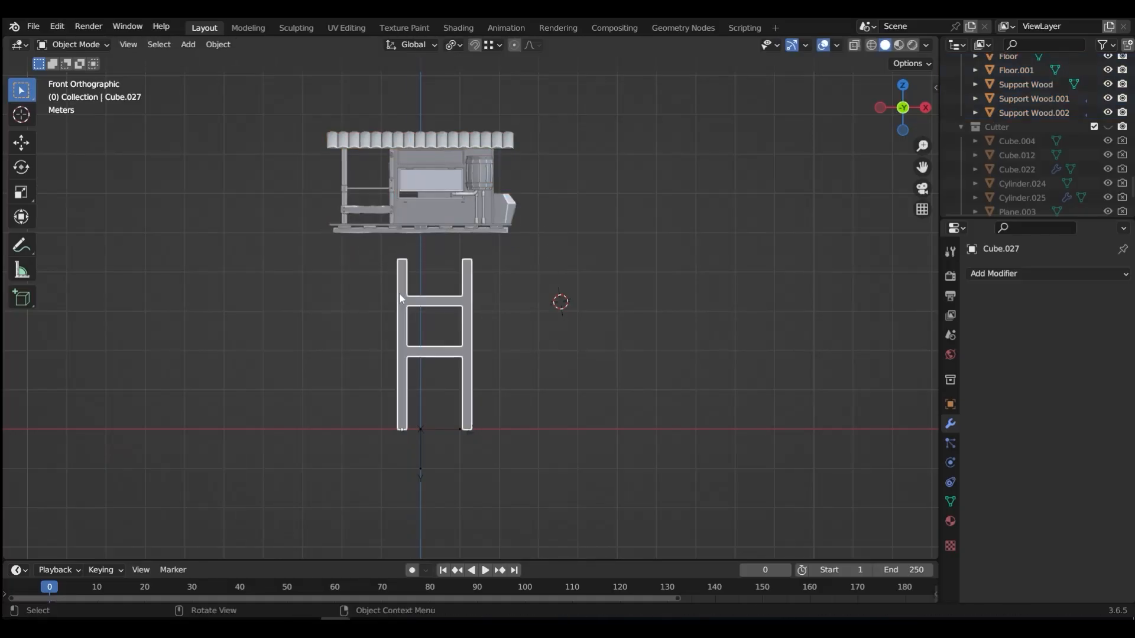
key(shift+a)
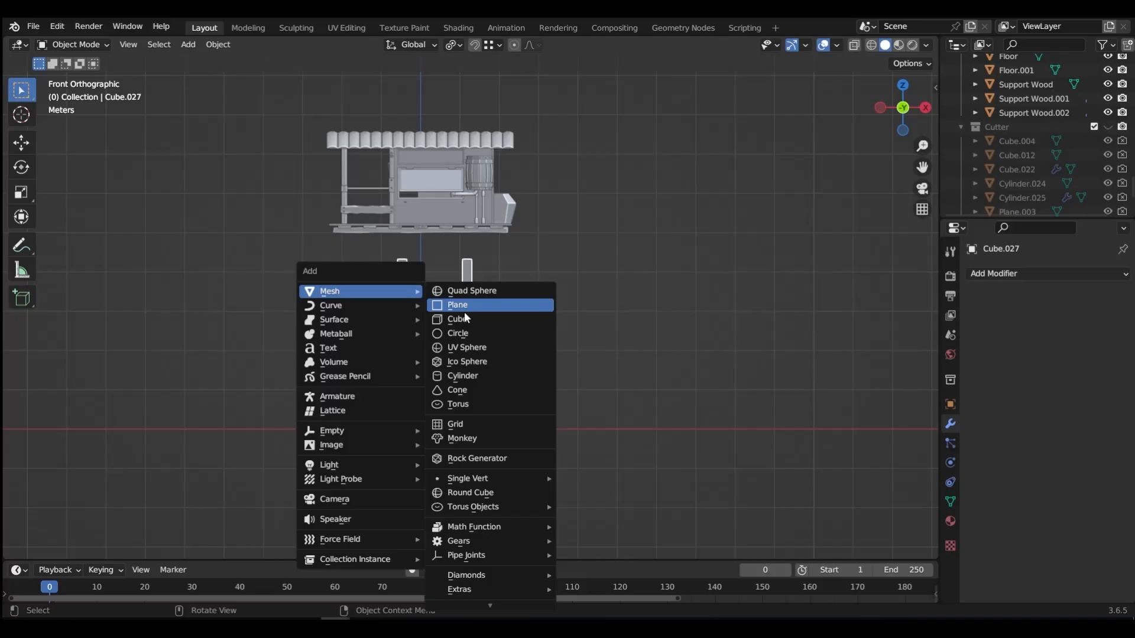
click(503, 305)
key(s)
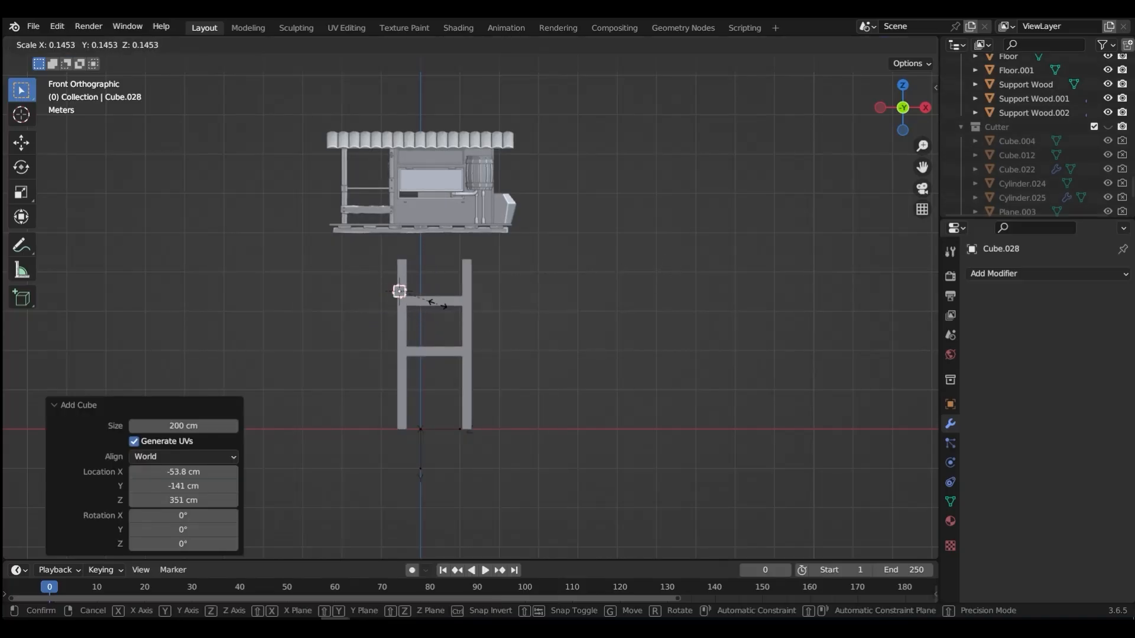
click(411, 295)
scroll(411, 295, up, 8)
key(s)
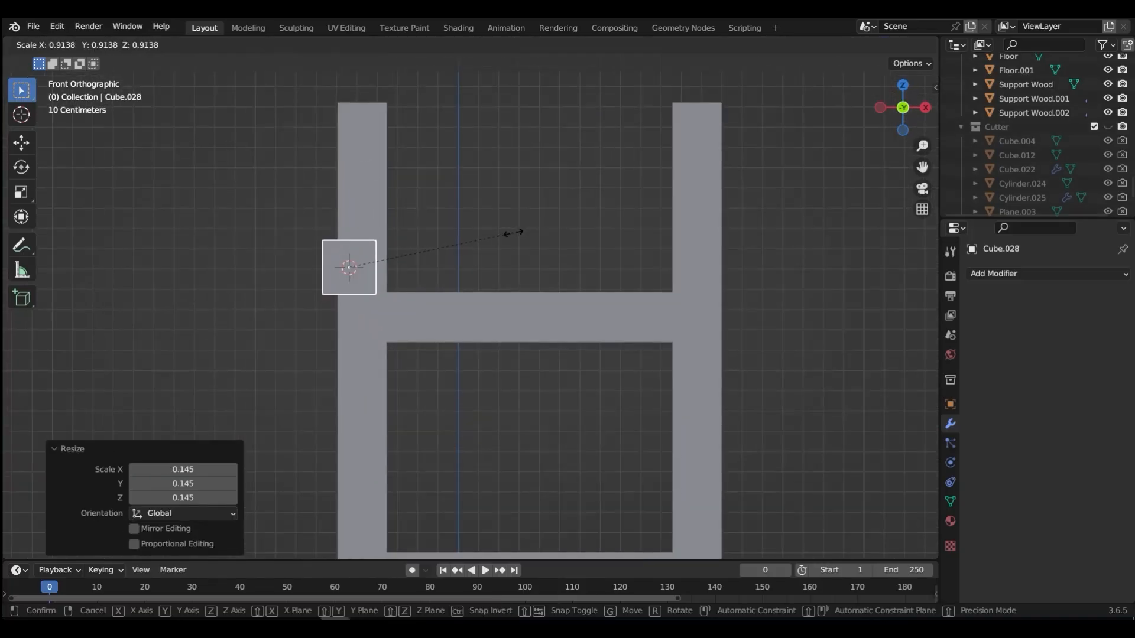
click(513, 232)
Move the small cube about 5.8 cm along X and 95.2 cm along Z onto the leg's top, and apply its scale
key(g)
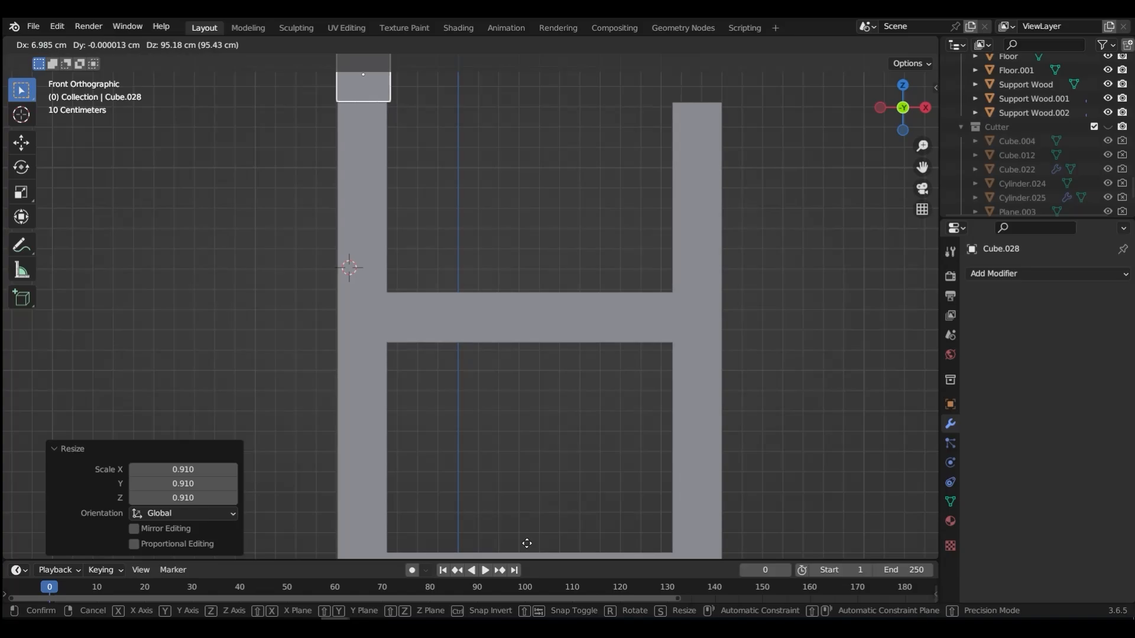
click(525, 543)
scroll(498, 434, down, 5)
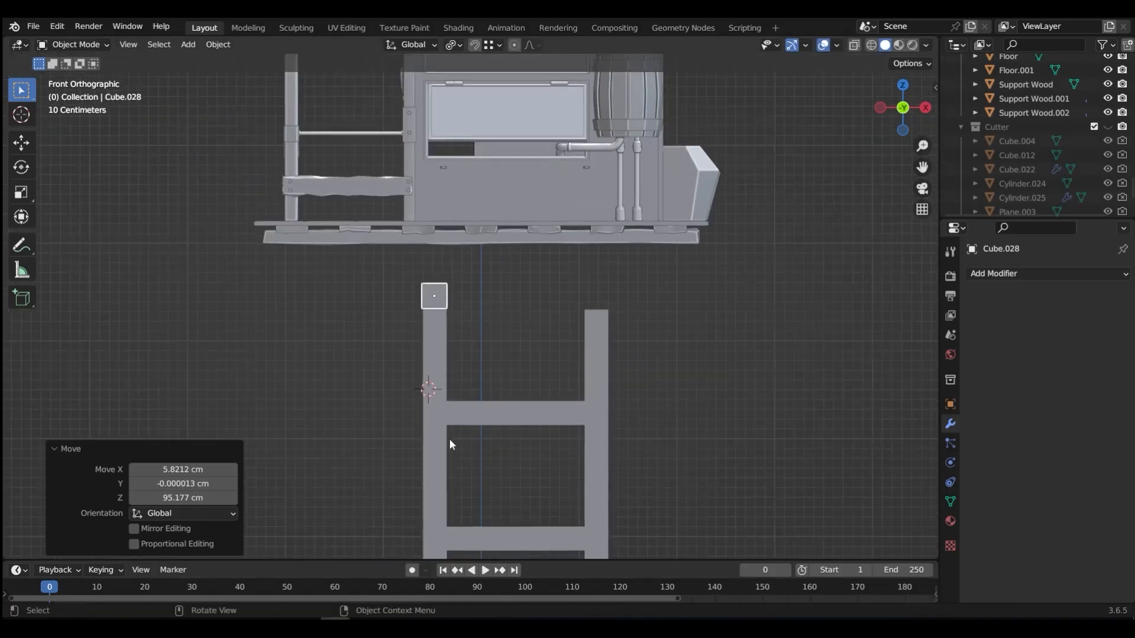
key(ctrl+a)
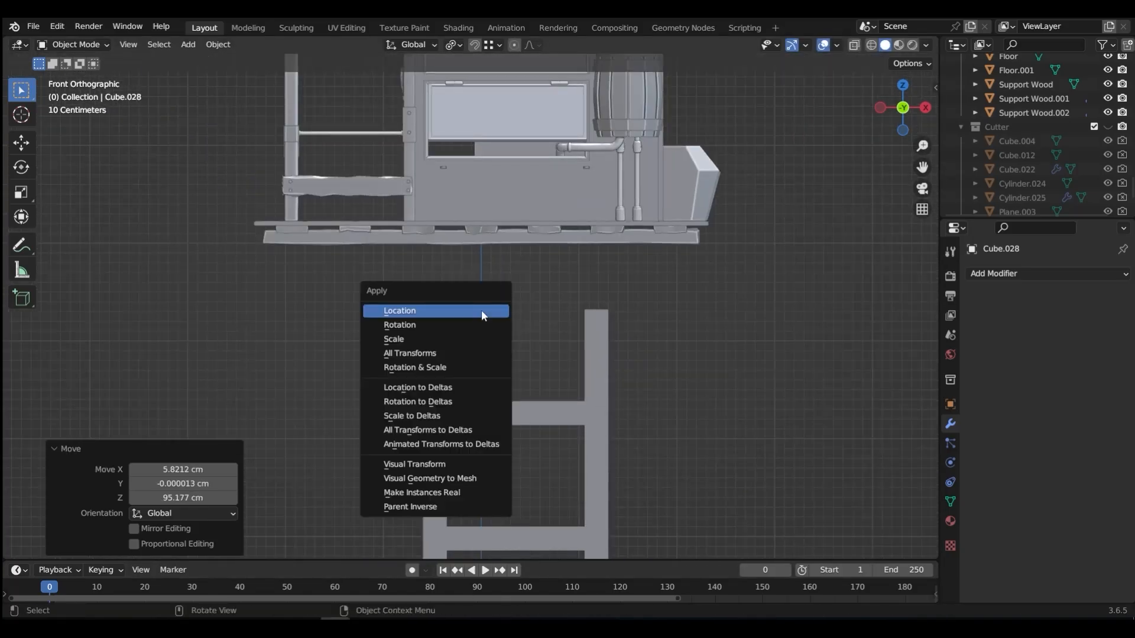
click(414, 338)
Stretch the cube's inner end about 170.2 cm along X to span both legs, and set its origin to geometry
key(ctrl+Tab)
click(337, 307)
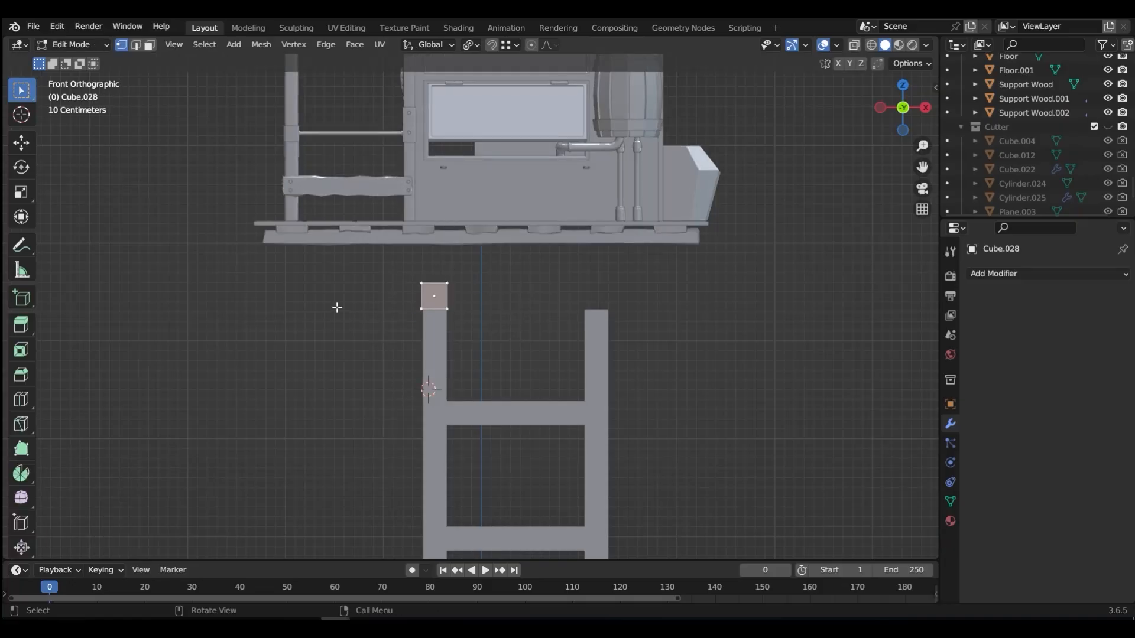
key(alt+z)
drag(430, 262, 471, 324)
key(g)
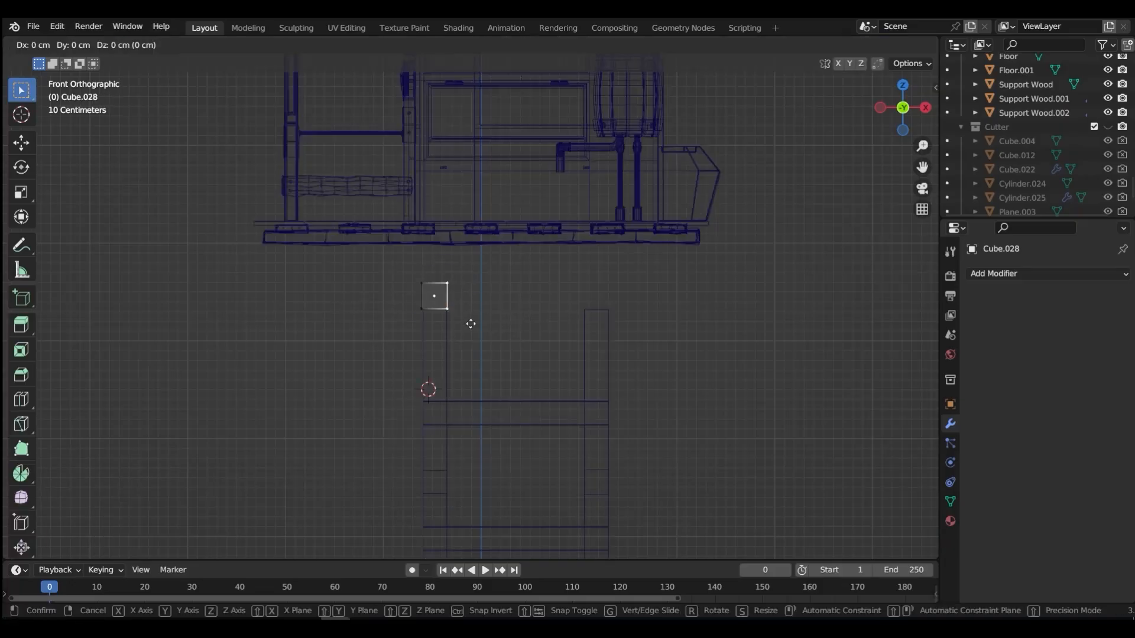
key(x)
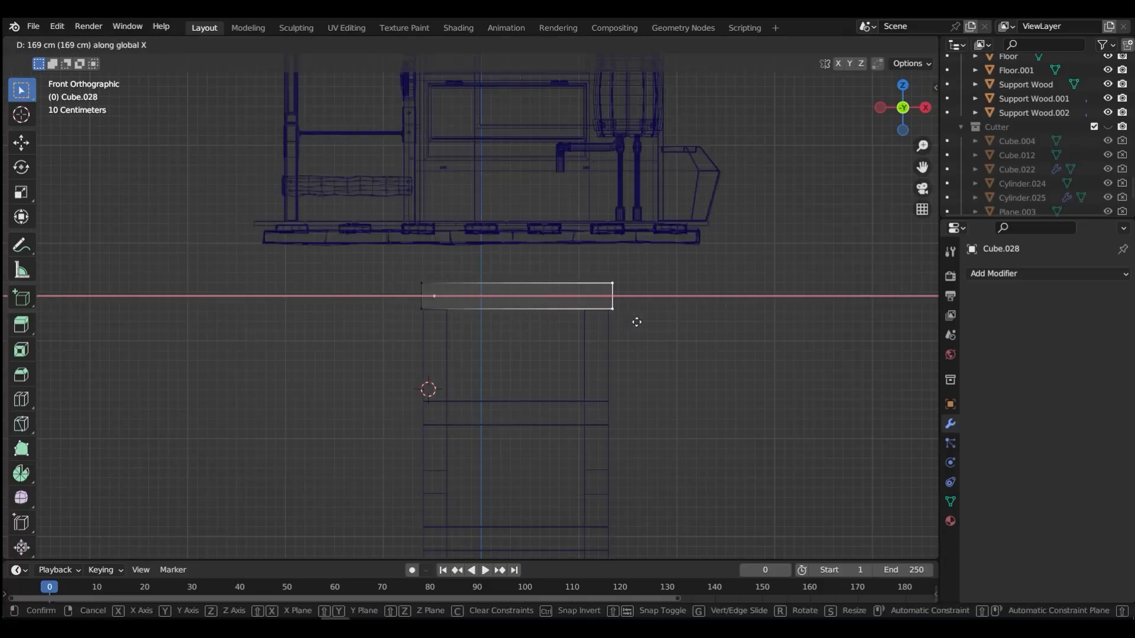
click(637, 322)
key(Tab)
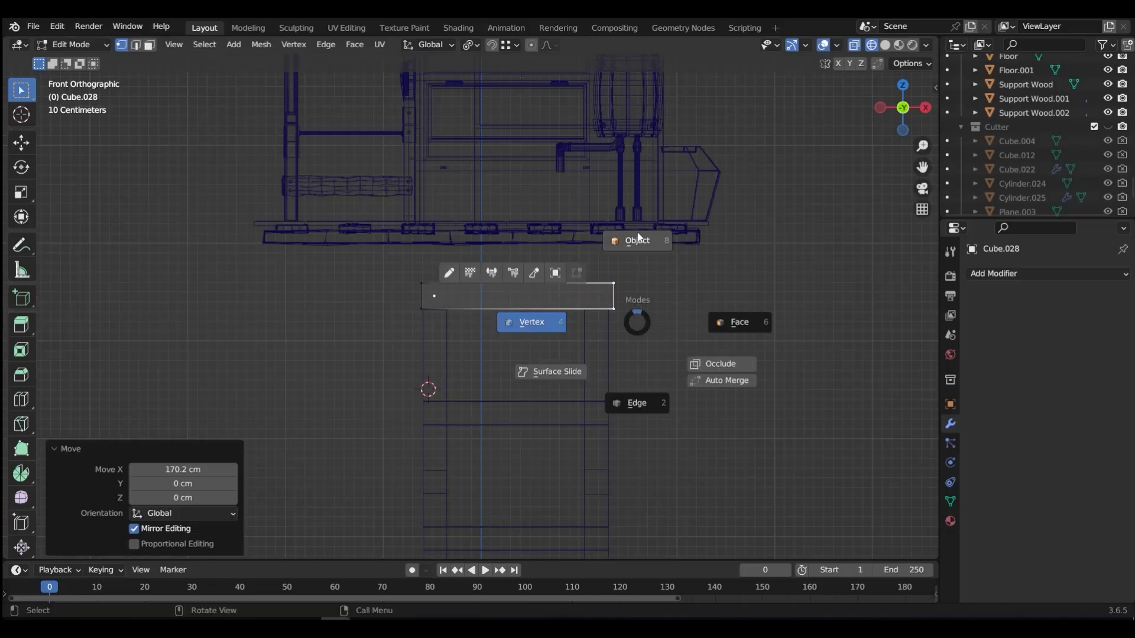
click(639, 239)
key(shift+s)
click(582, 387)
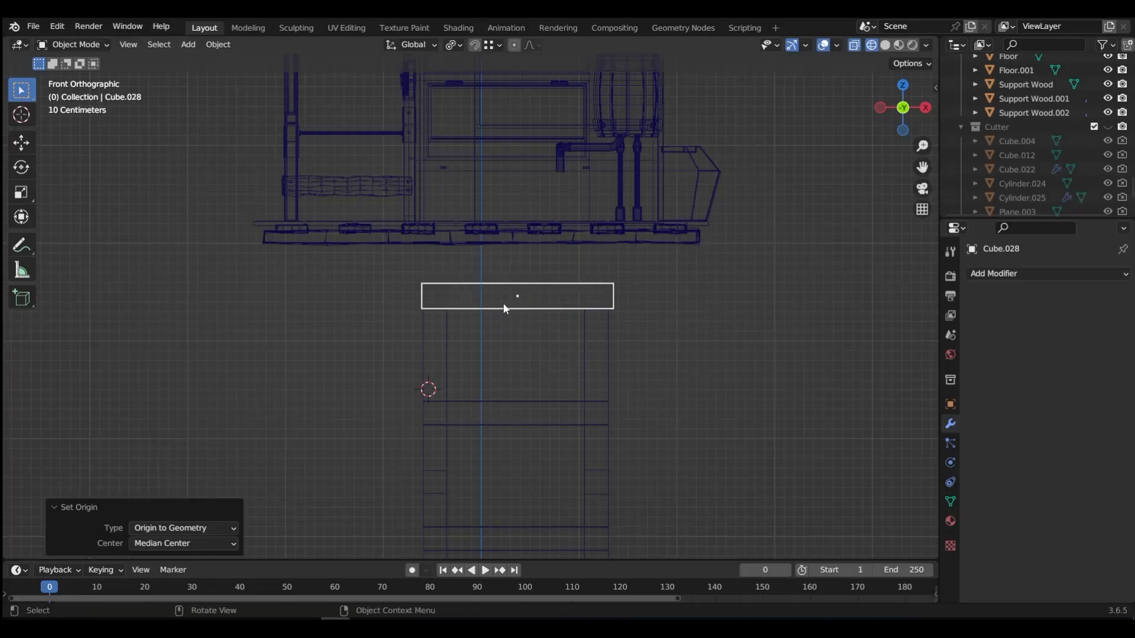
Move the new crossbeam about 12.2 cm along Y to centre it on the legs
key(g)
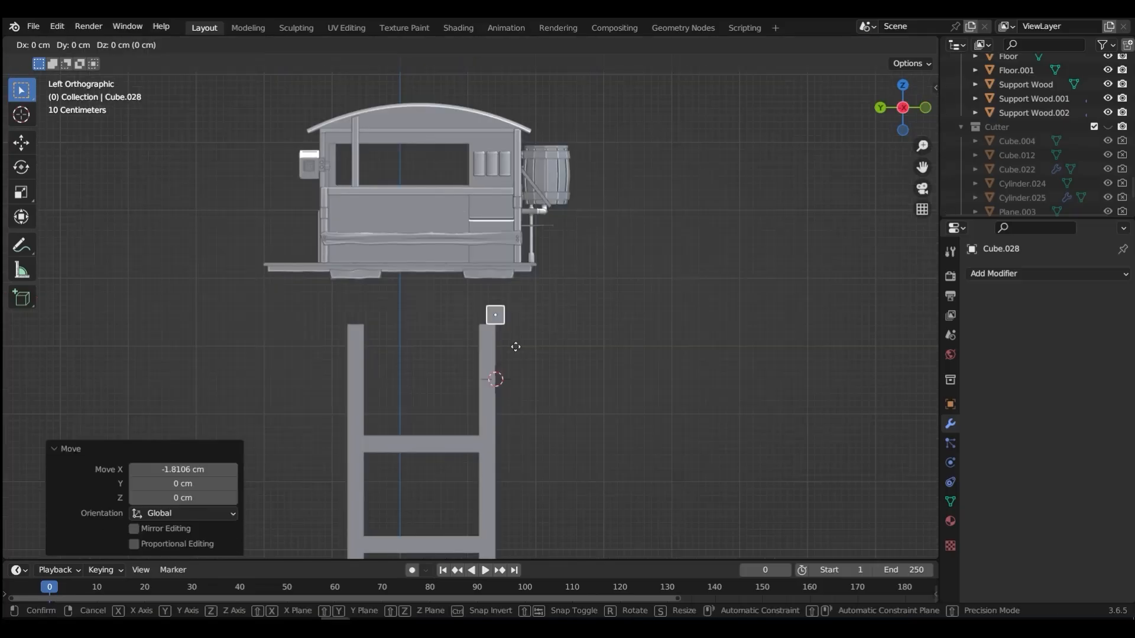
key(y)
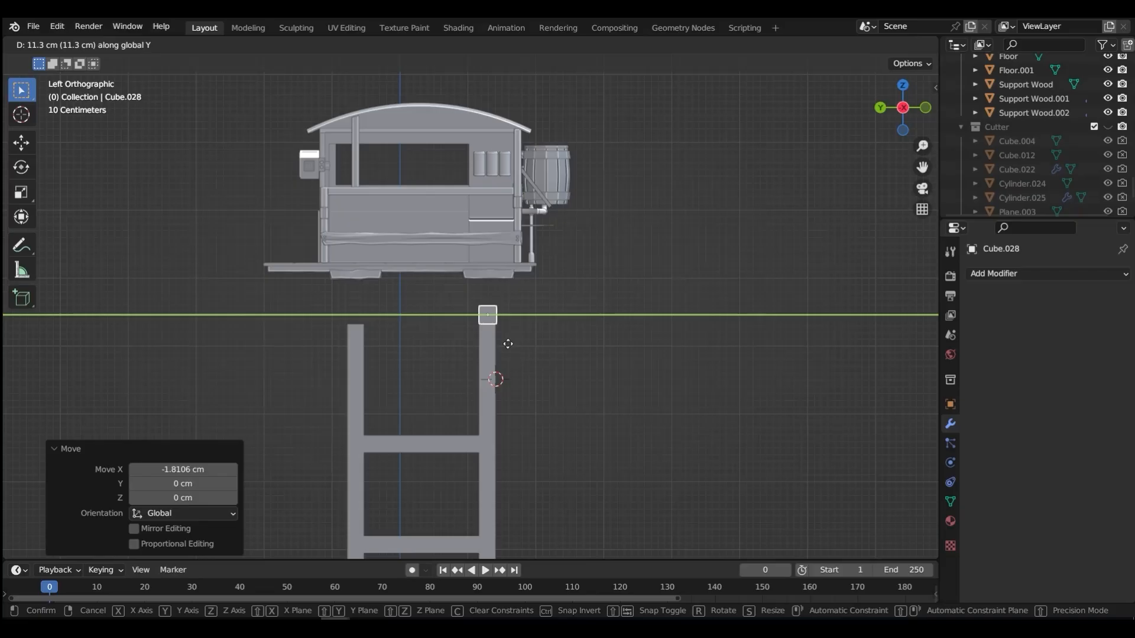
click(508, 346)
Widen the crossbeam by about 1.476 along Y and apply its scale
key(s)
key(y)
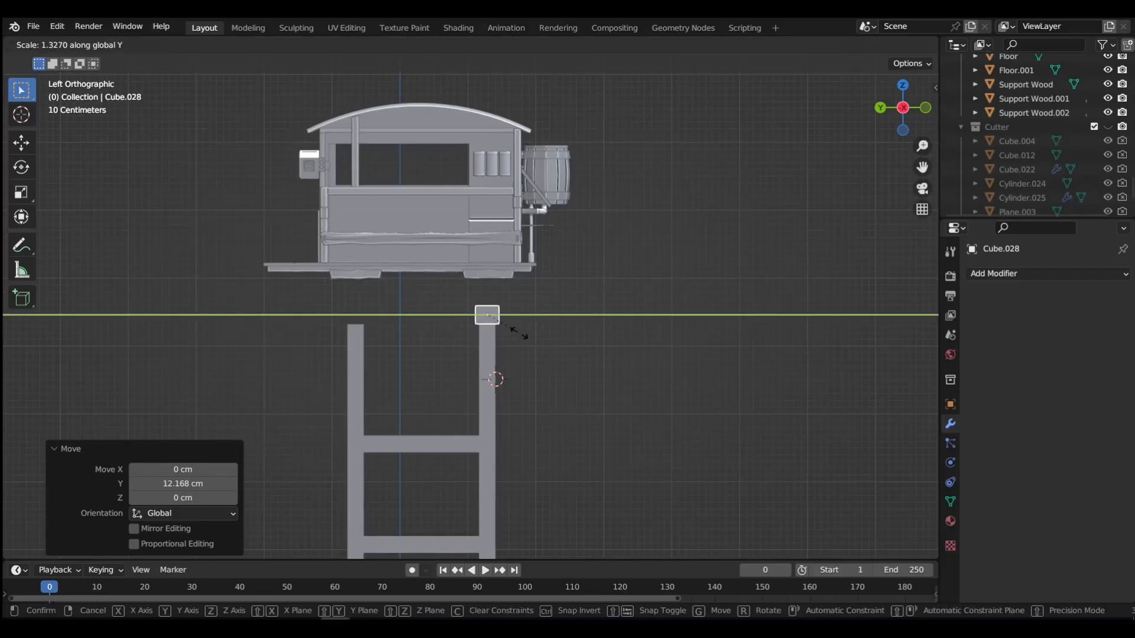
click(524, 333)
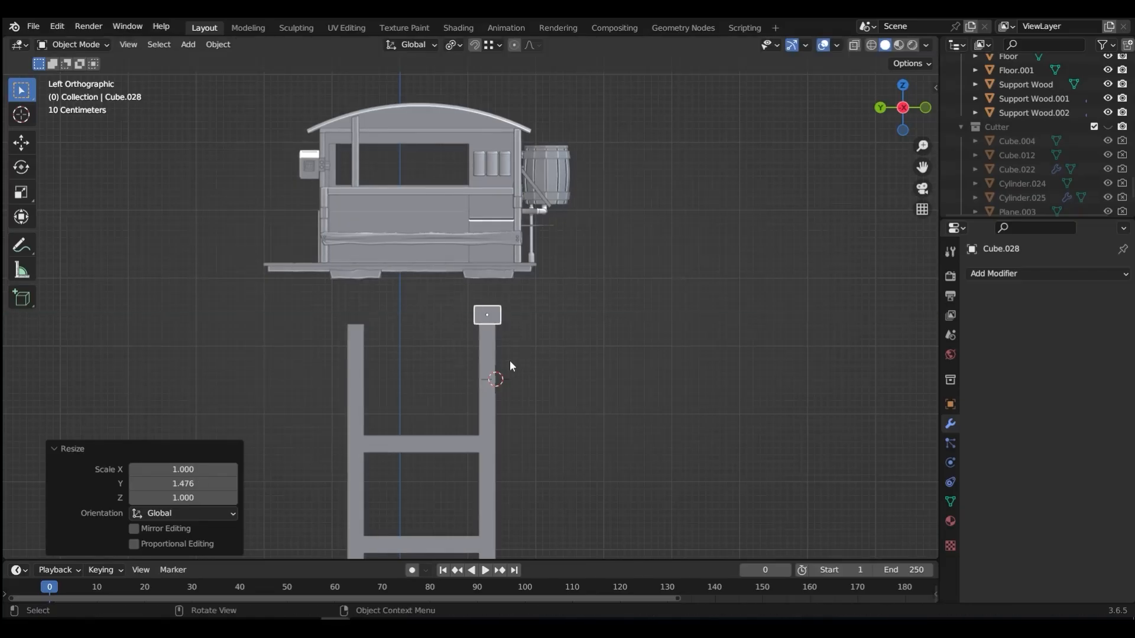
key(ctrl+a)
click(461, 335)
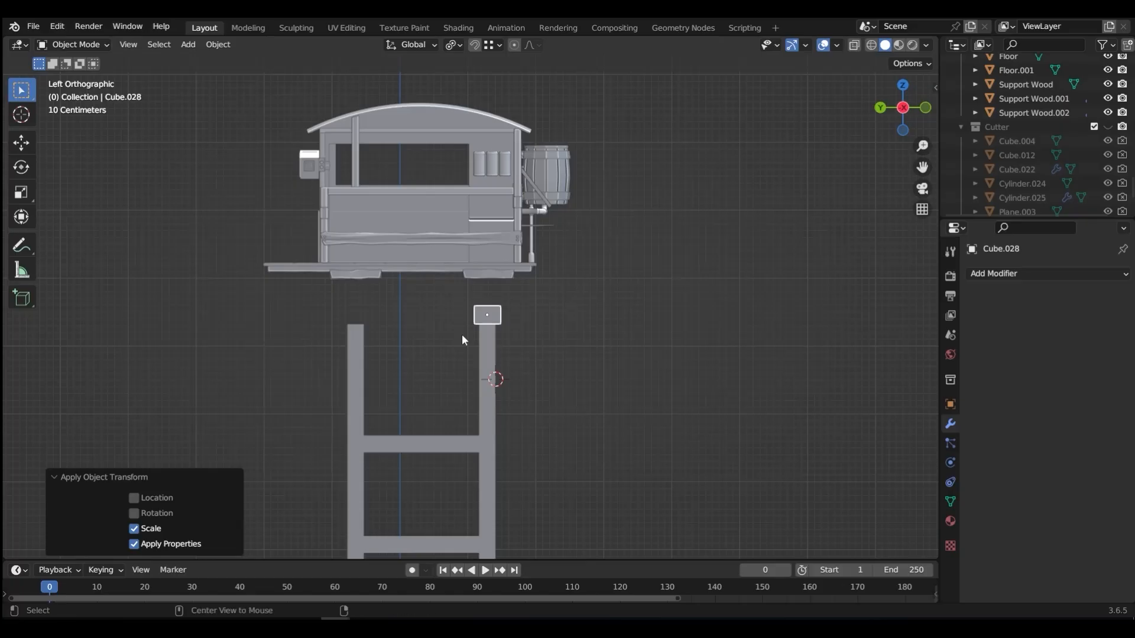
Duplicate the crossbeam along Y onto the top of the opposite pair of legs
key(shift+d)
key(y)
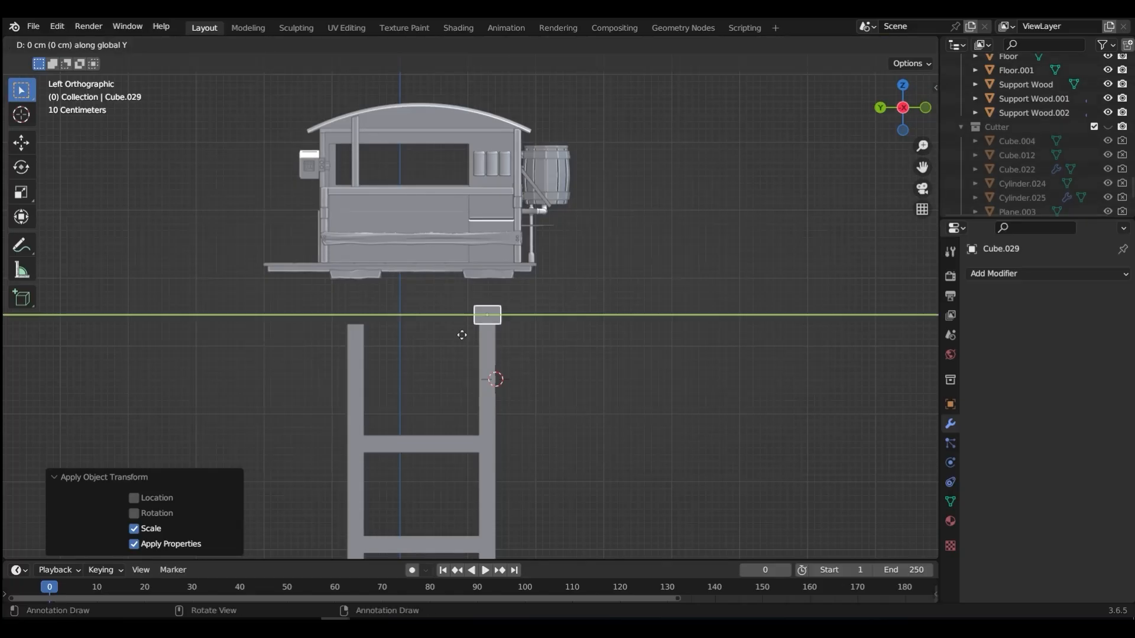
click(329, 333)
Raise both crossbeams about 41 cm along Z to sit beneath the platform's base beams
scroll(359, 313, down, 1)
key(g)
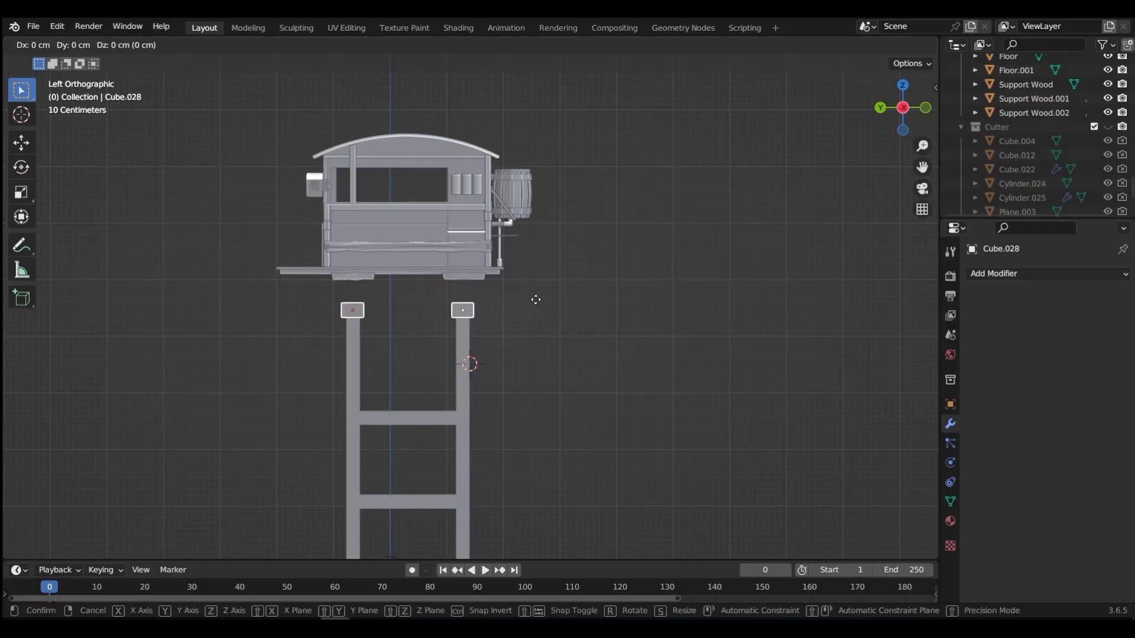
key(z)
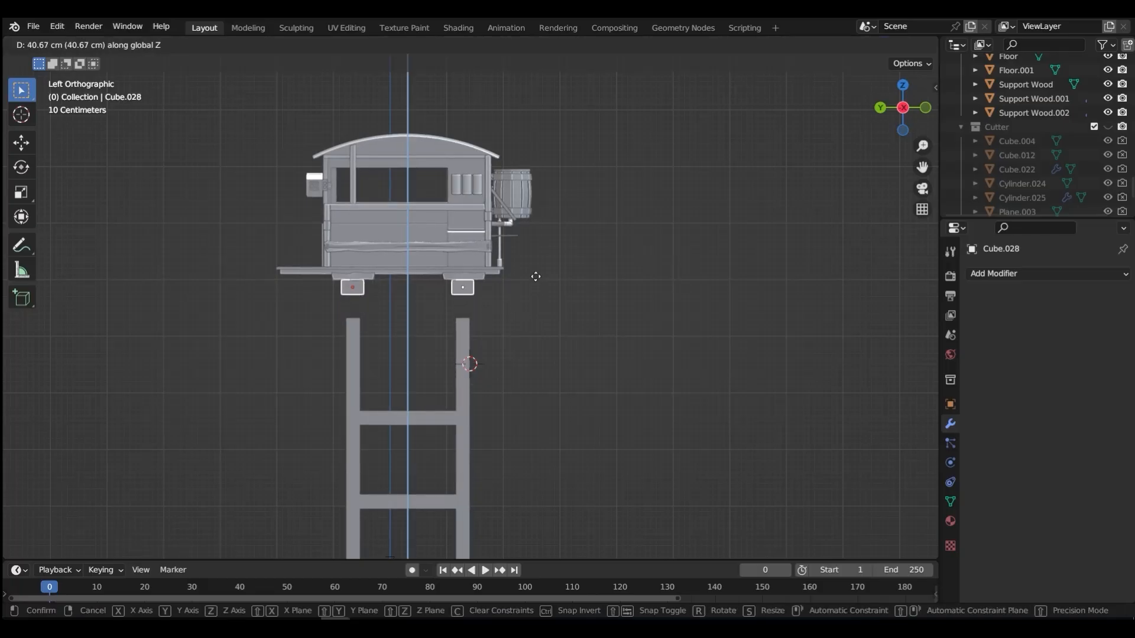
click(535, 276)
Raise the leg frame about 42.6 cm along Z to meet the crossbeams
scroll(382, 371, down, 1)
click(361, 388)
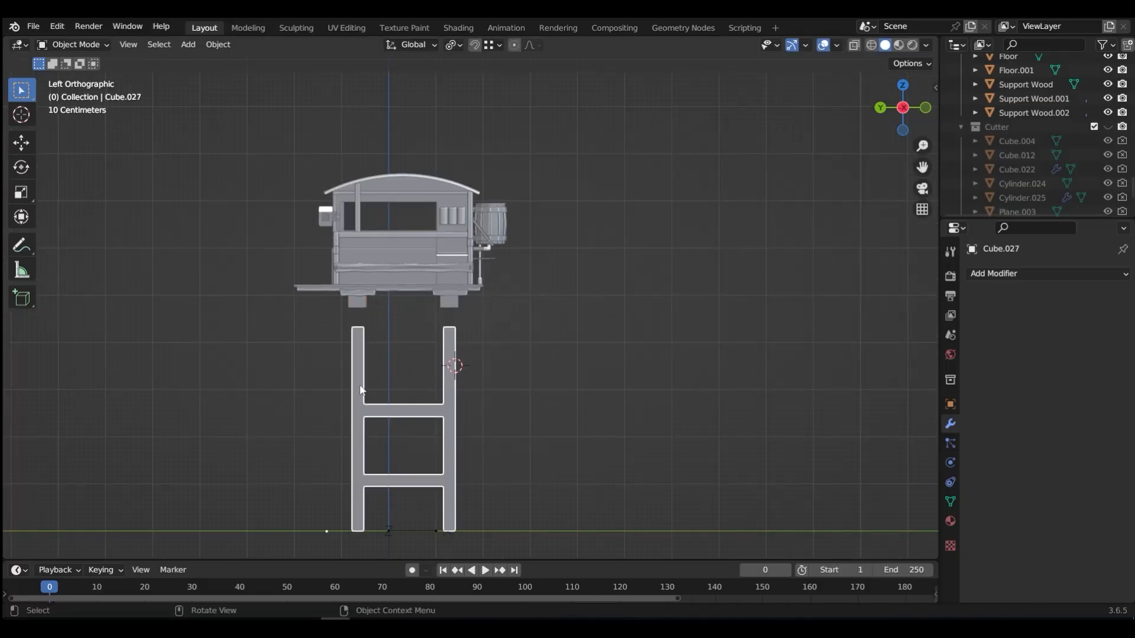
key(g)
key(z)
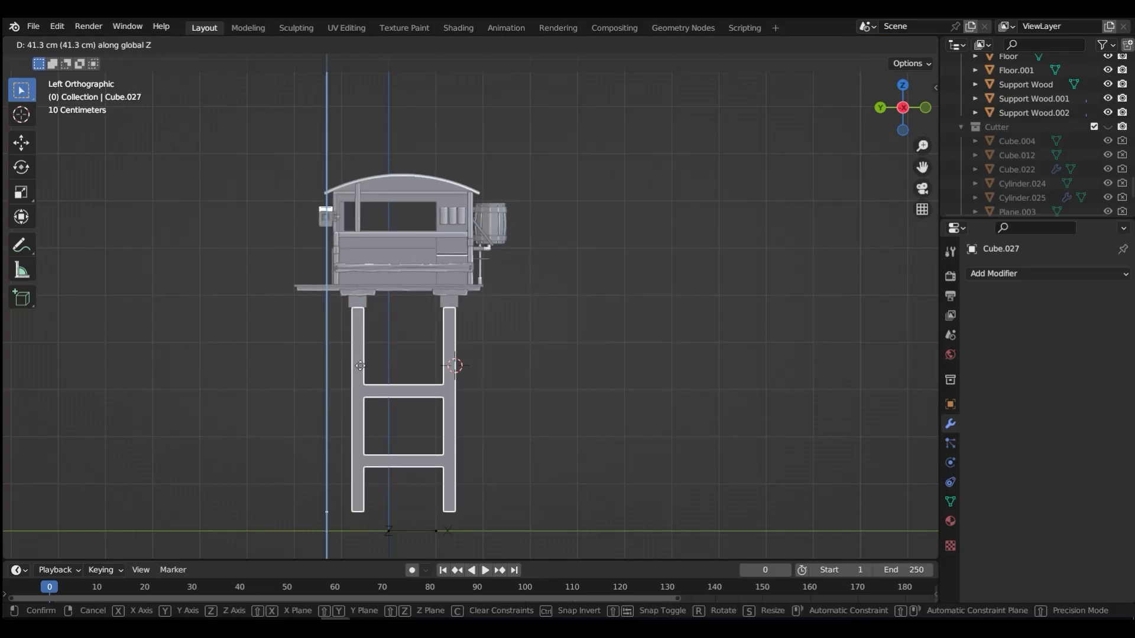
click(361, 368)
Extend the leg frame's bottom vertices about 40 cm down along Z to the ground, and set the frame's origin to geometry
key(ctrl+Tab)
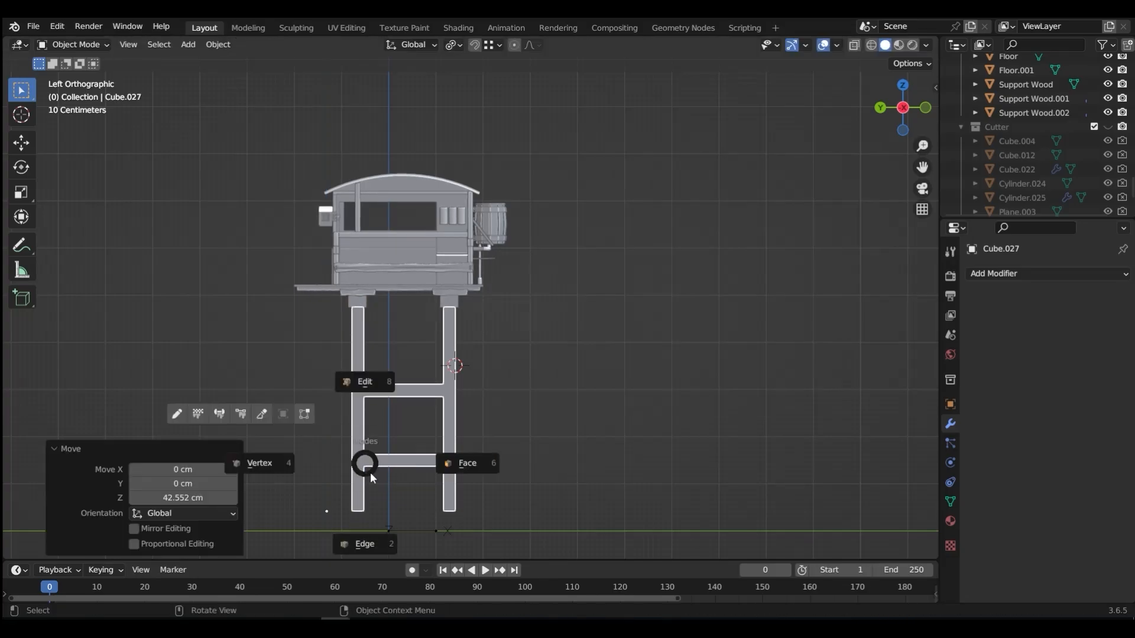
click(288, 469)
key(alt+z)
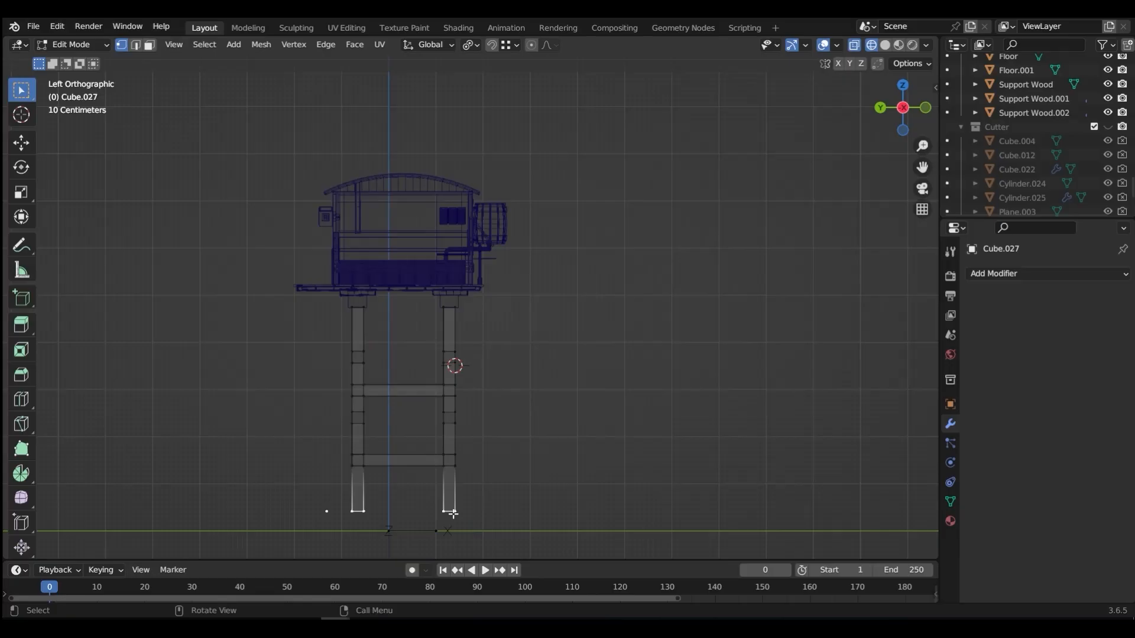
drag(343, 500, 489, 520)
key(g)
key(z)
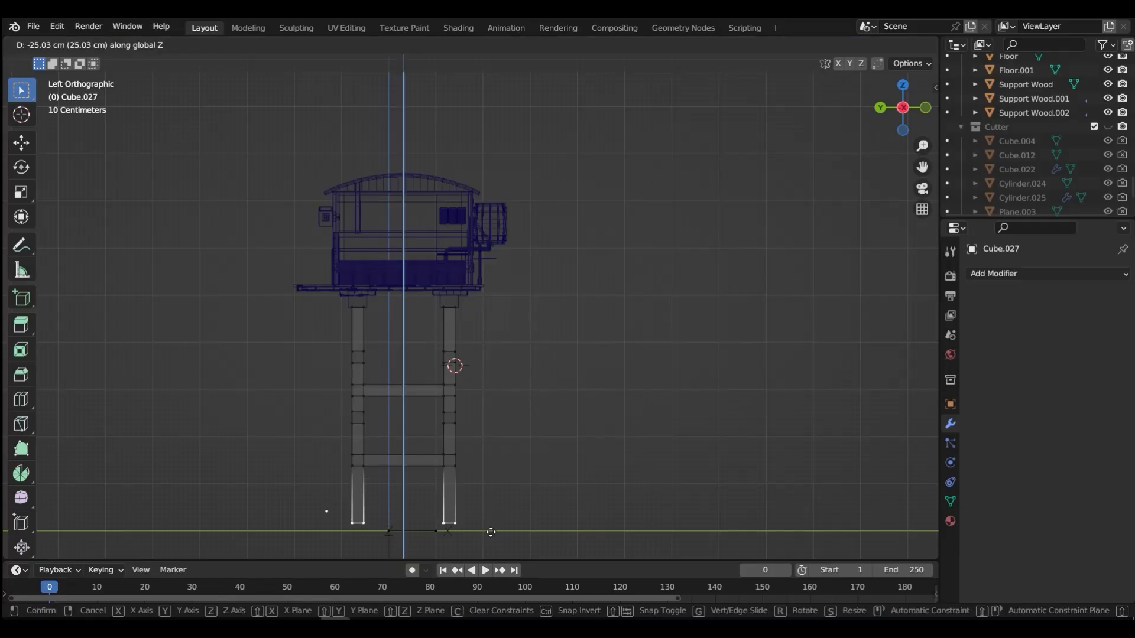
click(490, 538)
key(ctrl+Tab)
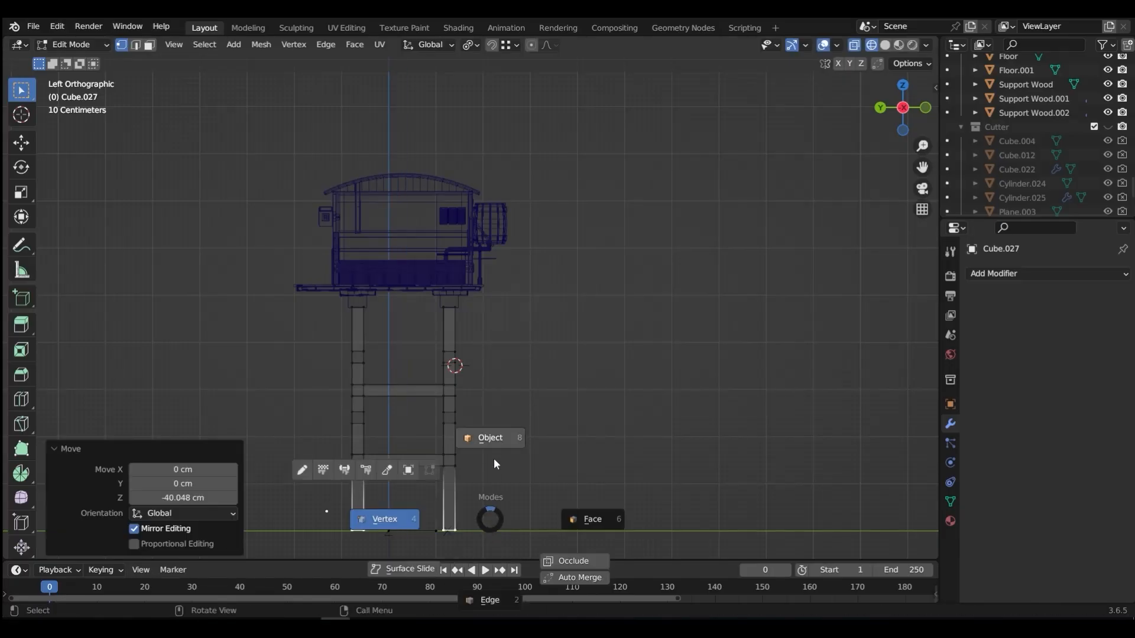
click(494, 459)
key(shift+s)
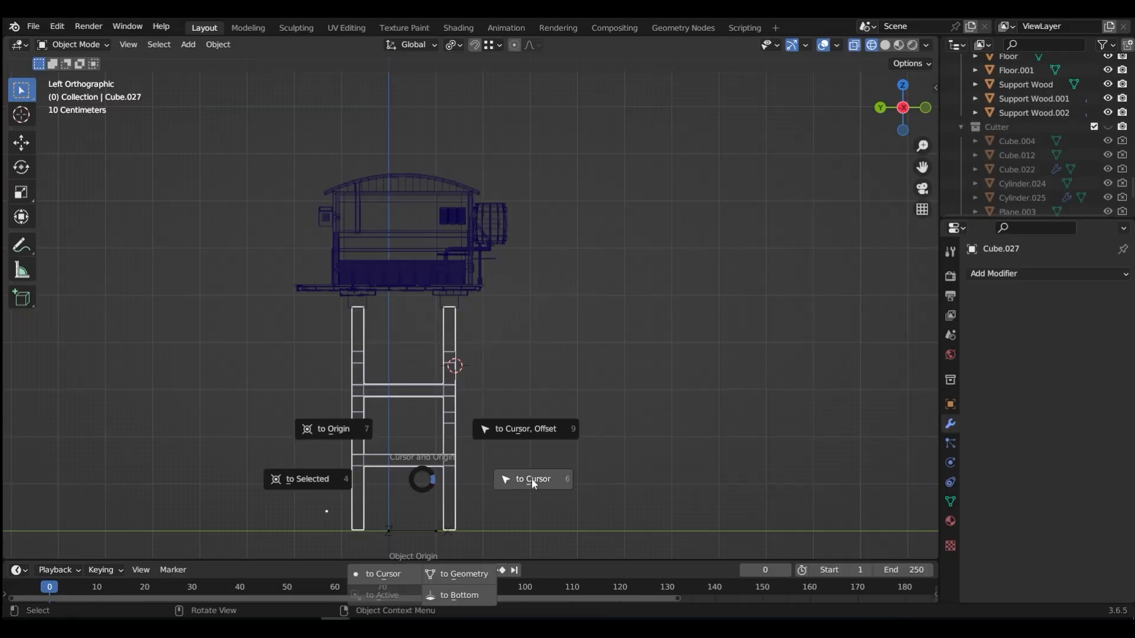
click(464, 574)
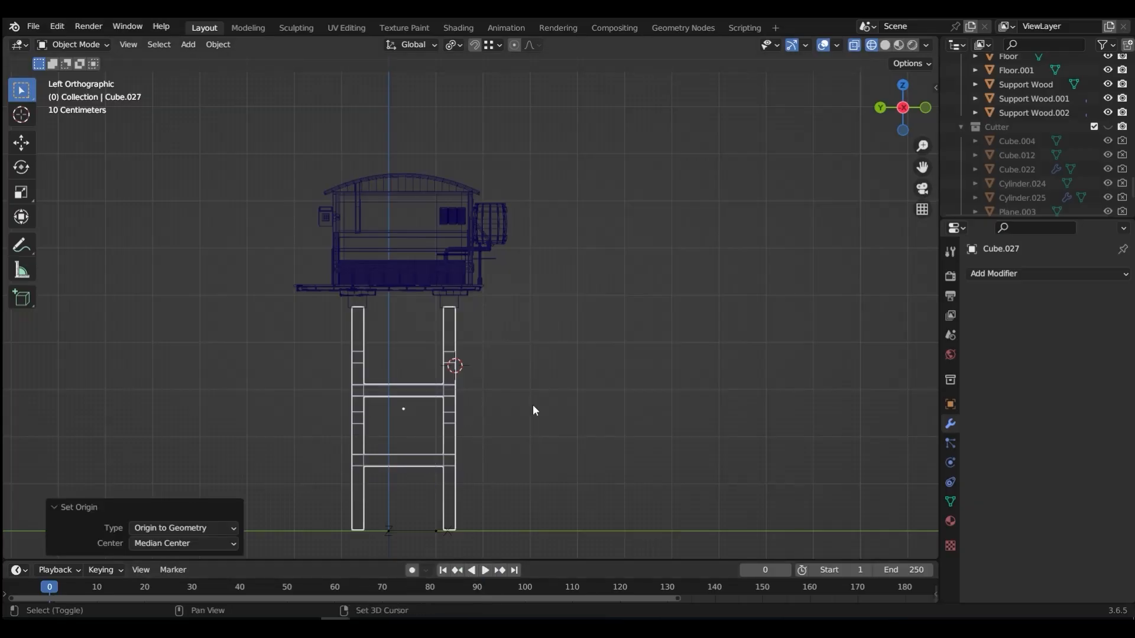
Thicken the platform's base beams by moving the lower vertices of both rows about 11.2 cm down along Z
key(shift+z)
mouse_move(533, 404)
middle_down()
mouse_move(502, 382)
mouse_move(406, 387)
mouse_move(464, 295)
mouse_move(486, 289)
mouse_move(469, 255)
middle_up()
scroll(469, 254, up, 3)
click(474, 240)
key(Tab)
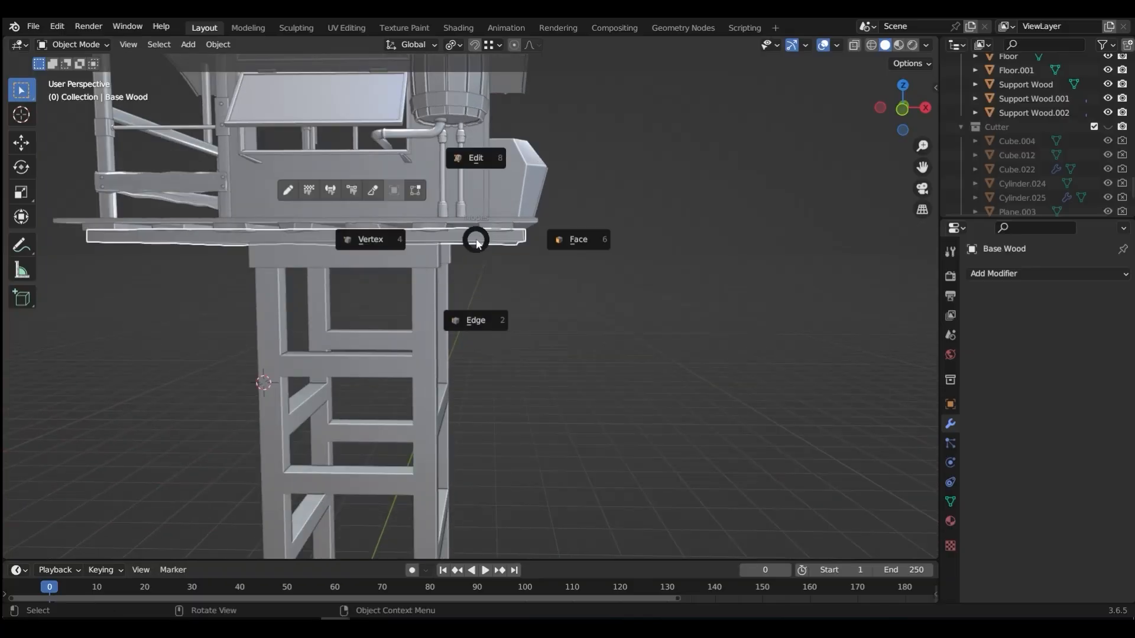
click(583, 239)
key(grave)
click(471, 242)
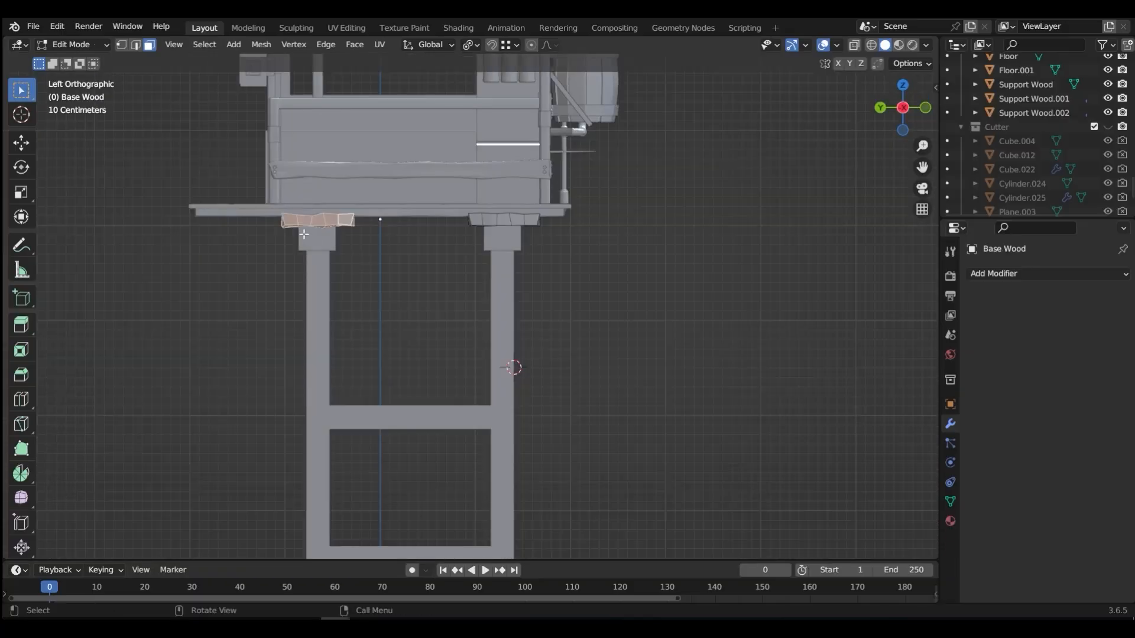
key(ctrl+Tab)
click(193, 231)
key(shift+z)
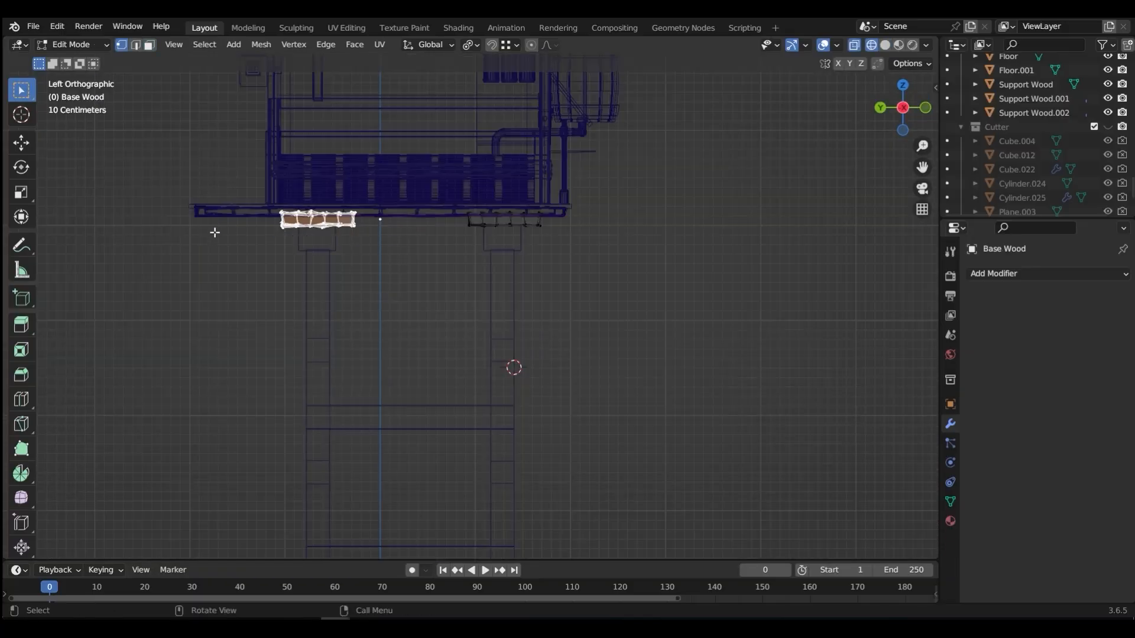
drag(257, 221, 559, 262)
key(g)
key(z)
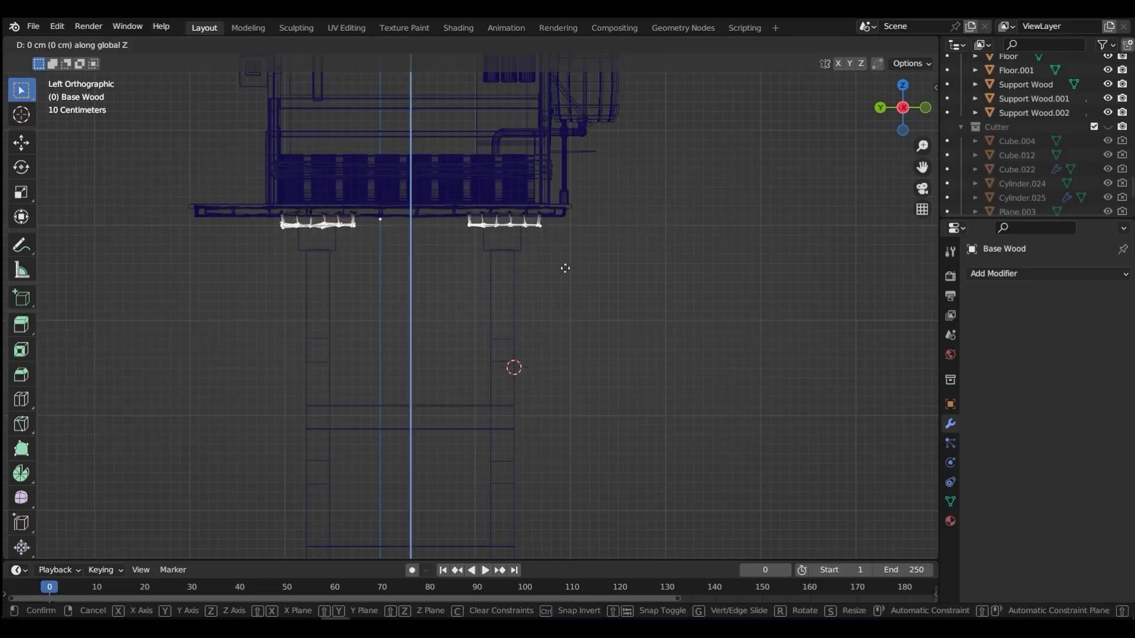
click(564, 279)
key(ctrl+Tab)
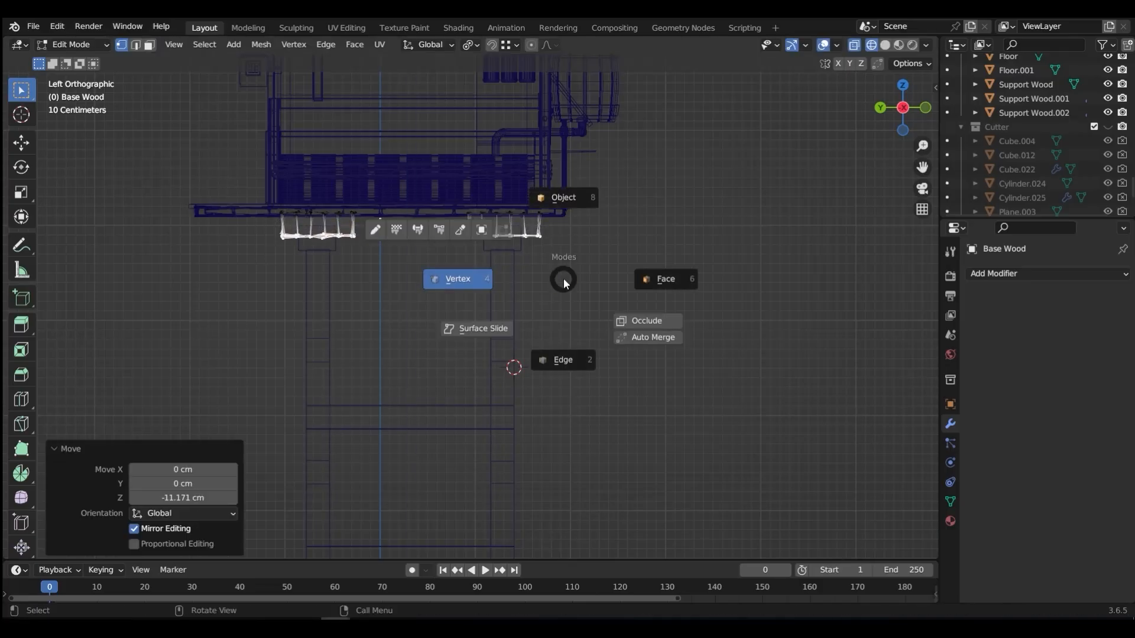
click(568, 201)
Raise the whole cabin with its platform and base beams about 11.8 cm along Z to clear the crossbeams
scroll(270, 213, down, 3)
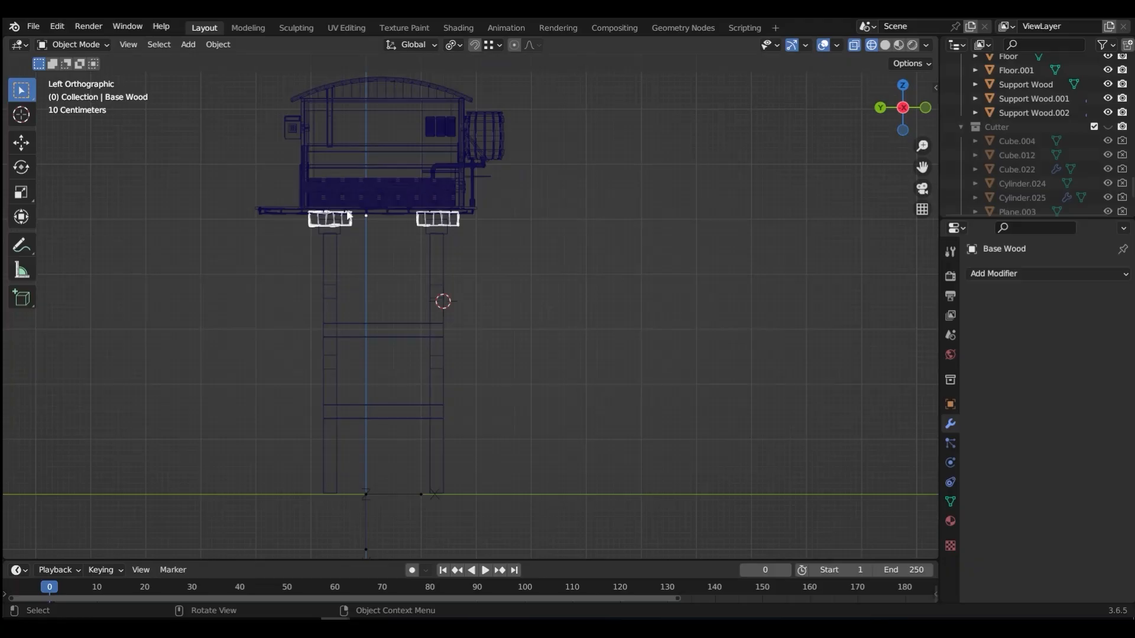
drag(237, 108, 514, 238)
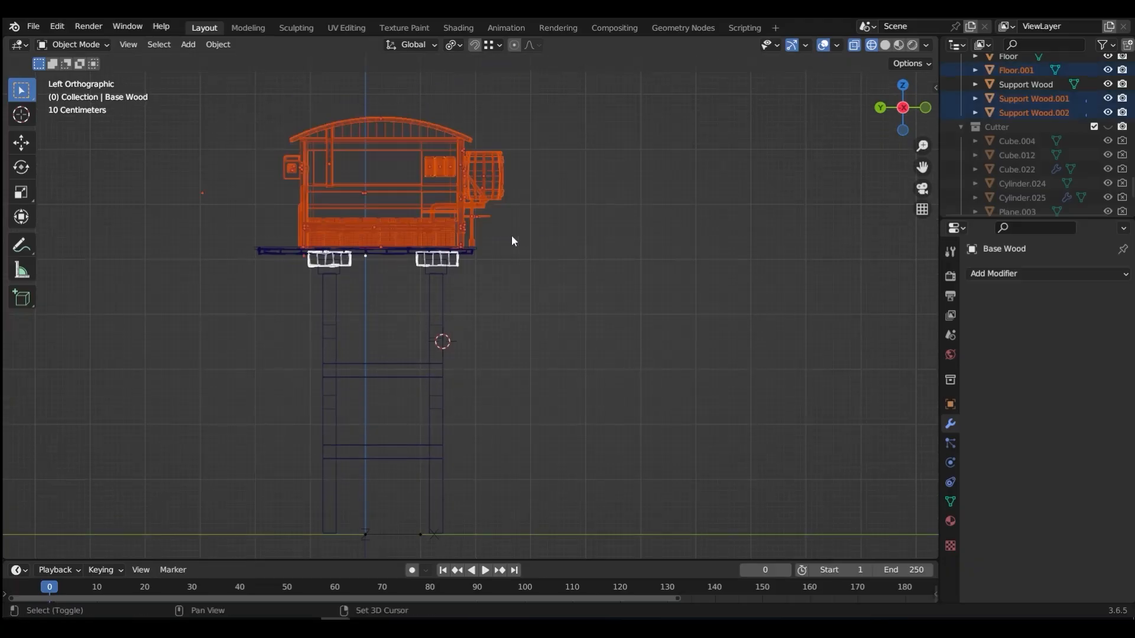
shift+drag(251, 235, 296, 273)
key(g)
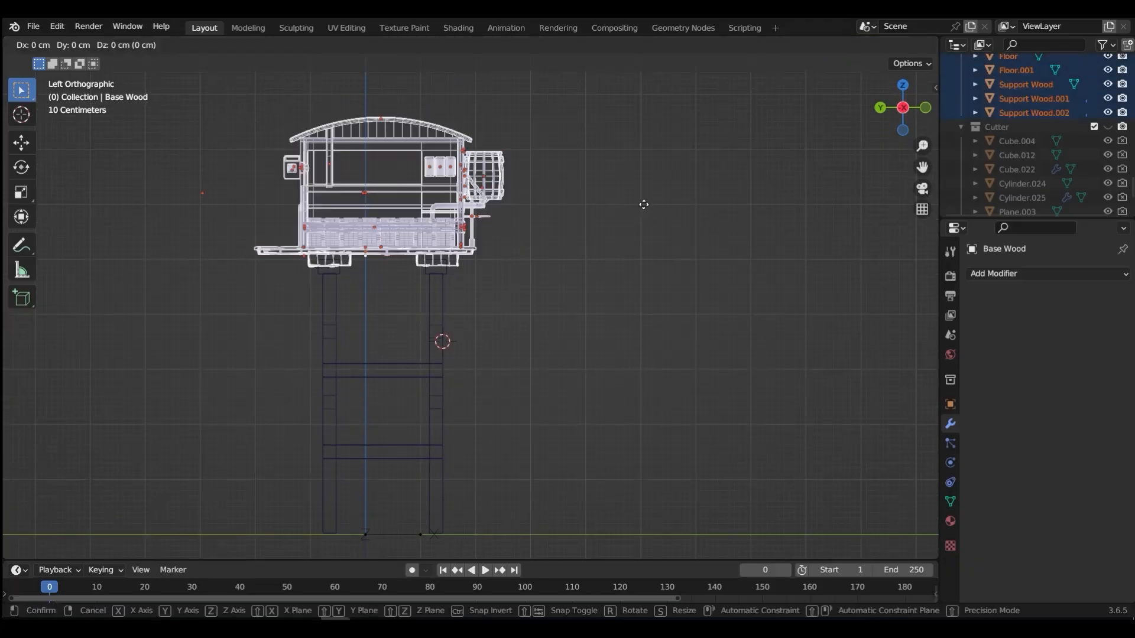
key(z)
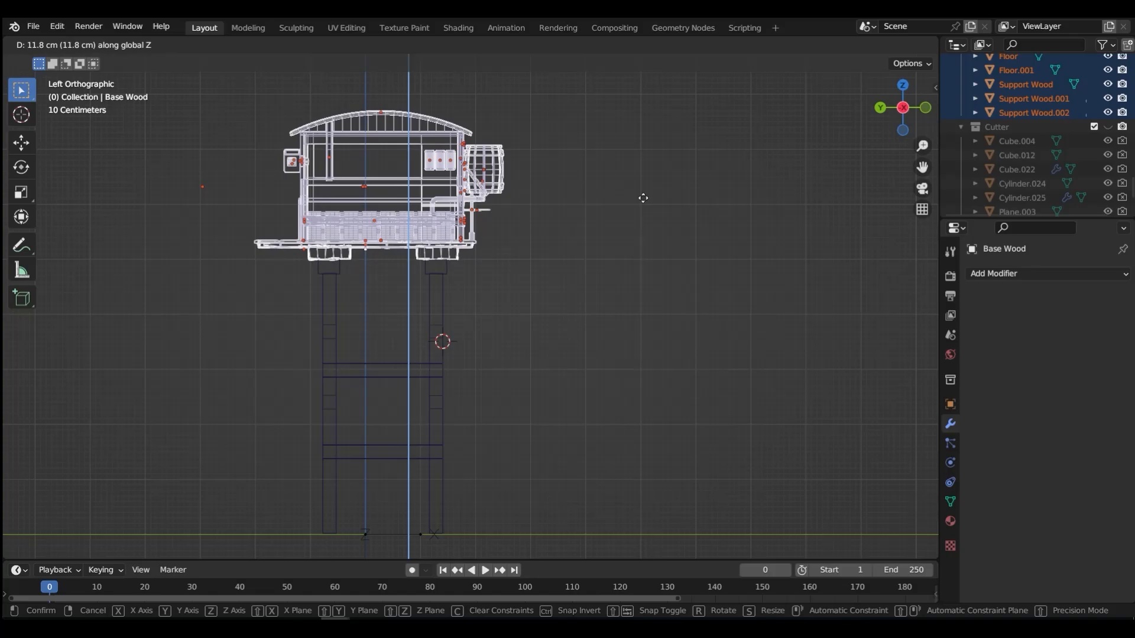
click(643, 198)
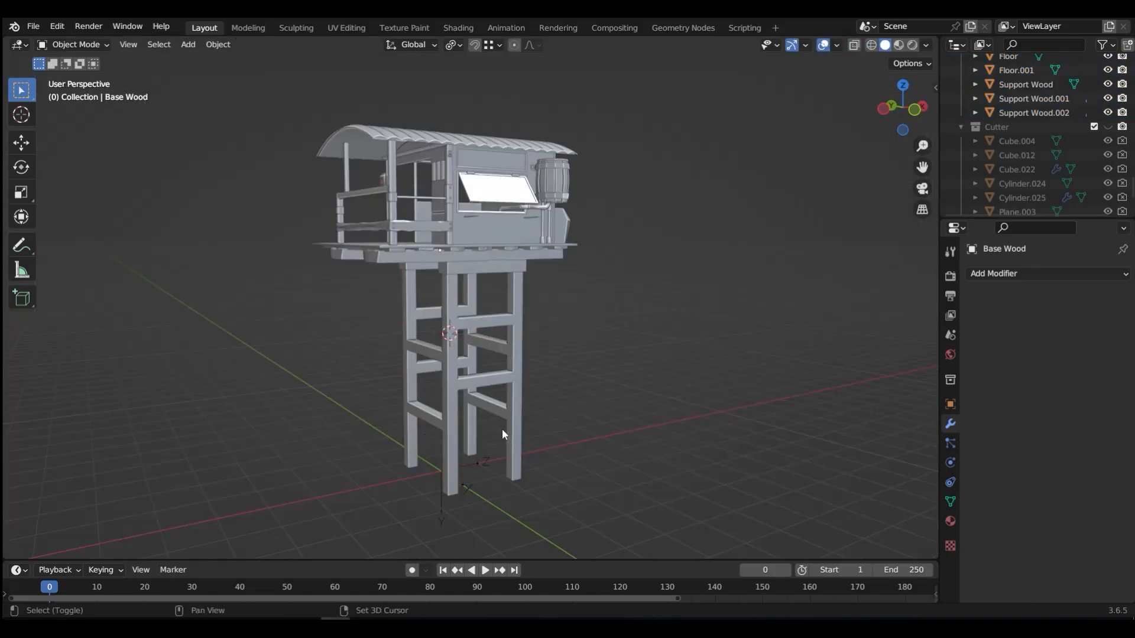
Add a 200 cm plane at the 3D cursor and move it about 333 cm along X, beside the leg frame
key(shift+a)
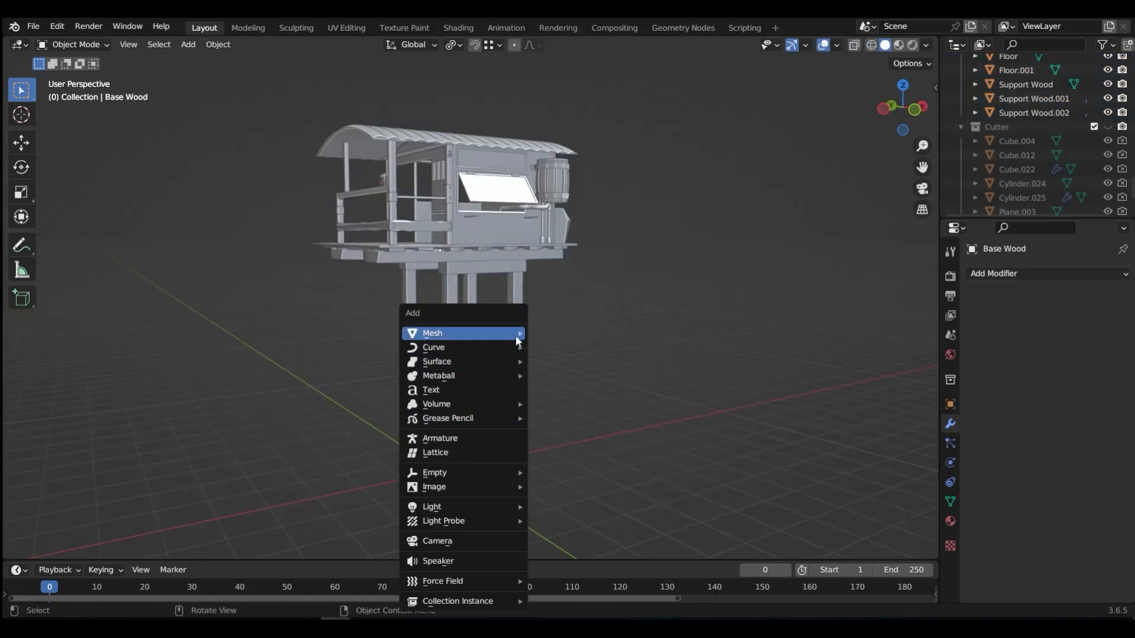
mouse_move(515, 335)
click(573, 38)
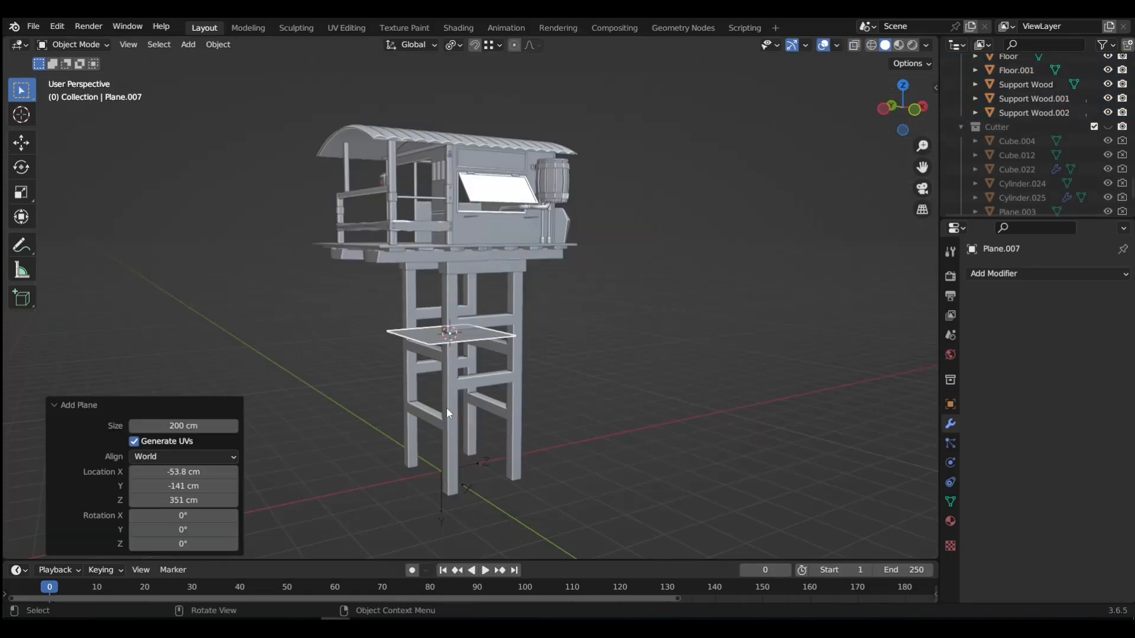
key(g)
key(x)
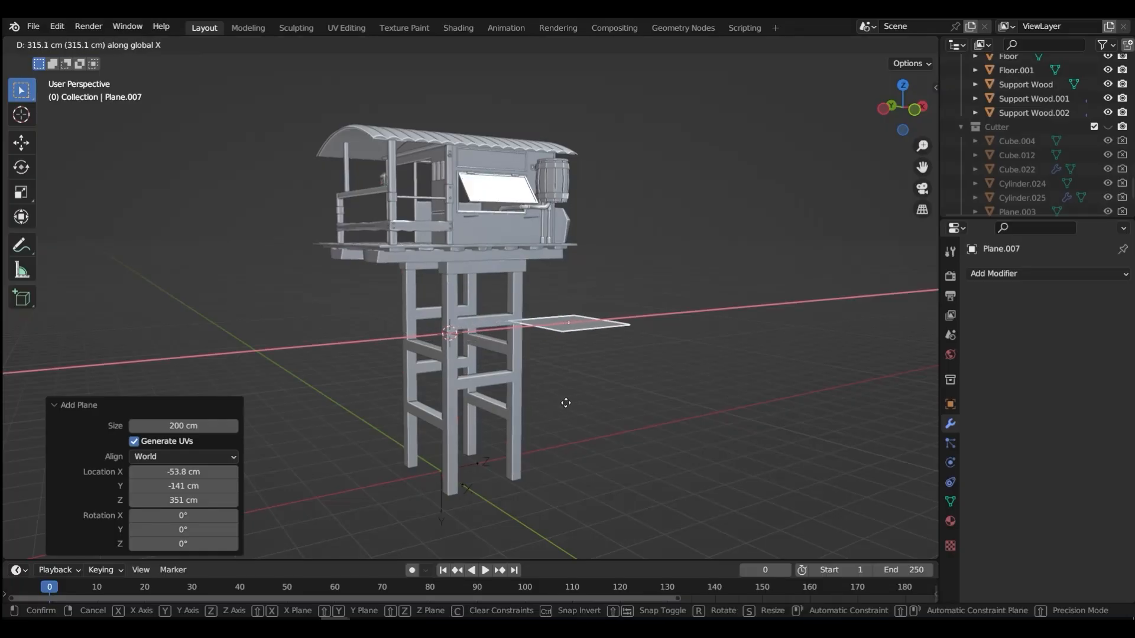
click(572, 378)
Lengthen the plane by about 2.034 along Y
middle_drag(572, 378, 501, 406)
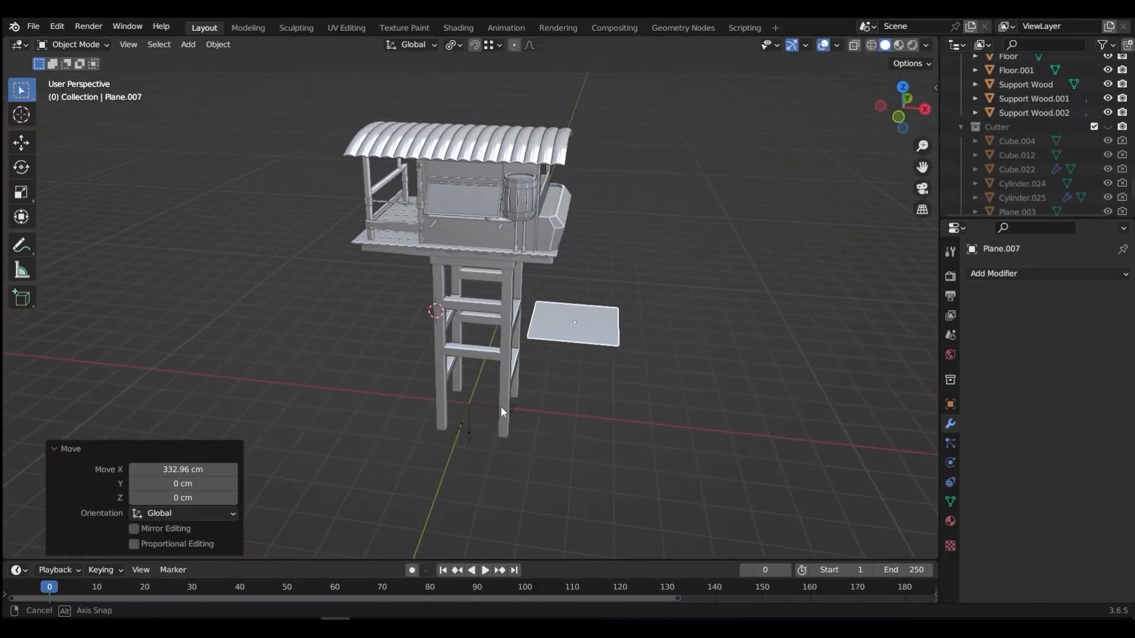
key(s)
key(y)
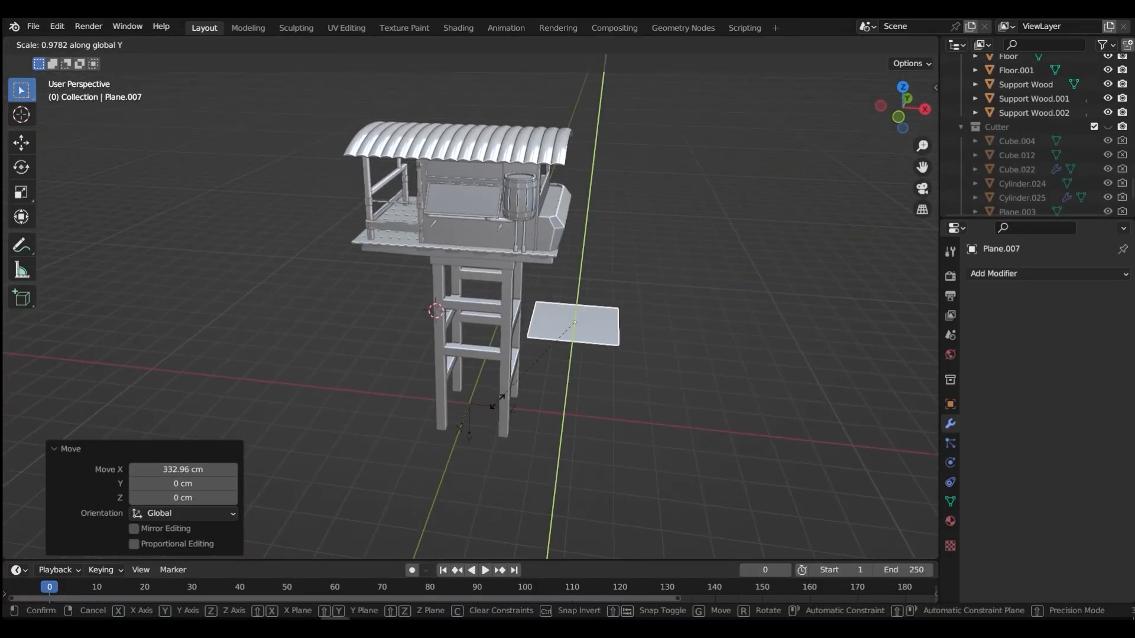
click(464, 528)
Narrow the plane by moving its outer edge about 81 cm along negative X in edge editing
key(ctrl+Tab)
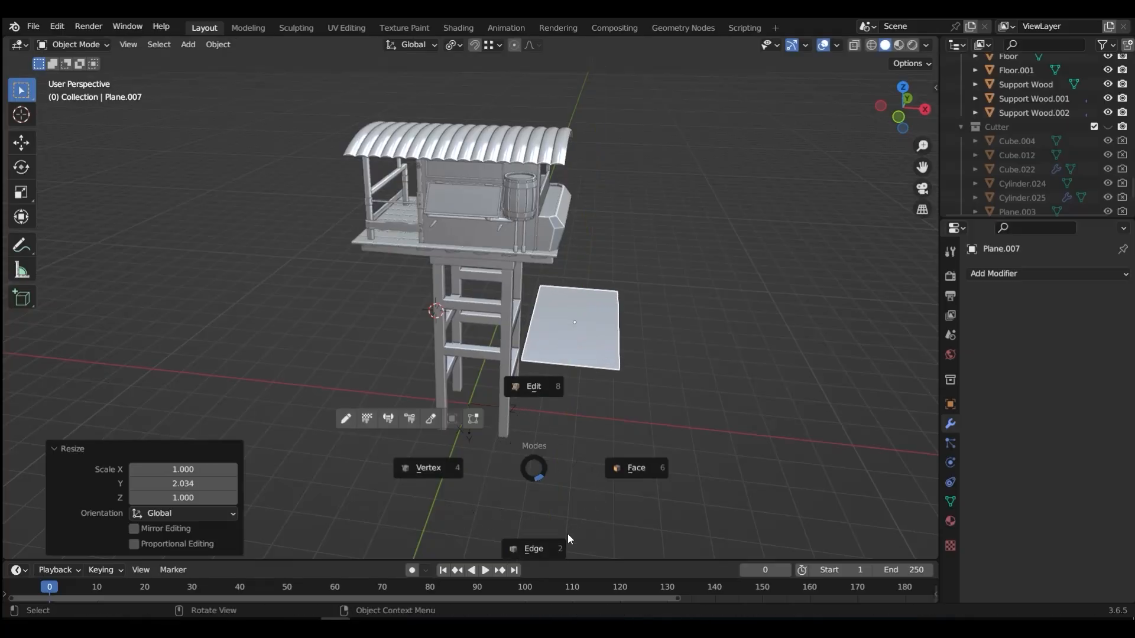
click(523, 549)
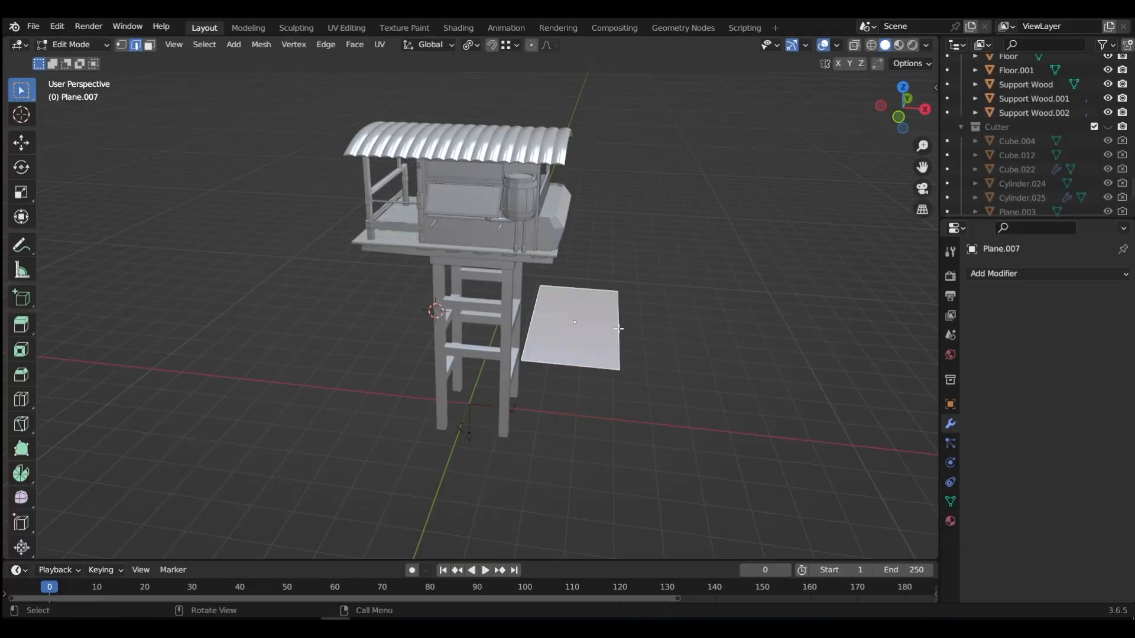
key(g)
key(x)
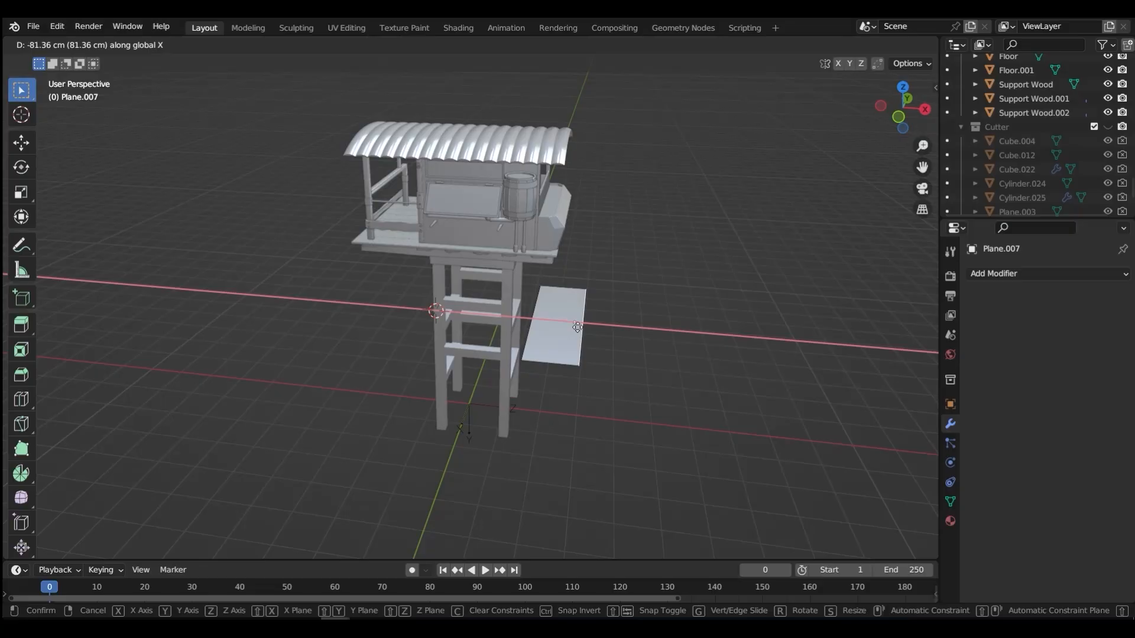
click(536, 327)
Widen the plane toward the leg frame by moving its inner edge along negative X
click(526, 326)
key(g)
key(x)
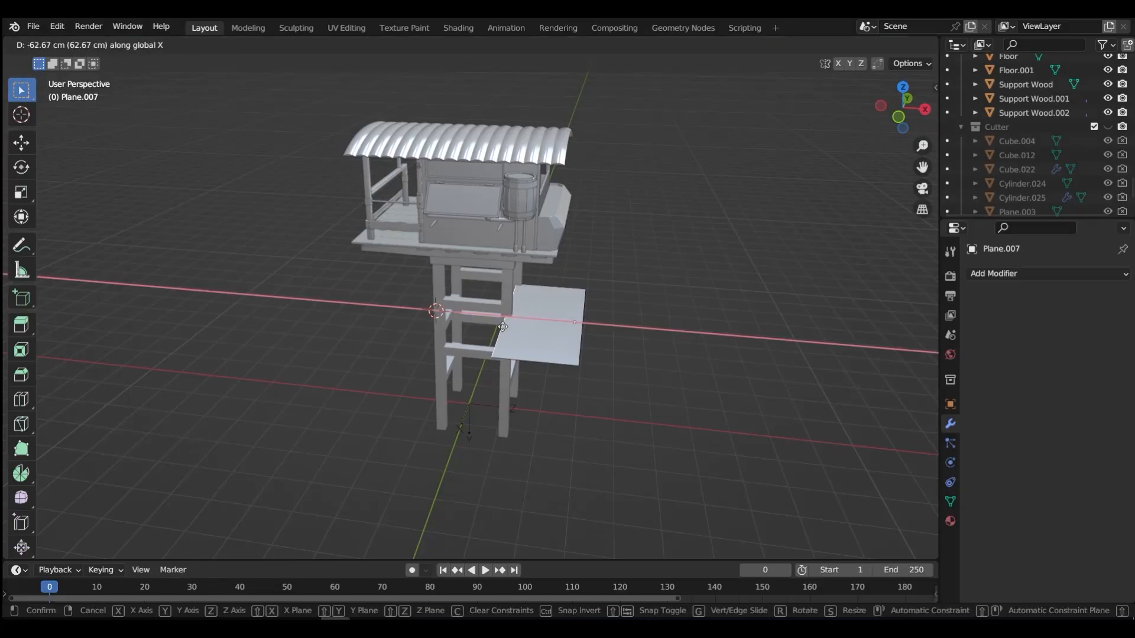
click(509, 326)
Shorten the plane by moving its negative-Y end edge inward along Y
middle_drag(510, 326, 418, 344)
click(432, 343)
key(g)
key(y)
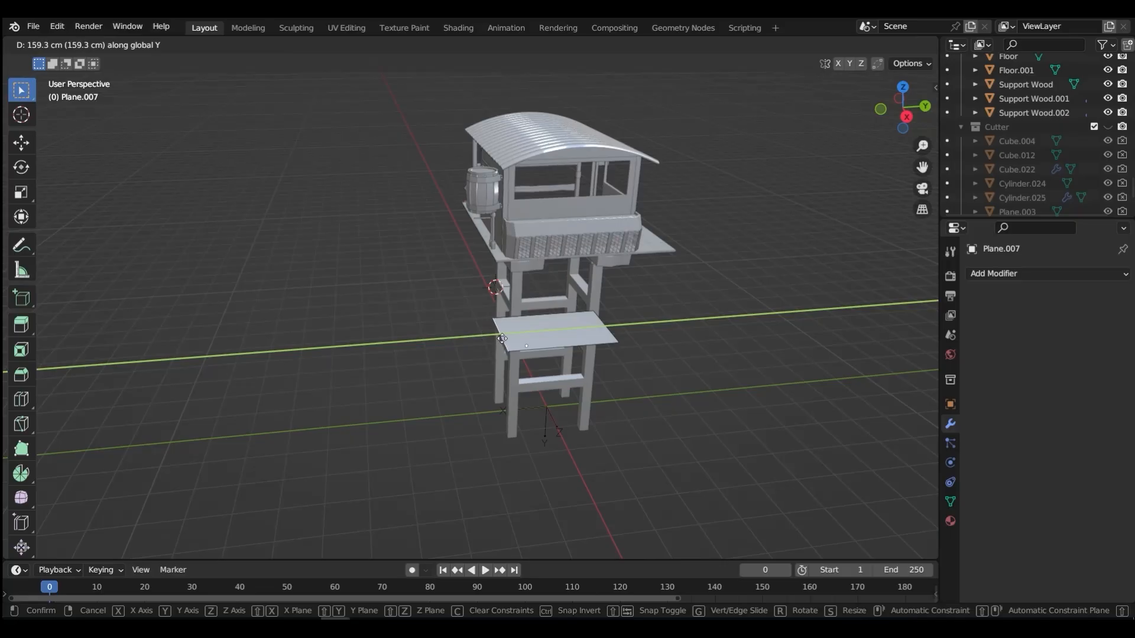
click(494, 339)
Extend the plane's positive-Y end edge outward about 136 cm along Y
middle_drag(494, 338, 456, 339)
click(622, 338)
key(g)
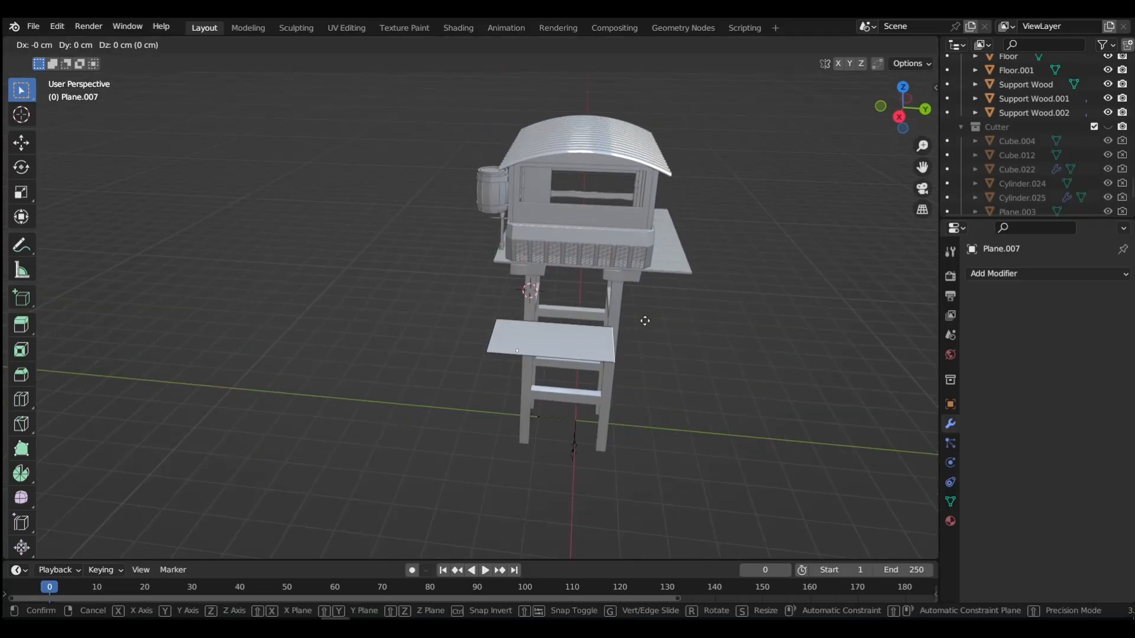
key(y)
click(690, 277)
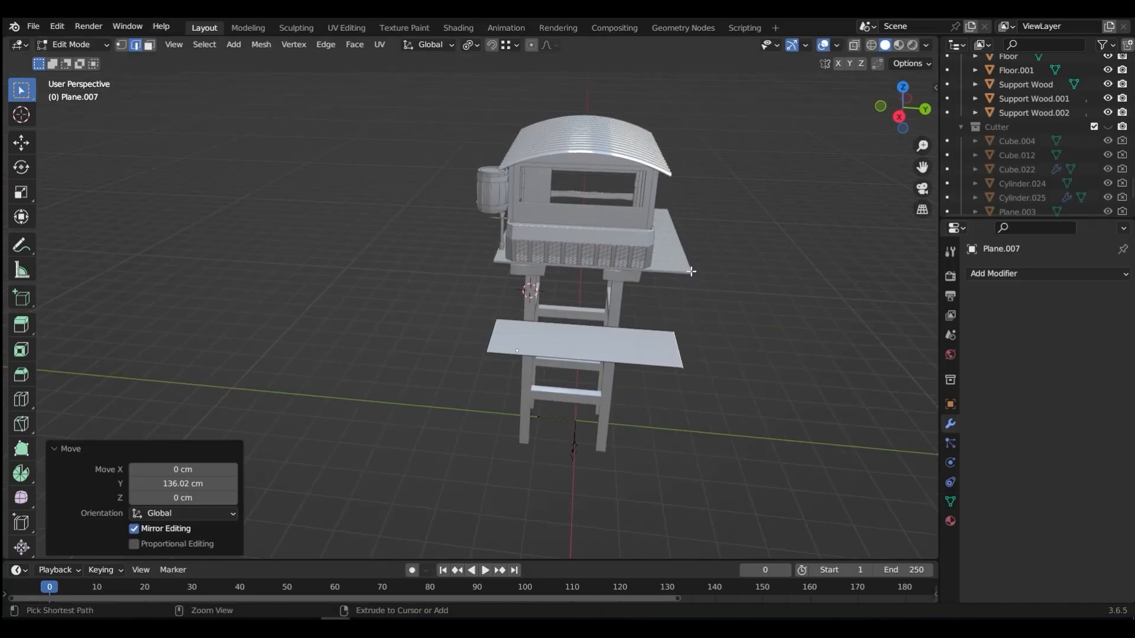
Move the plane's negative-Y end edge outward about 17.8 cm along negative Y
middle_drag(690, 313, 449, 361)
click(490, 345)
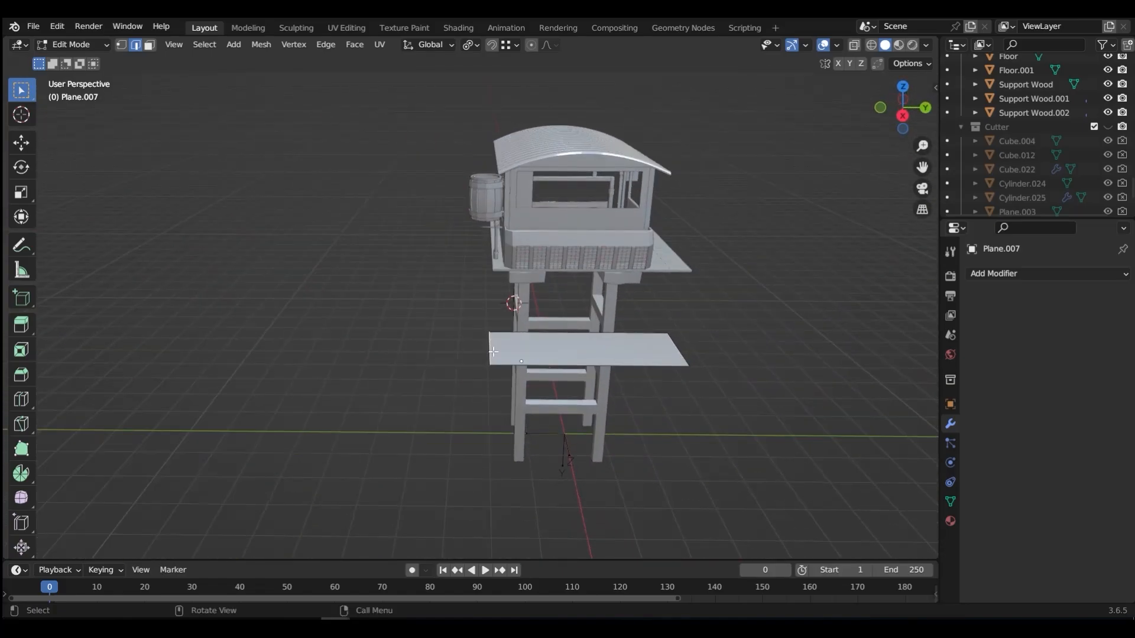
key(g)
key(y)
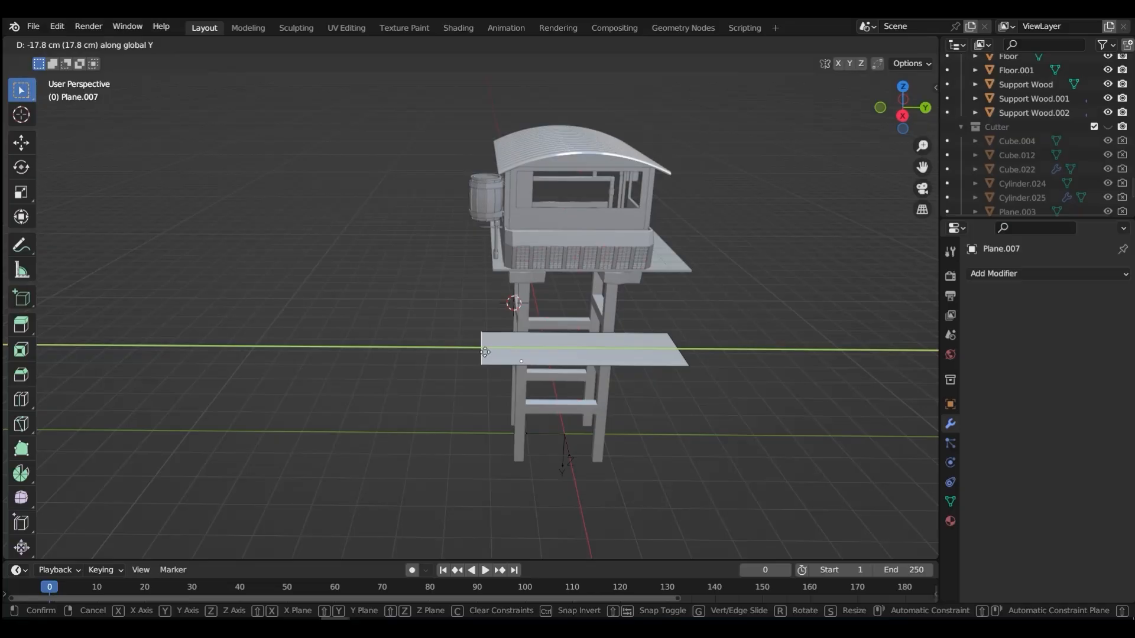
click(484, 353)
Return to object editing, apply the plane's scale and set its origin to its geometry
middle_drag(485, 353, 633, 345)
key(Tab)
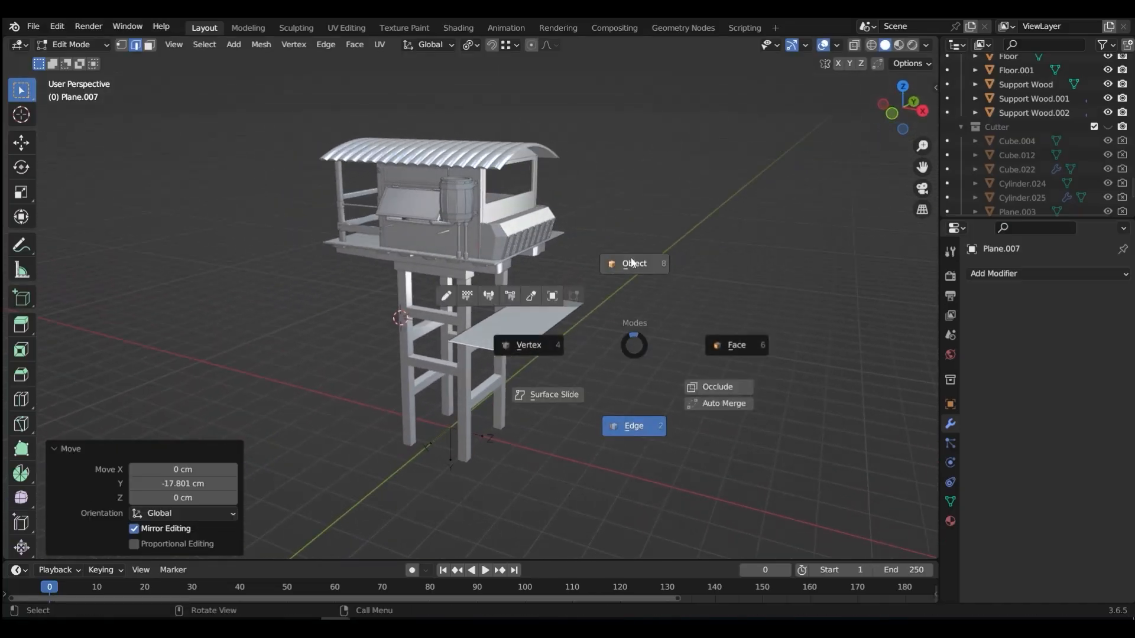
click(631, 263)
key(ctrl+a)
click(533, 316)
key(shift+s)
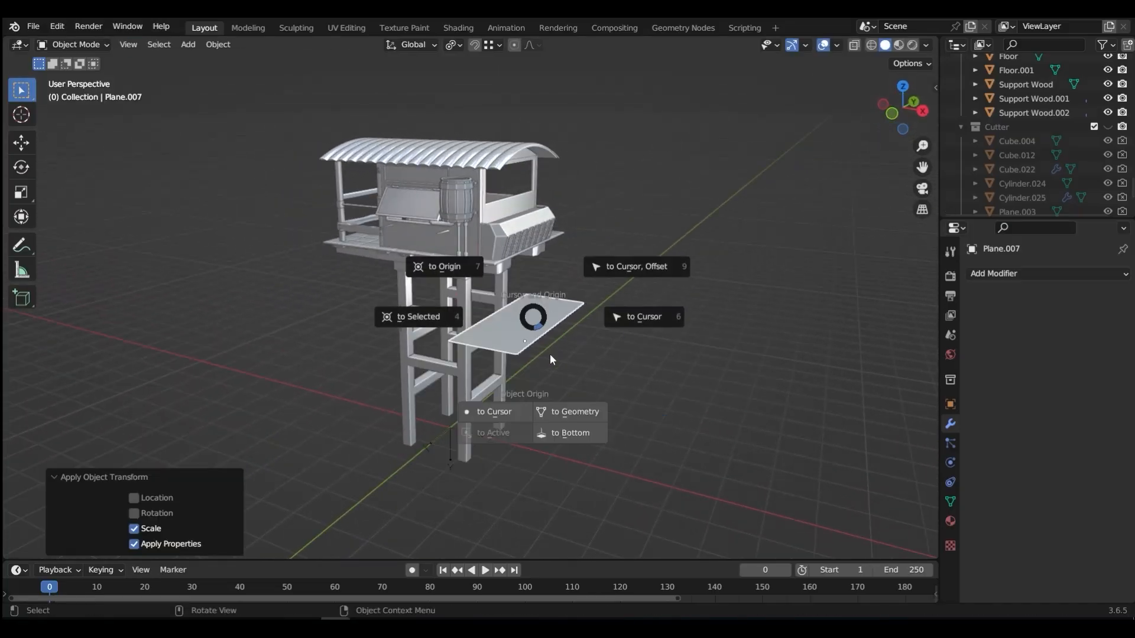
click(561, 414)
Duplicate the cabin floor's Support Wood planks and move the copy about 170 cm down along Z
middle_drag(586, 401, 555, 353)
click(477, 257)
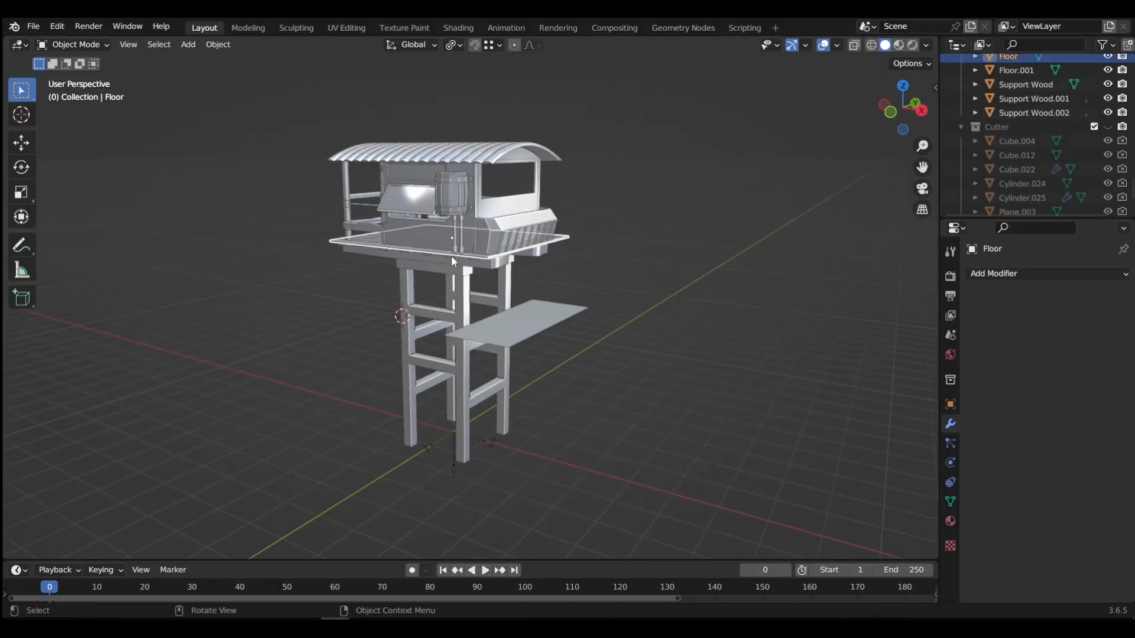
click(451, 257)
middle_drag(452, 256, 476, 263)
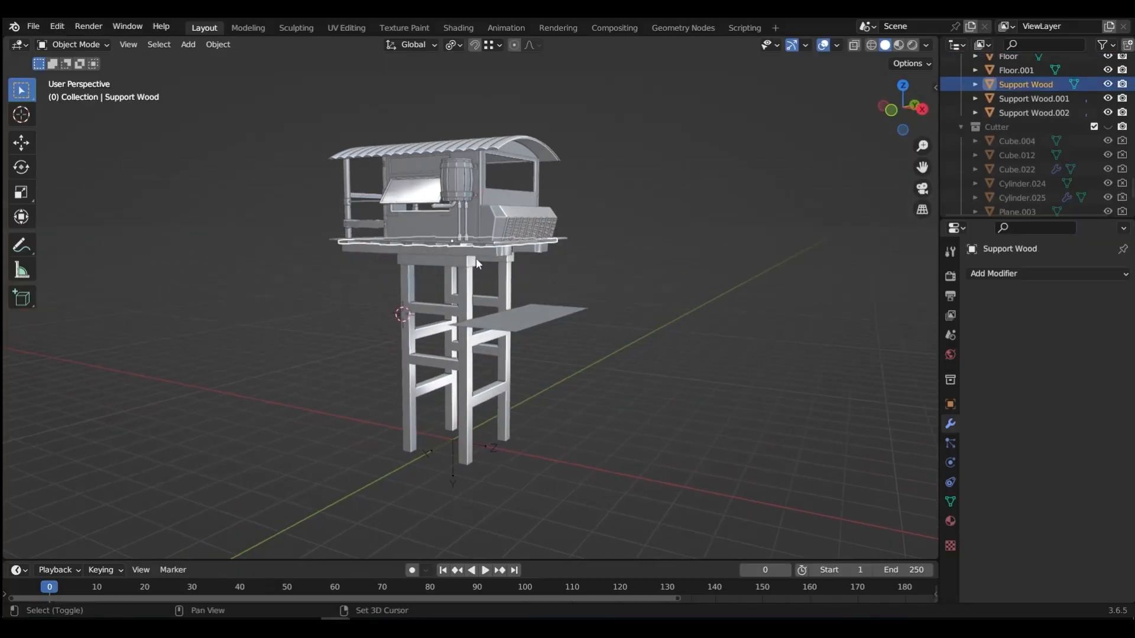
key(shift+d)
key(z)
click(474, 326)
Isolate the copied planks together with the flat plane in local view
middle_drag(474, 327, 510, 351)
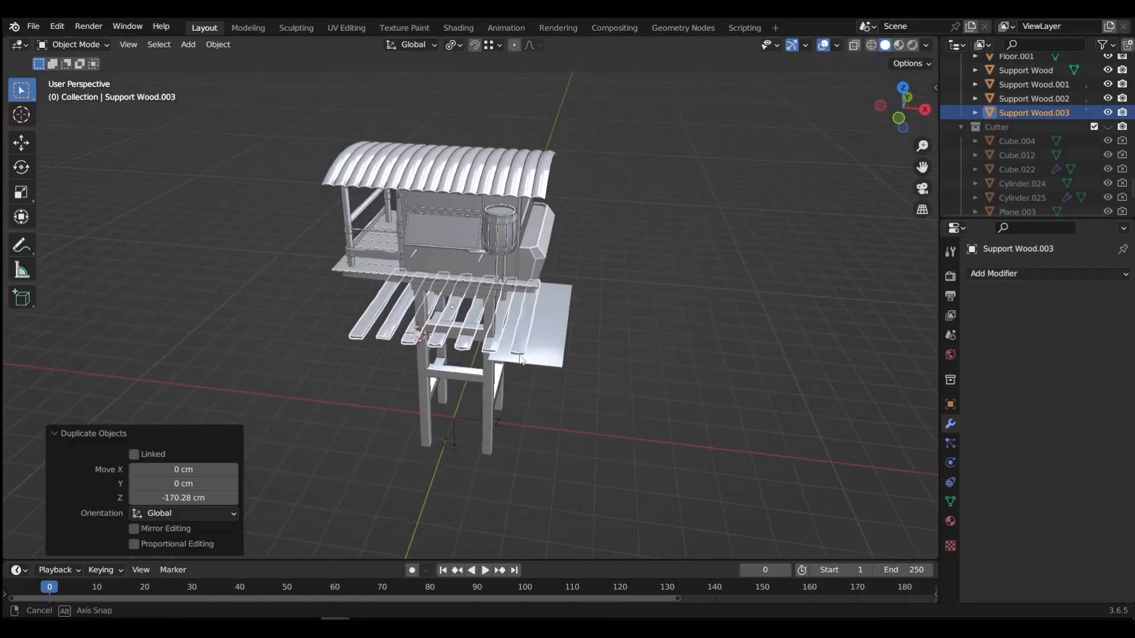
shift+click(537, 350)
key(KP_Divide)
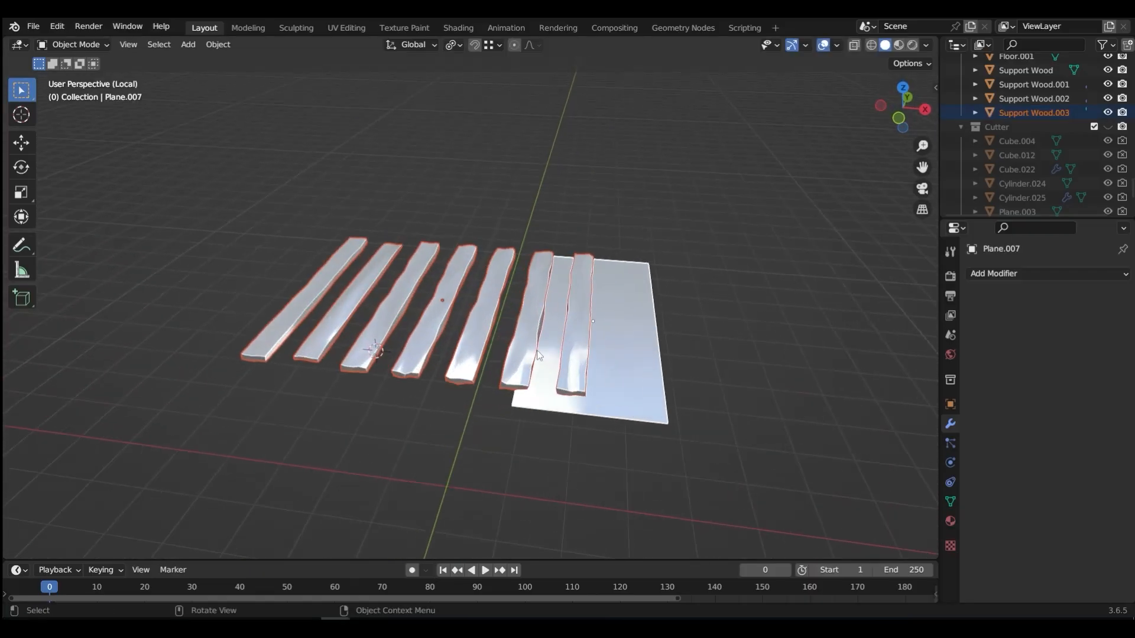
Delete the faces of the three planks farthest from the plane, keeping four planks
shift+click(445, 303)
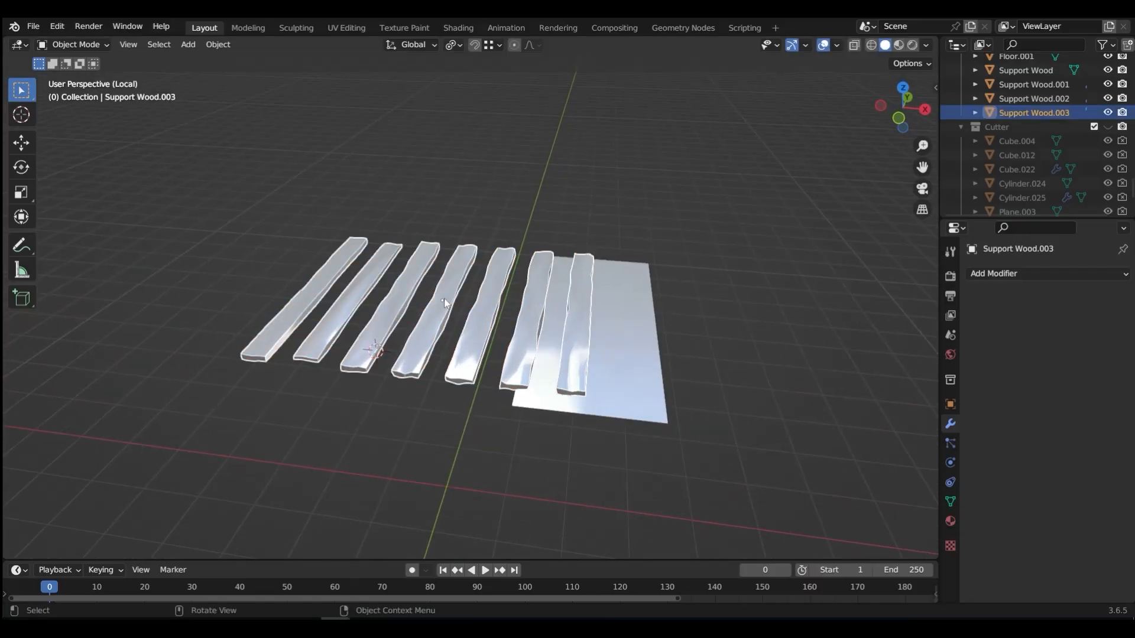
key(Tab)
click(541, 305)
middle_drag(368, 275, 361, 290)
key(l)
key(x)
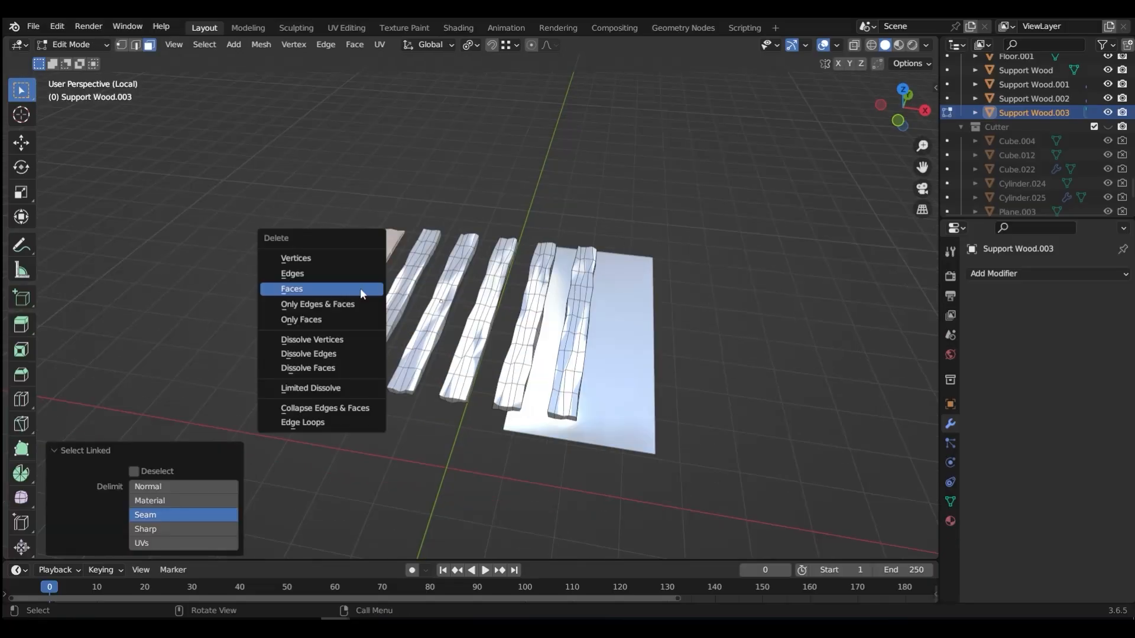
key(Escape)
key(x)
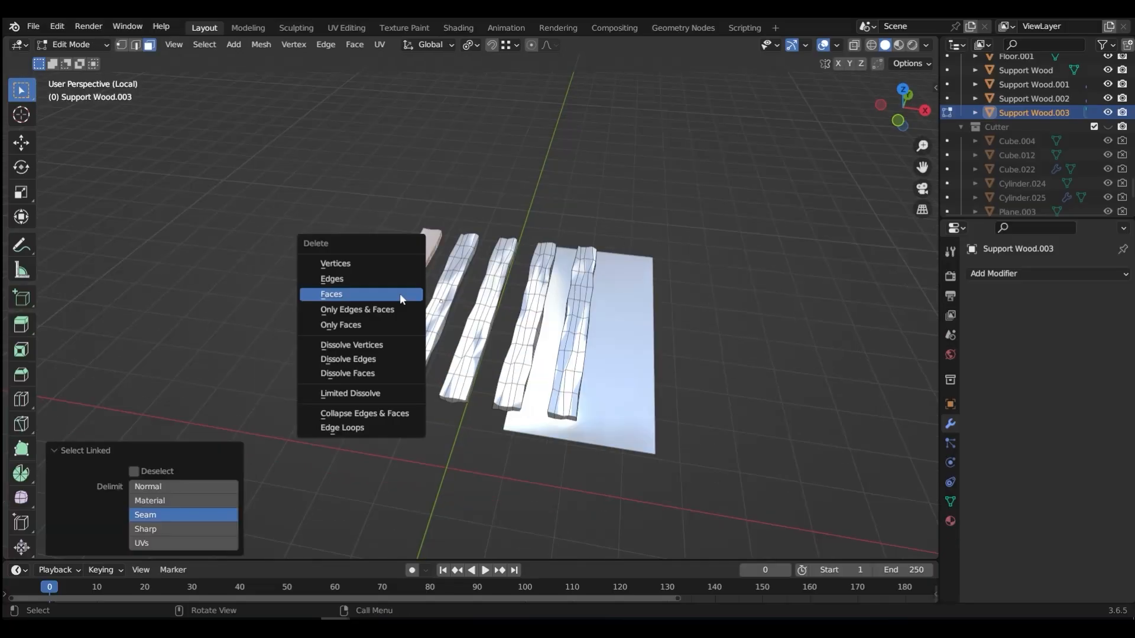
click(399, 294)
middle_drag(419, 250, 451, 221)
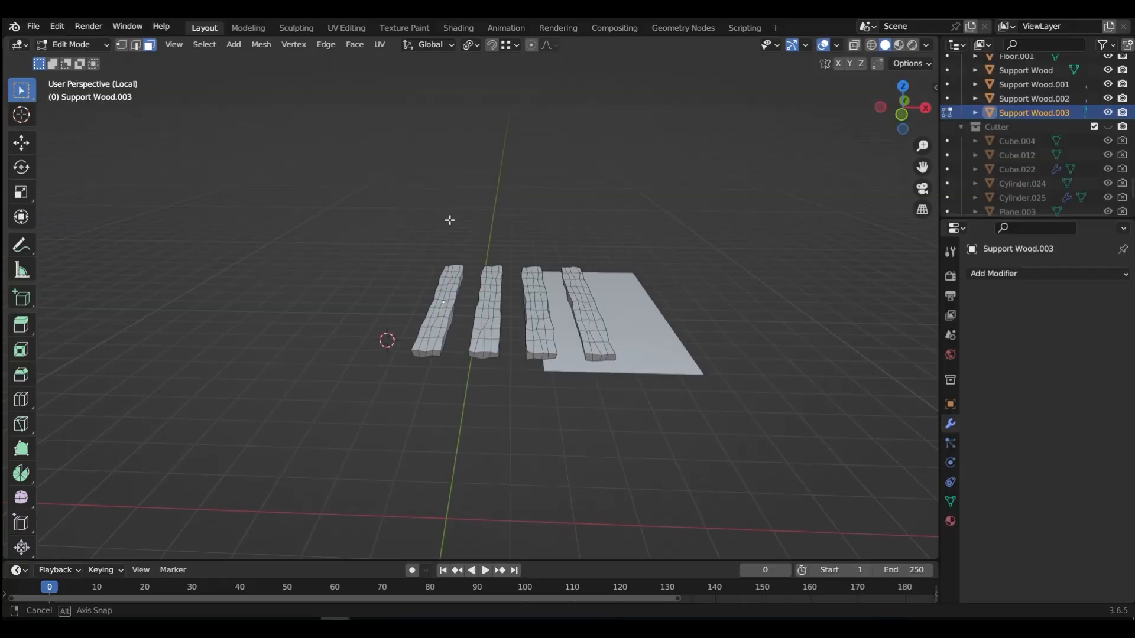
Select all four planks in wireframe and widen each by 1.182 along X about its own centre
drag(385, 188, 633, 406)
key(shift+z)
drag(347, 208, 671, 455)
key(s)
key(x)
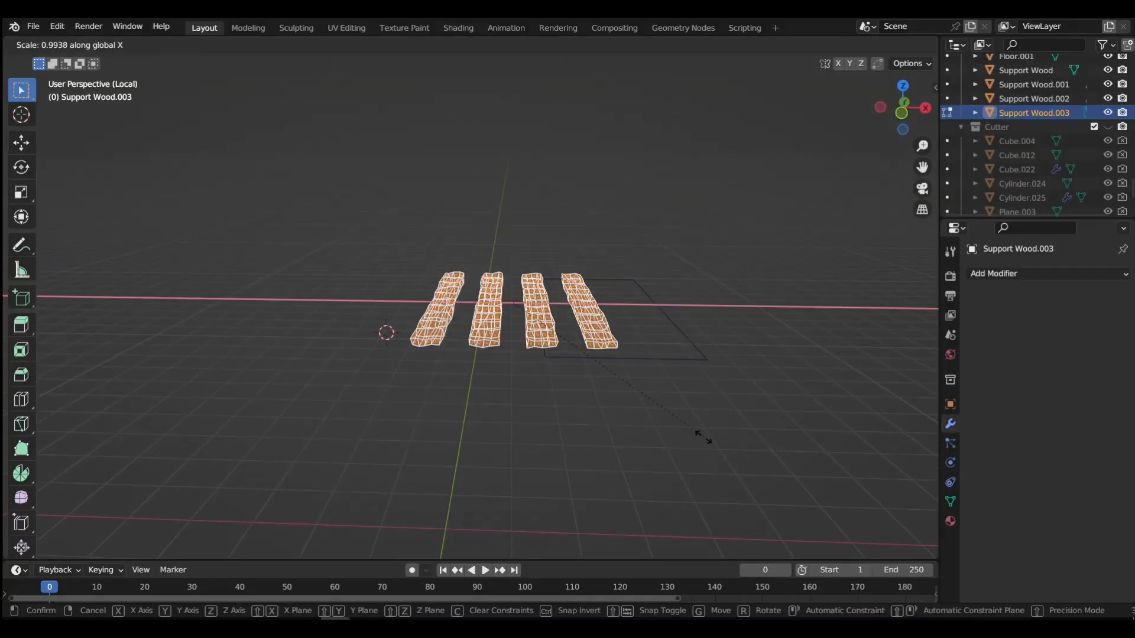
click(720, 451)
Set the transform pivot to Median Point and scale the four planks together to 0.646 along X
click(470, 44)
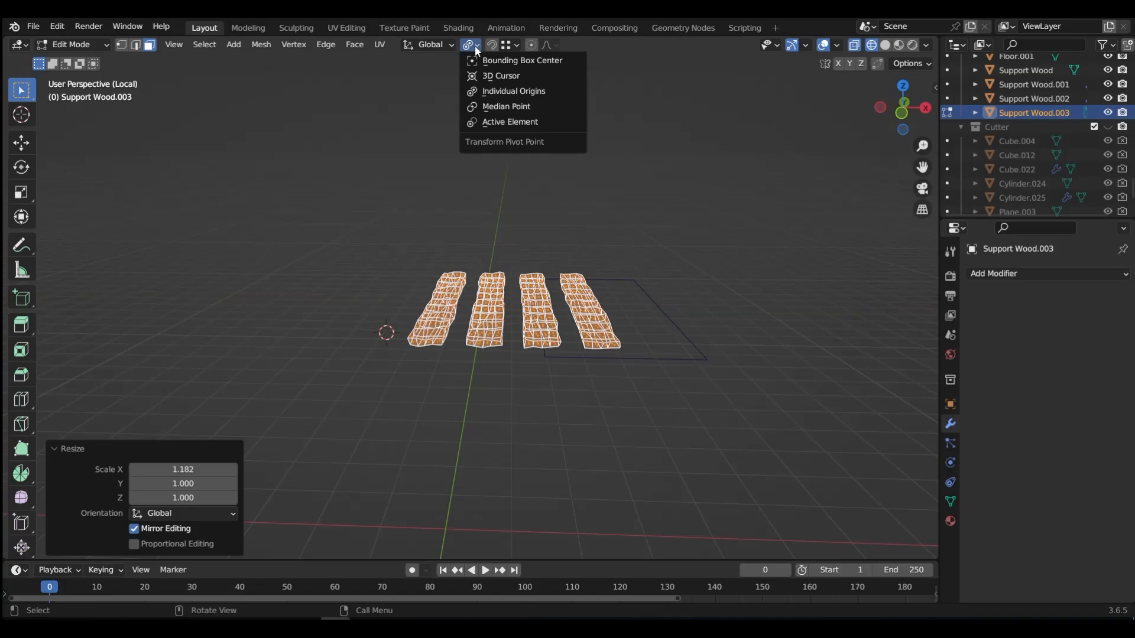
click(484, 106)
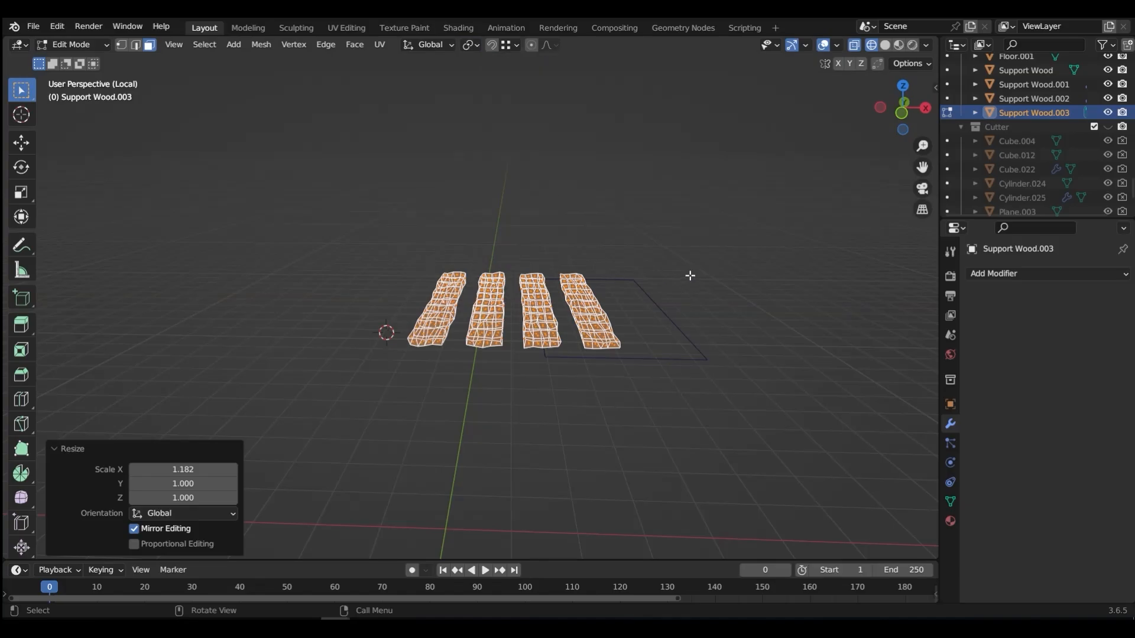
key(x)
key(Escape)
key(s)
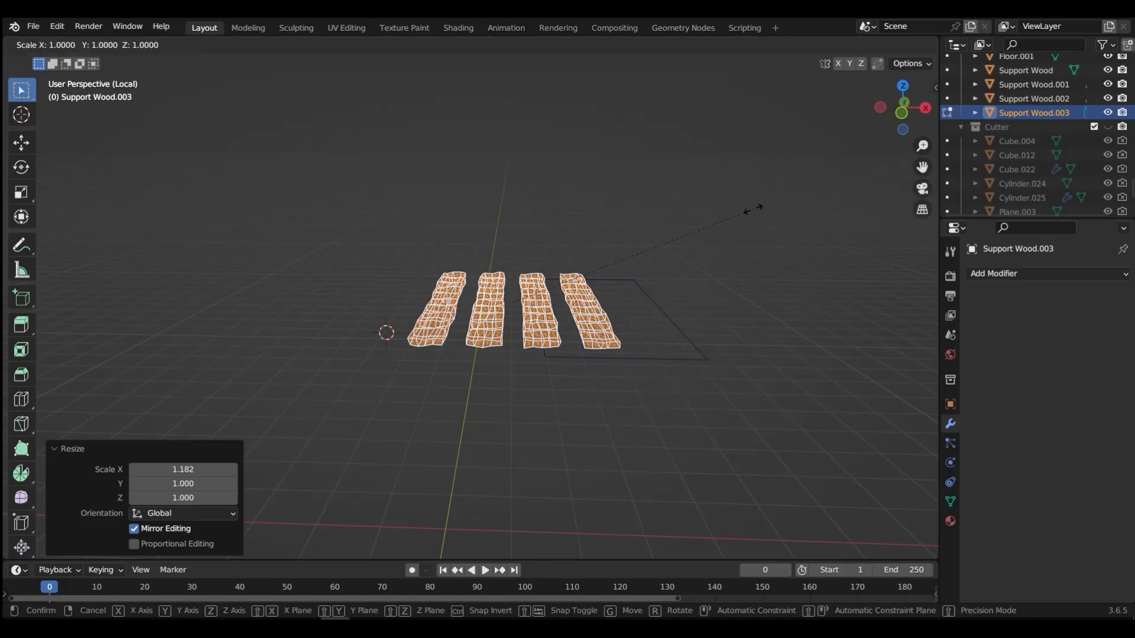
key(x)
click(659, 241)
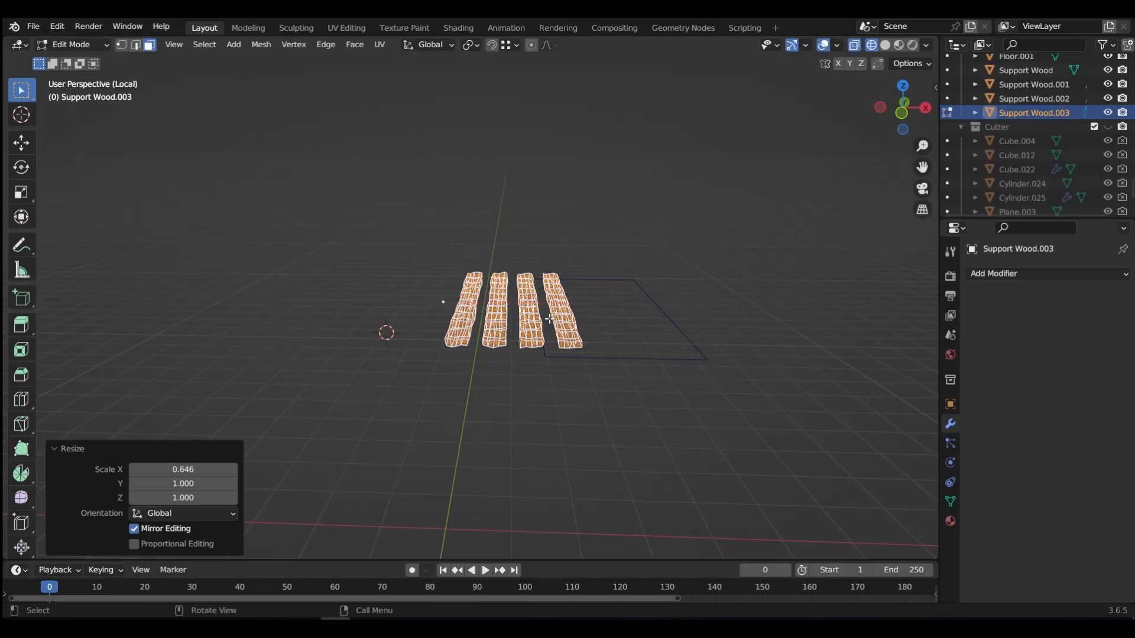
Move the four planks about 112.6 cm along X, over the plane
key(g)
key(x)
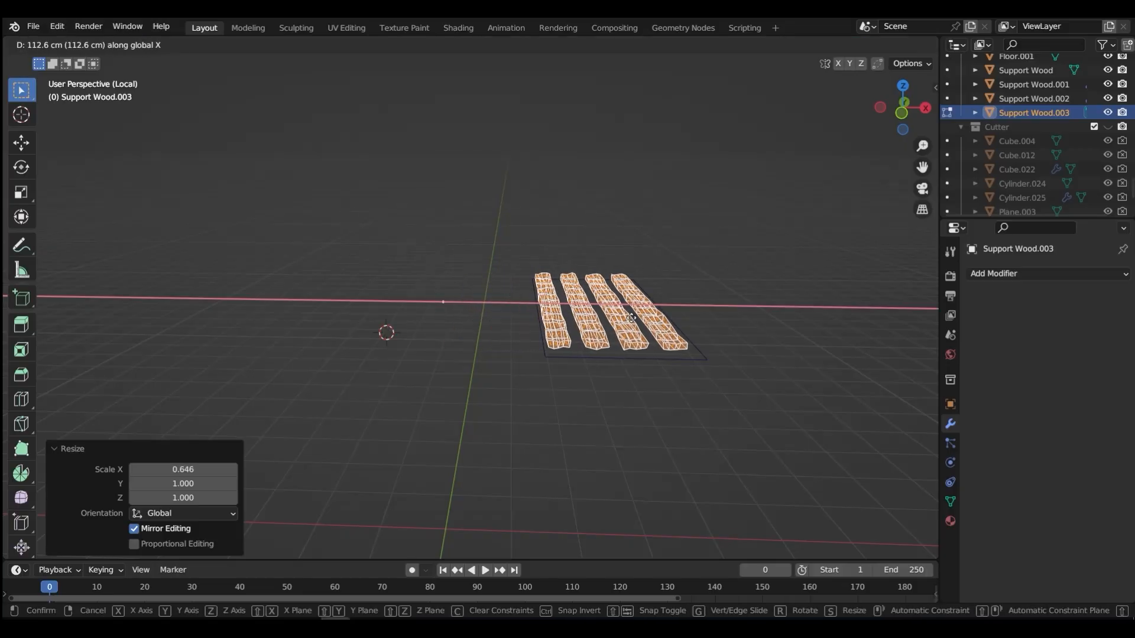
click(632, 318)
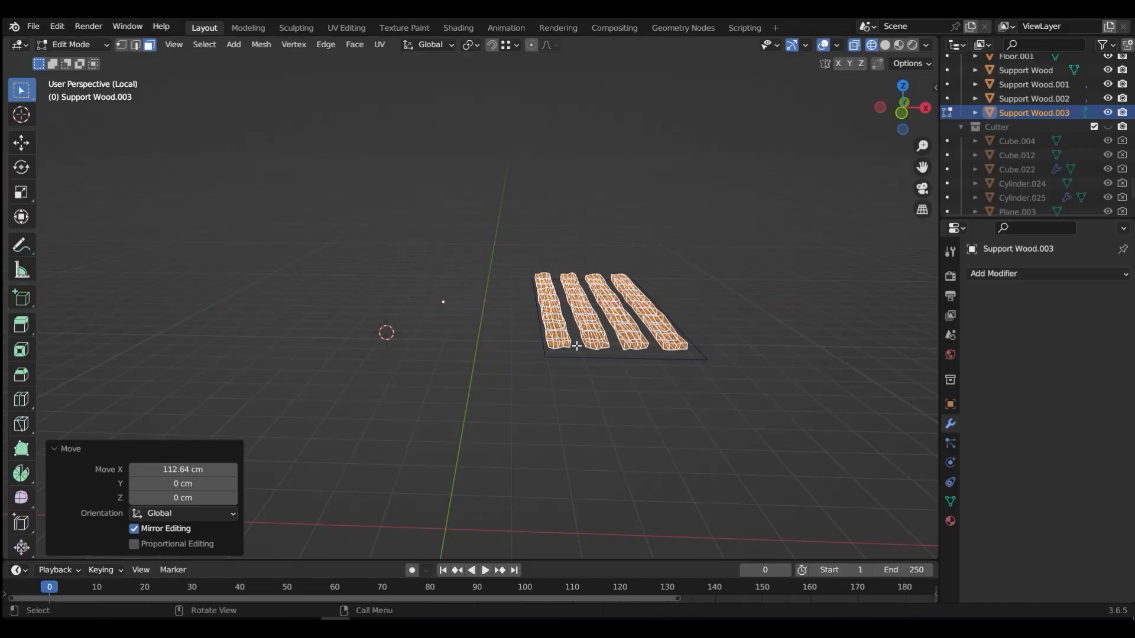
In top view, move the plank nearest the legs about 16.6 cm along X against its neighbour
key(grave)
click(596, 291)
drag(505, 134, 562, 470)
key(g)
key(x)
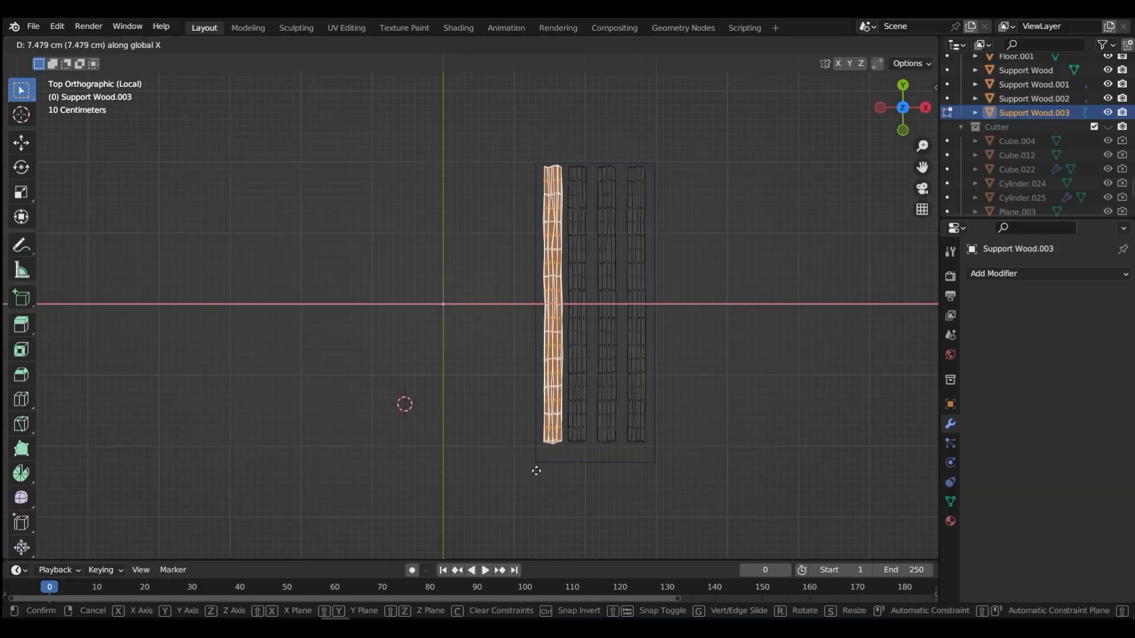
click(540, 471)
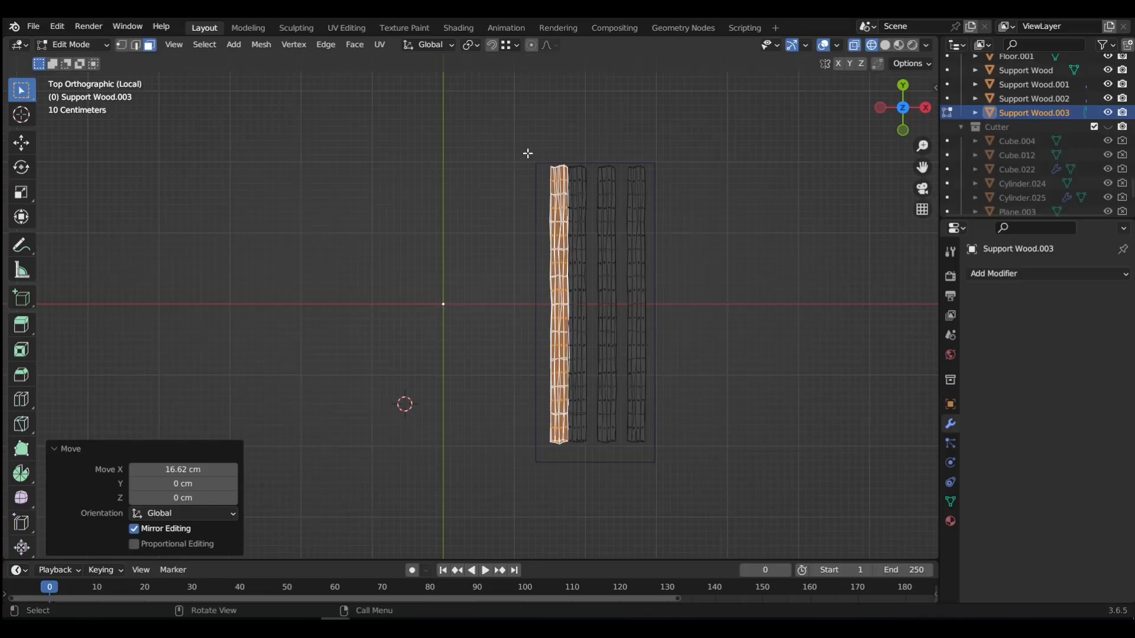
Close the remaining gaps by moving the two innermost planks along X, and the three innermost about 18 cm along X
drag(494, 136, 590, 536)
key(x)
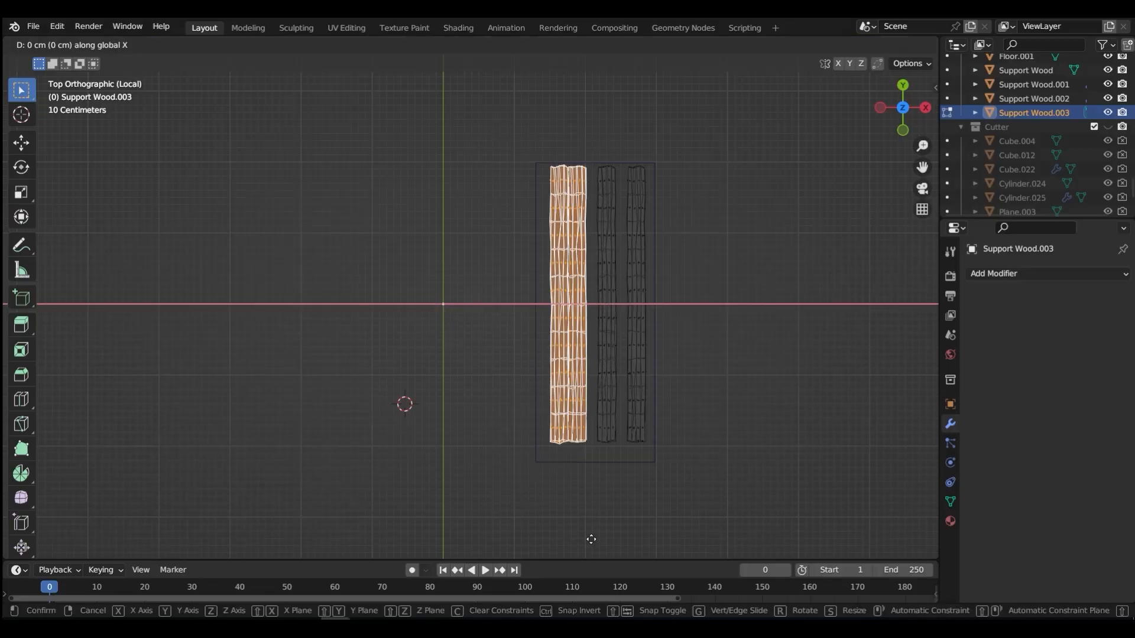
click(600, 540)
drag(552, 143, 616, 463)
key(g)
key(x)
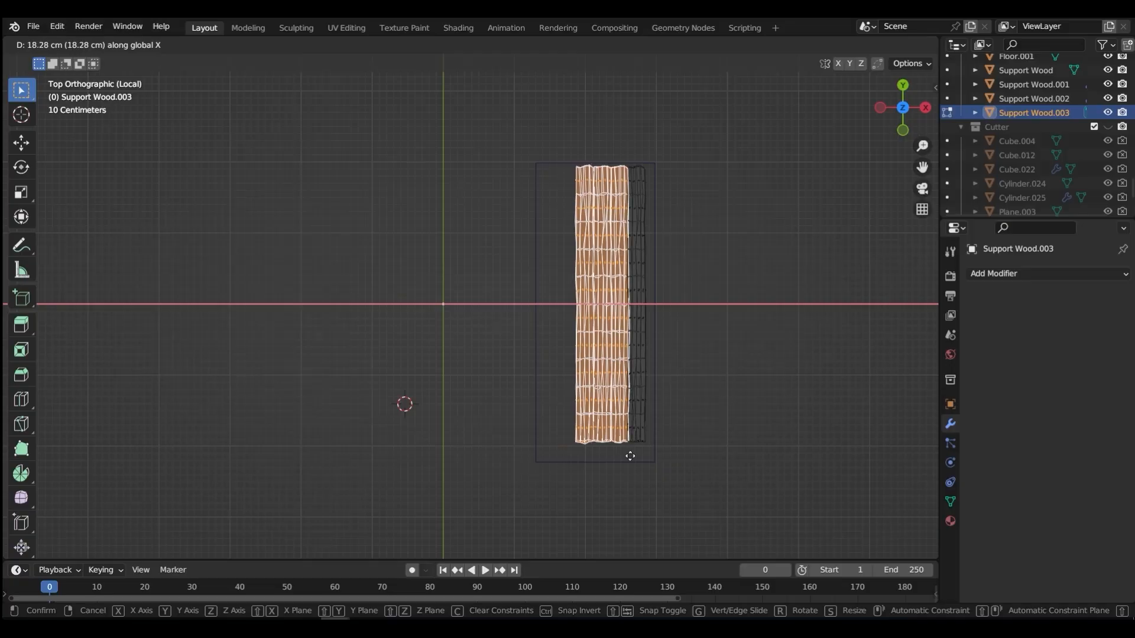
click(629, 455)
Widen the joined set of four planks by about 1.388 along X
drag(549, 103, 676, 517)
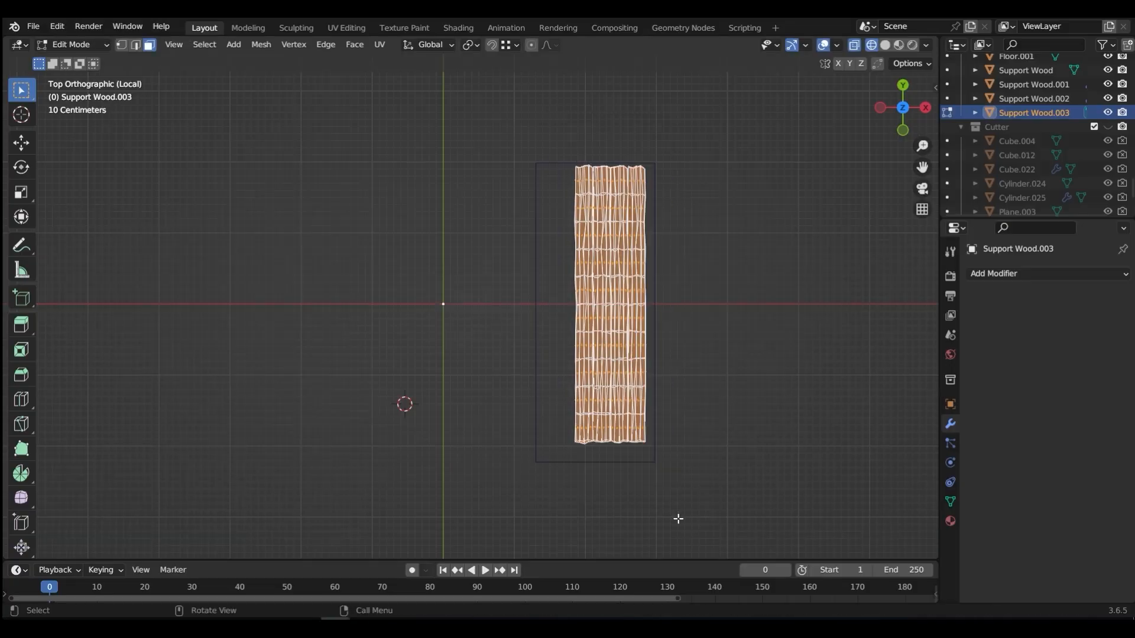
key(s)
key(x)
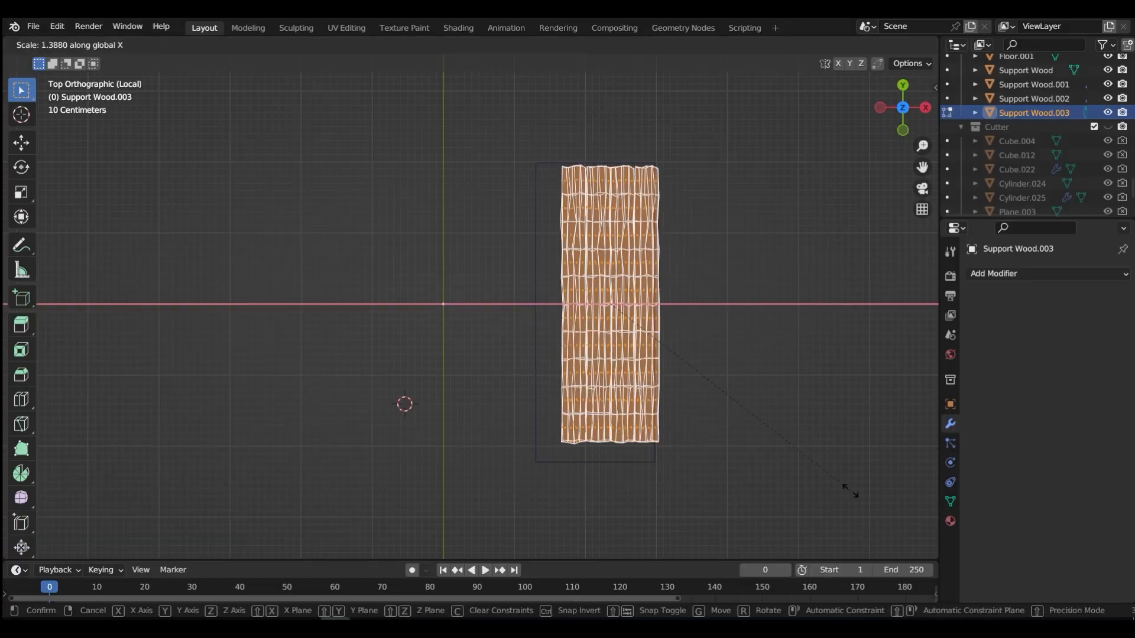
click(850, 491)
click(786, 472)
Select all linked geometry of the plank nearest the legs
key(Tab)
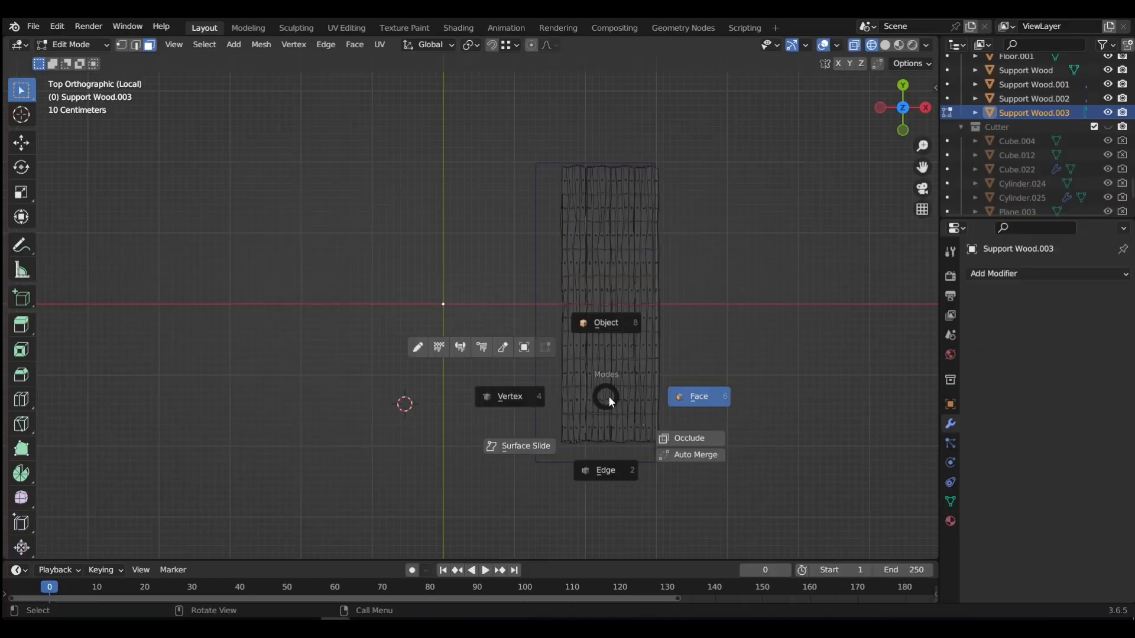
click(562, 379)
key(l)
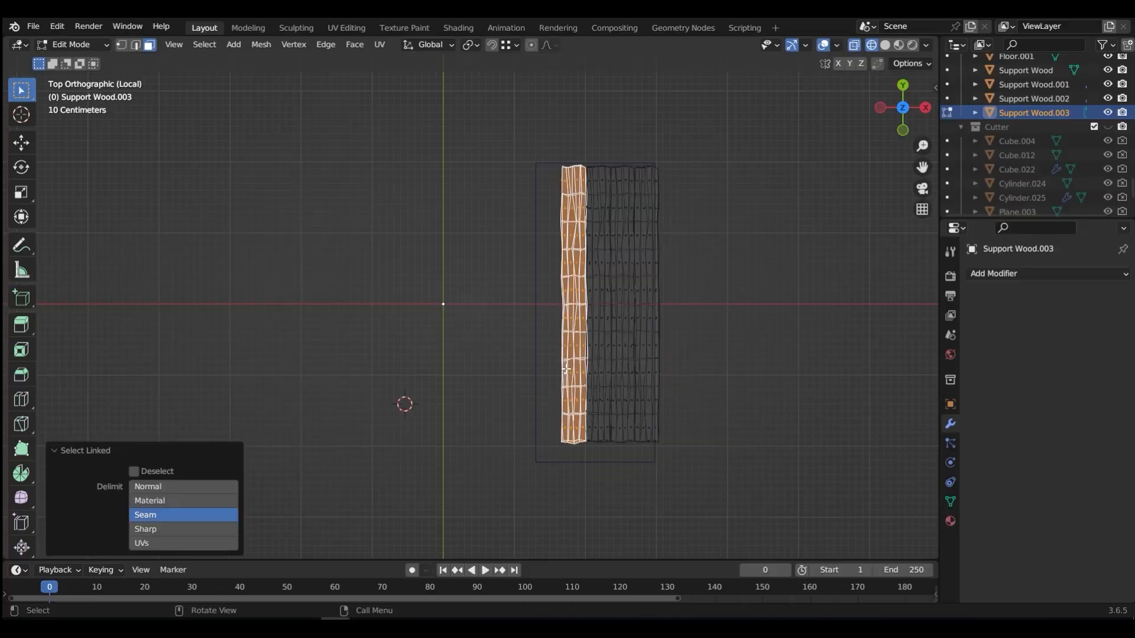
Duplicate the plane under the planks and move the copy about 440 cm along Y, beyond the planks' far end
key(g)
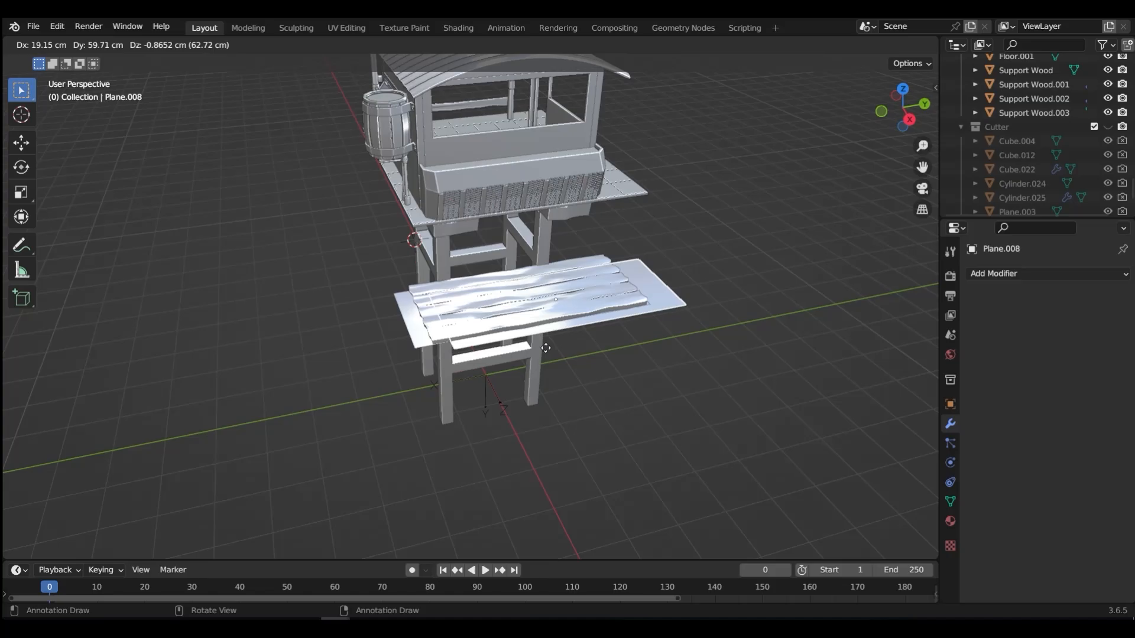
key(y)
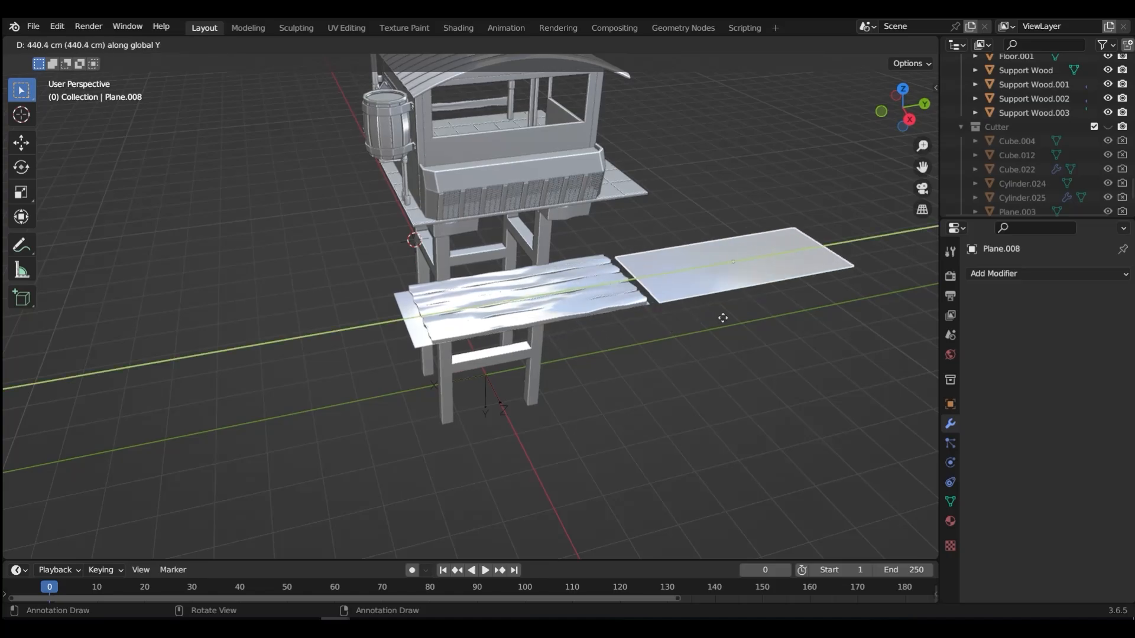
click(723, 318)
Delete the original flat plane beneath the joined planks
middle_drag(714, 311, 630, 303)
click(630, 302)
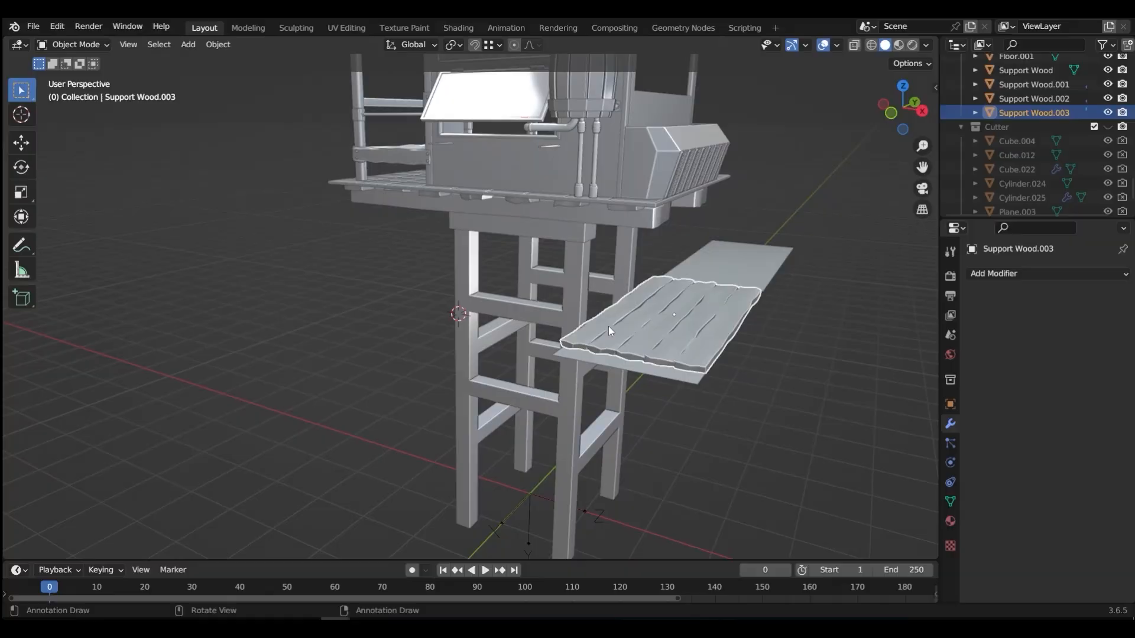
click(657, 378)
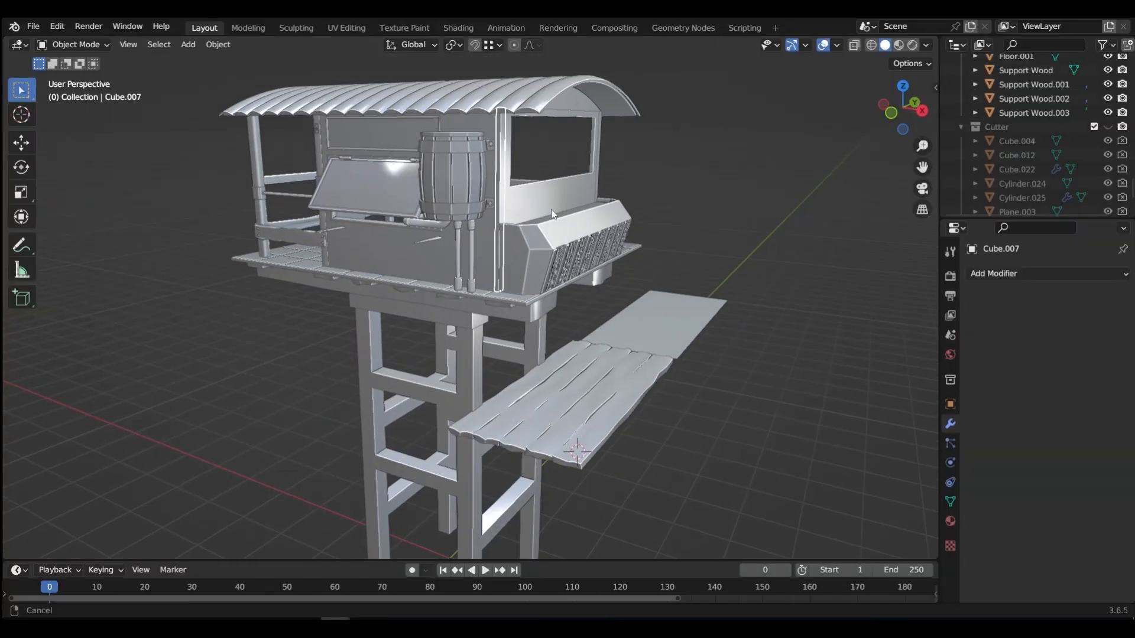
Duplicate the cabin's corner post about 121 cm along X and lower the copy about 161 cm toward the walkway
key(shift+d)
key(x)
click(653, 192)
key(g)
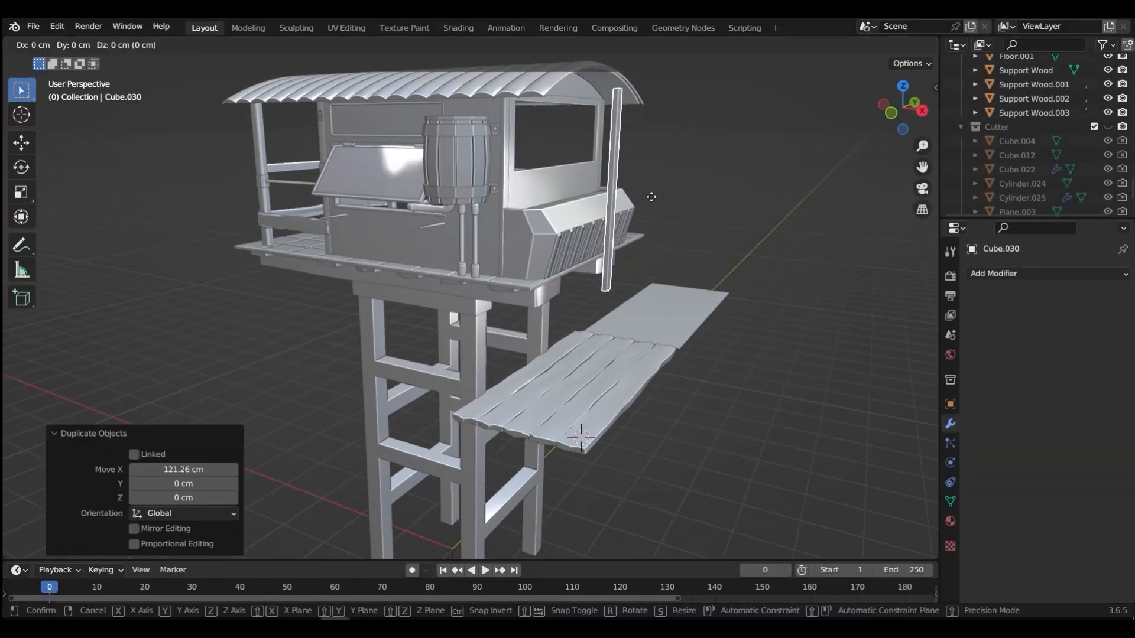
key(z)
click(617, 337)
Fit the post copy onto the walkway's outer near corner, lowering it about 12.5 cm and shifting it about 5.8 cm along Y
middle_drag(575, 379, 619, 428)
key(g)
key(z)
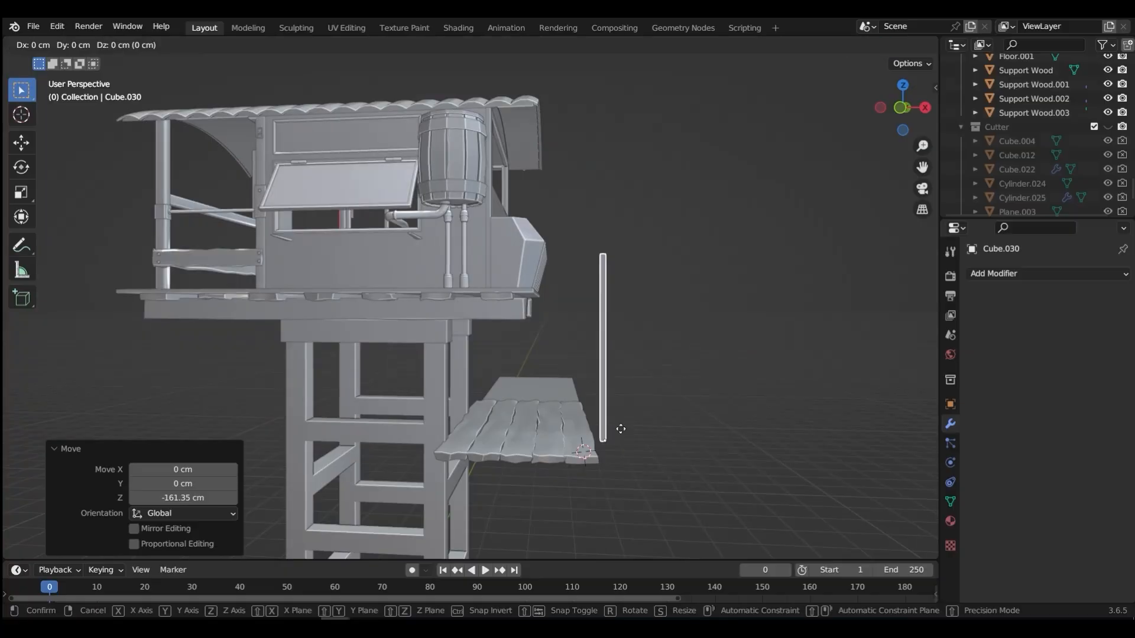
click(597, 457)
key(g)
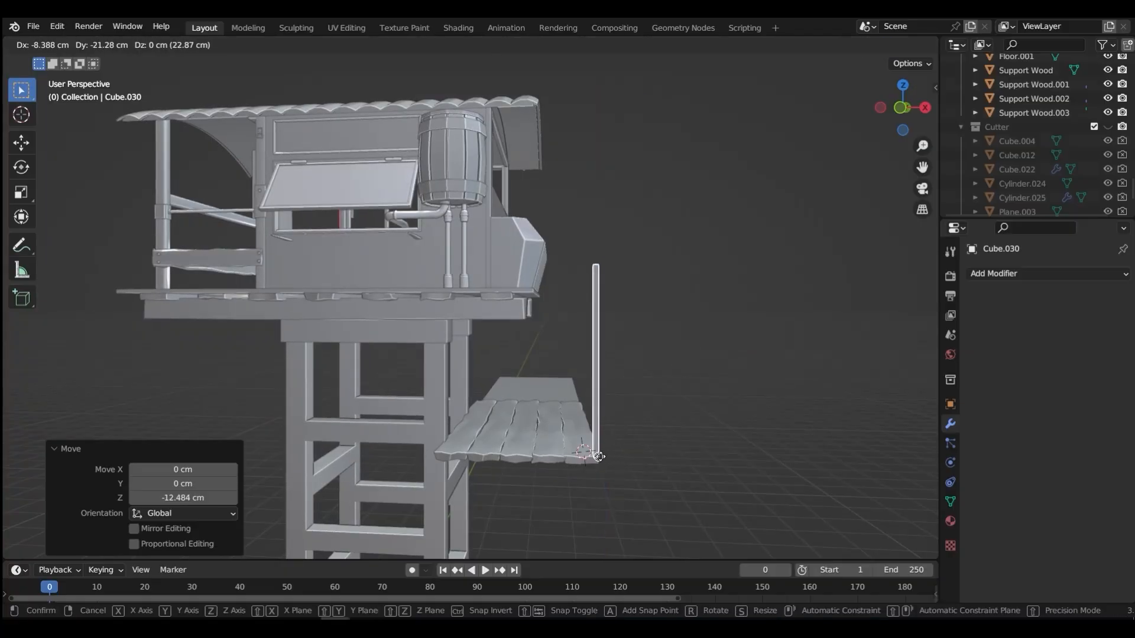
click(600, 460)
middle_drag(603, 458, 512, 428)
key(g)
key(y)
middle_drag(626, 339, 677, 356)
Shorten the post by lowering its top face, and duplicate it along Y to the walkway's far outer corner
key(Tab)
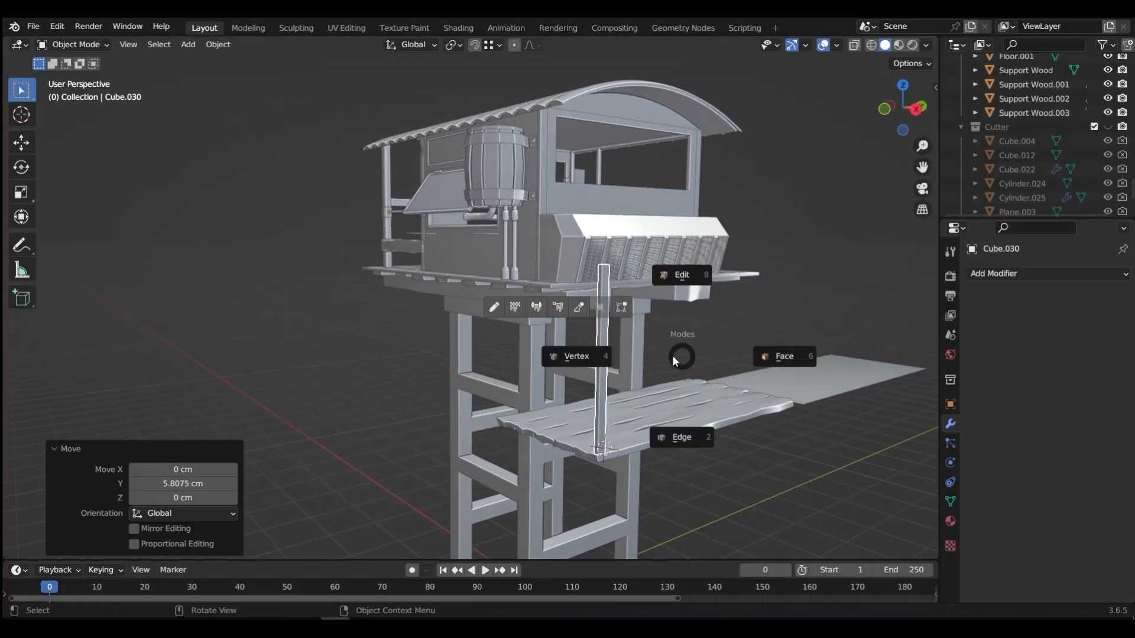
click(784, 355)
key(g)
key(z)
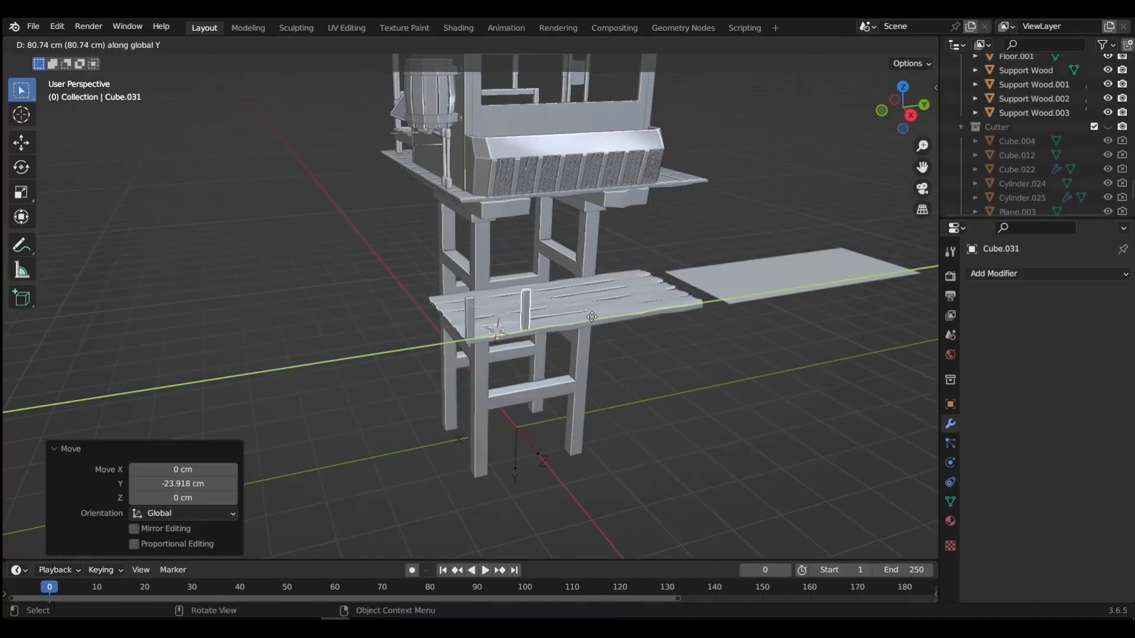
click(703, 299)
Duplicate the near outer post partway along Y, lengthen the copy vertically and thin it to 0.704 in X and Y
key(shift+d)
key(y)
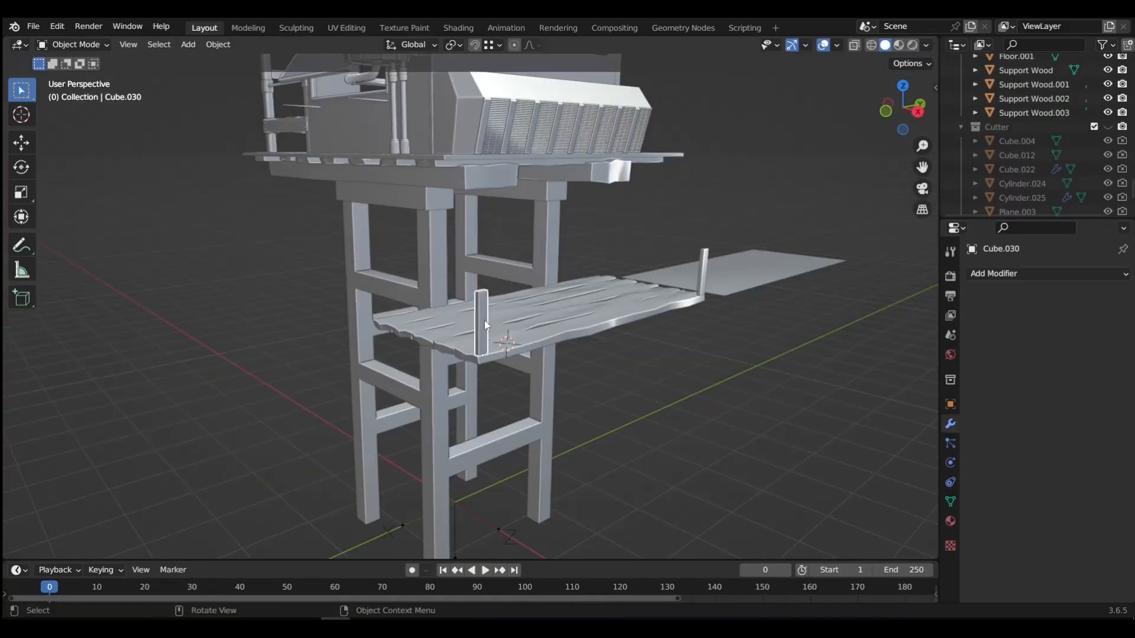
key(y)
click(566, 310)
key(s)
key(z)
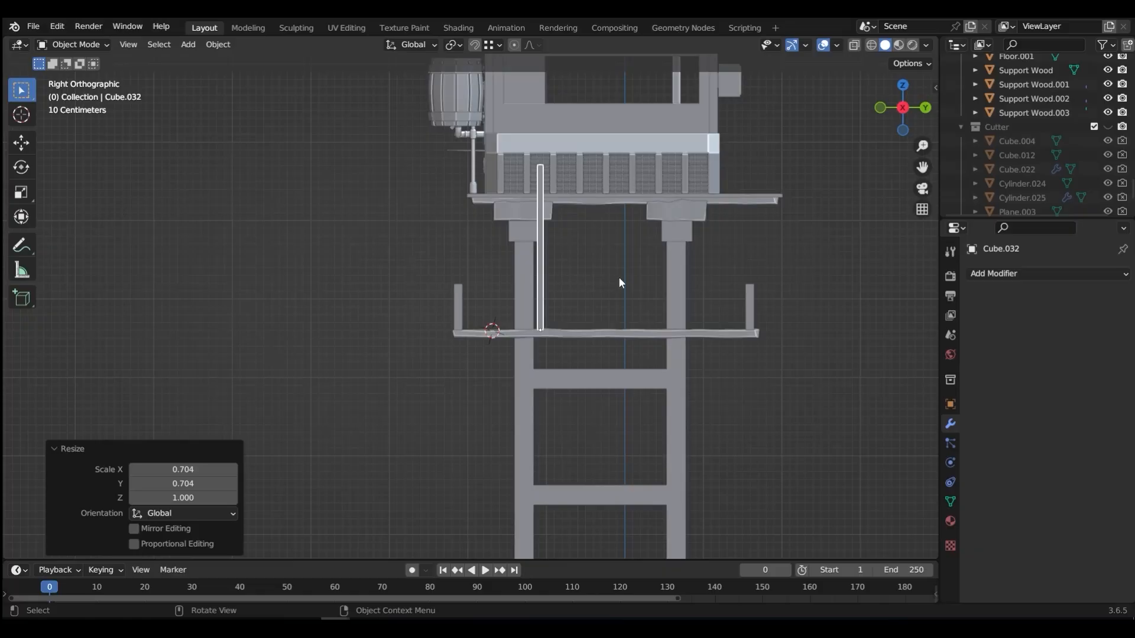
Lay the thin bar along the walkway by rotating it -90° about X
key(r)
key(x)
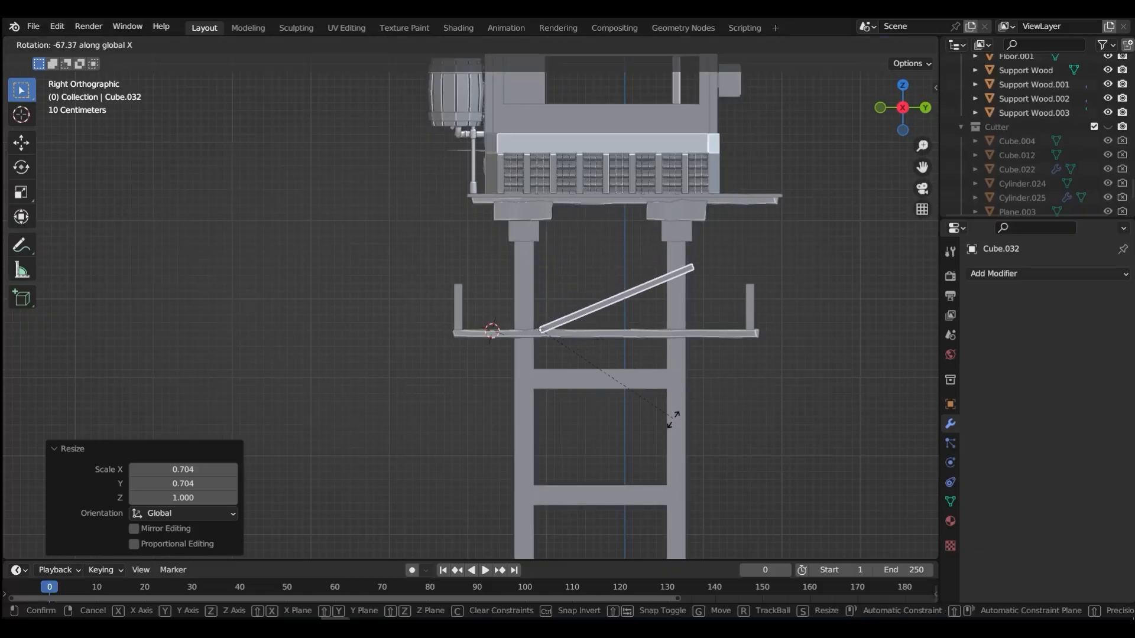
click(653, 497)
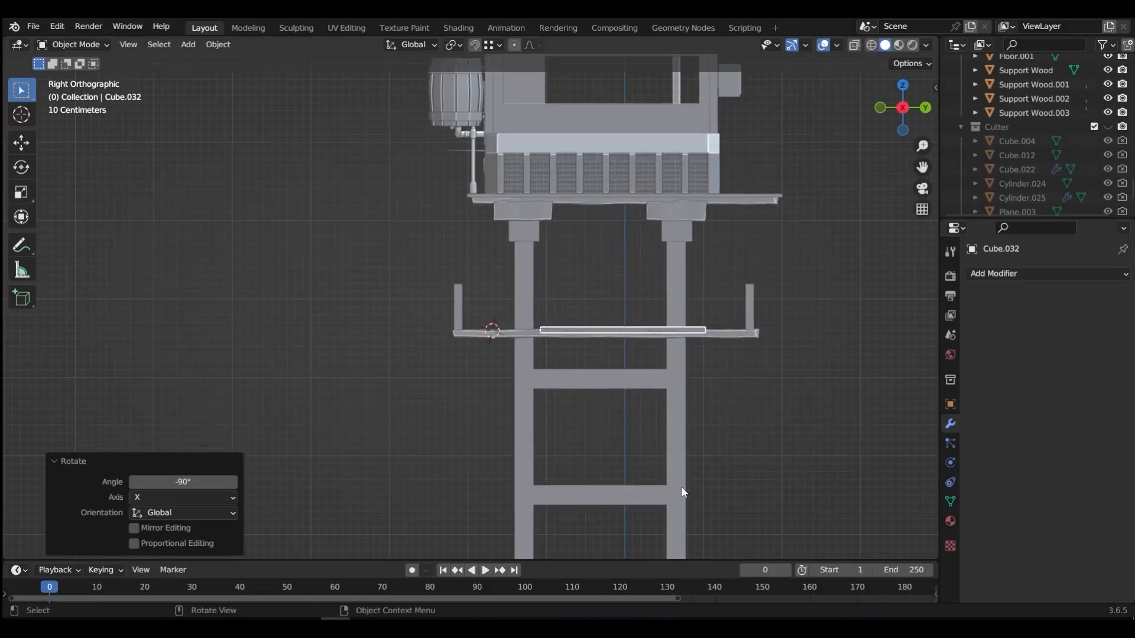
Stretch the bar by 1.765 along Y and move it between the two outer posts, about -100 cm along Y and 28.6 cm up
key(s)
key(y)
click(870, 483)
key(g)
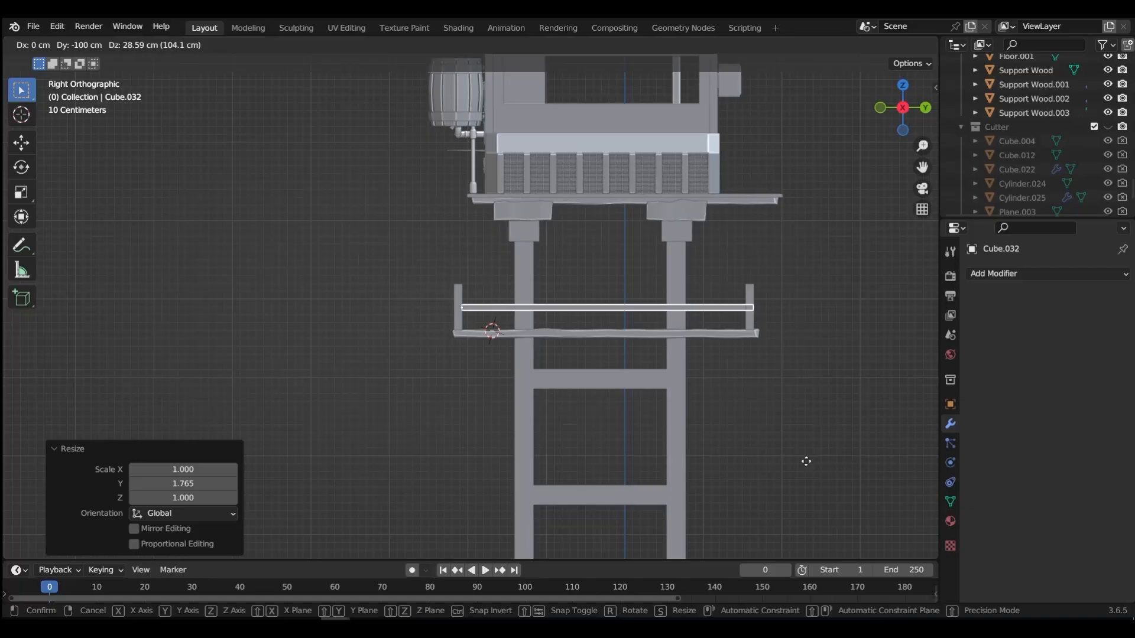
click(806, 460)
Tilt the rail about 3.85° about X, and shift it about 18 cm down and -0.75 cm along Y
key(r)
key(x)
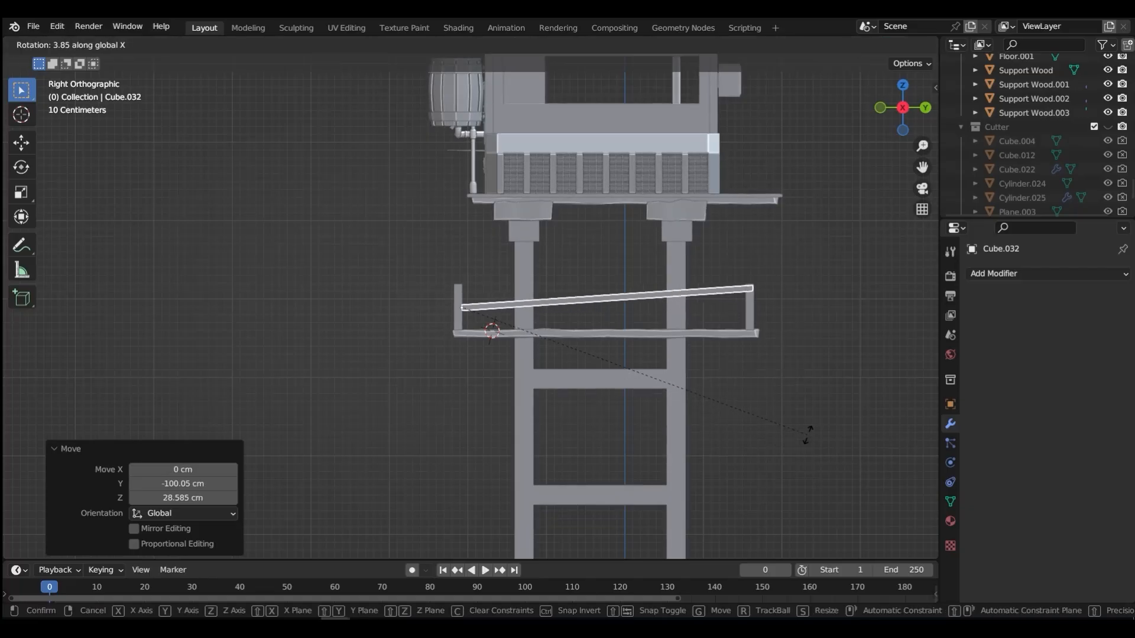
click(807, 435)
key(g)
key(z)
click(806, 447)
key(g)
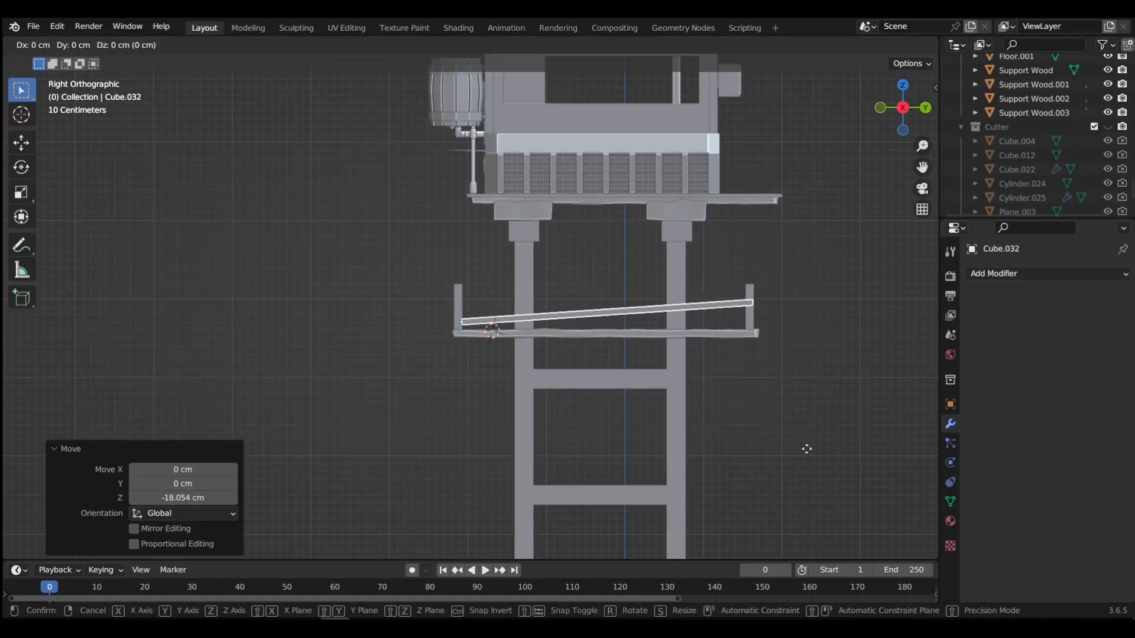
key(y)
click(804, 450)
Duplicate the tilted rail about 26 cm upward
key(shift+d)
key(z)
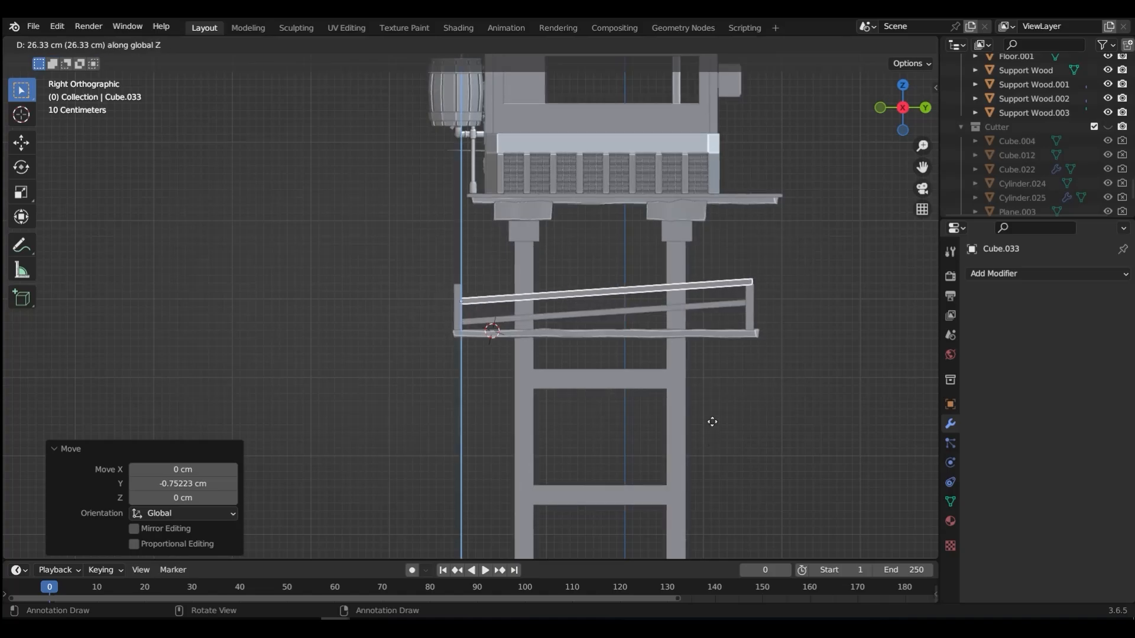
click(711, 421)
Level the upper rail by resetting its X rotation to -90°, and raise it toward the tops of the posts
middle_drag(865, 289, 559, 349)
key(n)
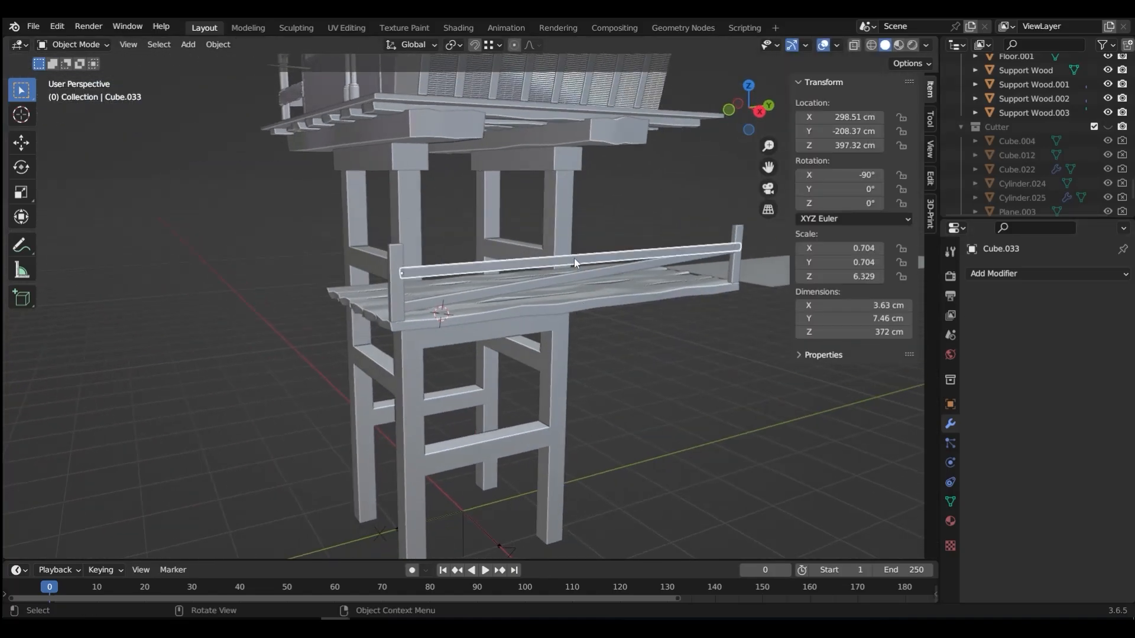
key(g)
key(z)
click(574, 241)
middle_drag(634, 260, 598, 273)
middle_drag(598, 273, 638, 287)
Duplicate the near outer post about -152 cm along X and shift the copy a further -10.7 cm to the walkway's inner corner
click(255, 323)
key(shift+d)
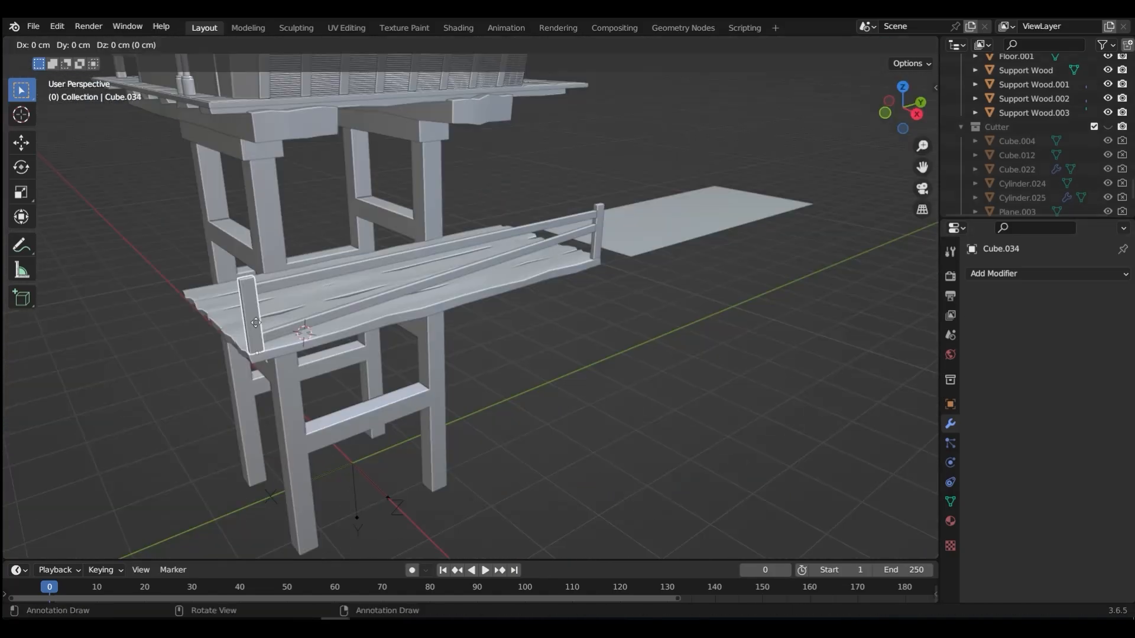
key(x)
key(Return)
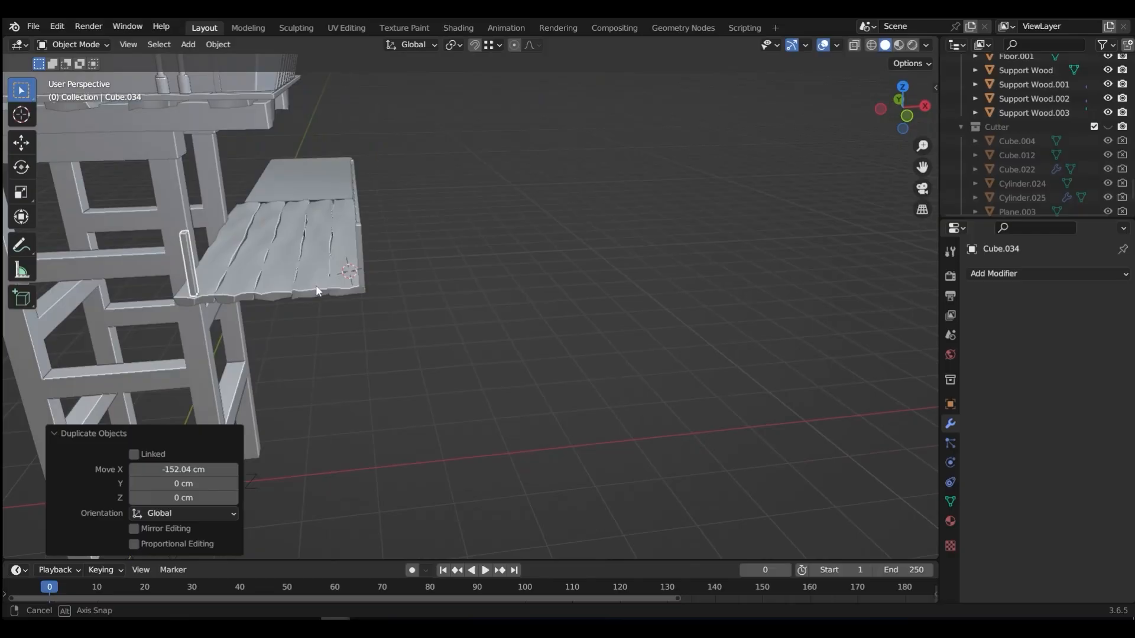
key(g)
key(x)
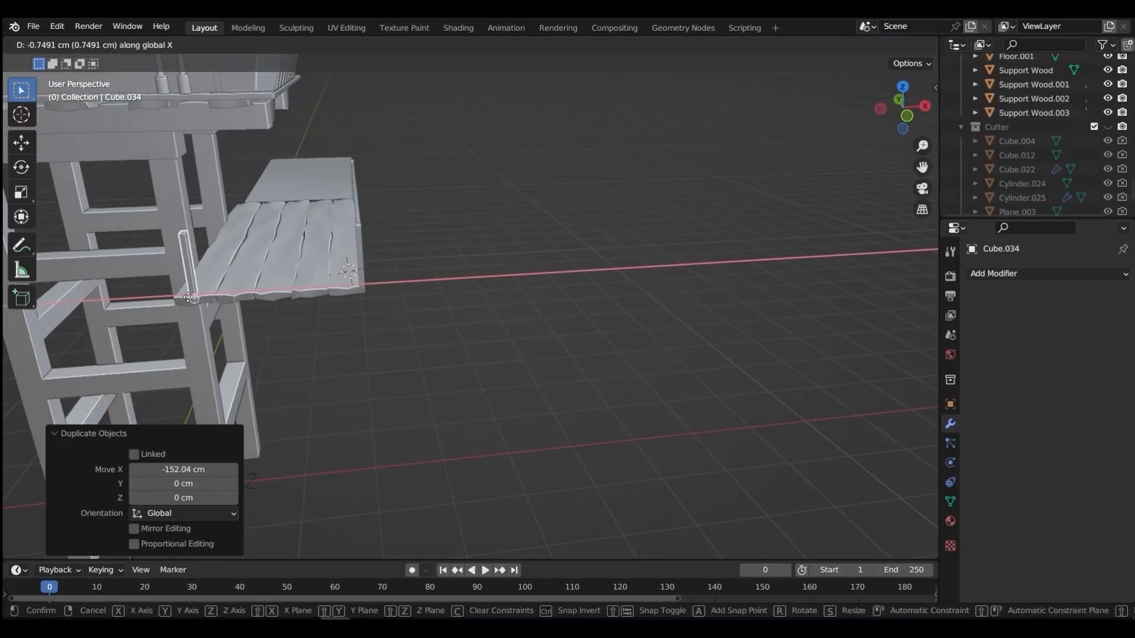
click(181, 297)
middle_drag(181, 297, 225, 307)
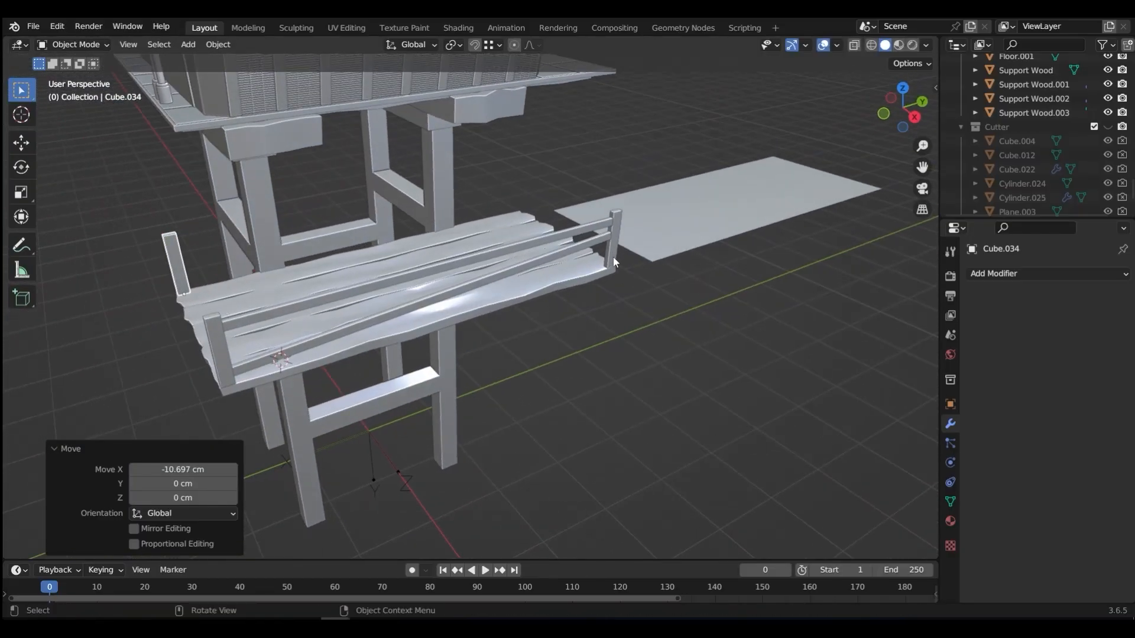
Duplicate the far outer post along X to the far inner corner, adjusting the copy by about 5.3 cm along X
key(shift+d)
key(x)
click(515, 251)
middle_drag(514, 251, 390, 234)
scroll(489, 223, up, 3)
shift+middle_drag(490, 223, 473, 323)
key(g)
key(x)
click(501, 246)
scroll(500, 246, down, 4)
scroll(580, 247, down, 3)
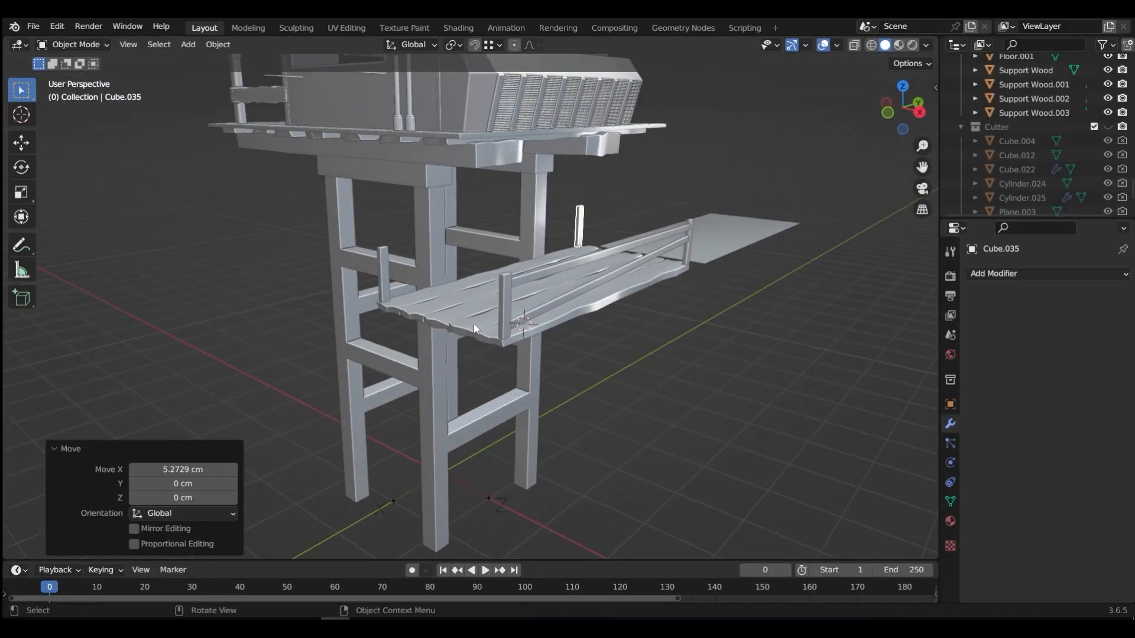
Duplicate the upper long rail and move the copy about -66 cm along X
click(551, 272)
key(shift+d)
key(r)
right_click(551, 272)
key(g)
key(x)
click(494, 269)
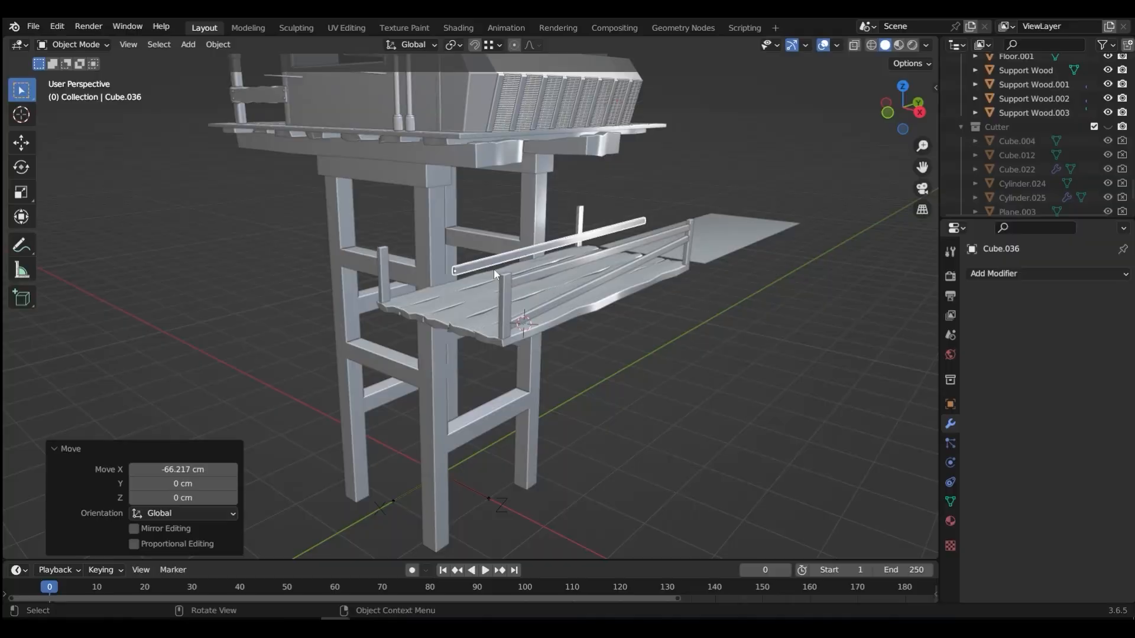
Rotate the rail copy 90° about Z and move it along X until its outer end meets the near outer post
text(rz90)
key(Return)
key(g)
key(x)
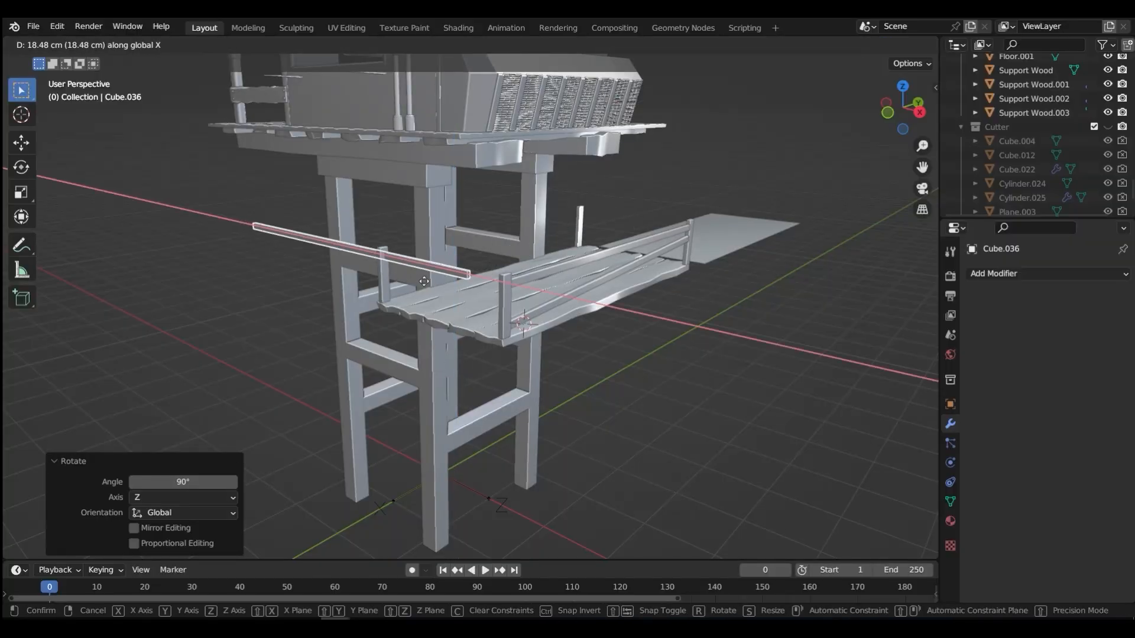
click(452, 287)
middle_drag(452, 288, 610, 300)
key(g)
key(x)
click(623, 283)
scroll(563, 279, up, 3)
Shorten the crosswise rail by moving its inner end face about 207 cm along X to the near inner post
key(Tab)
click(714, 301)
click(125, 252)
key(g)
key(x)
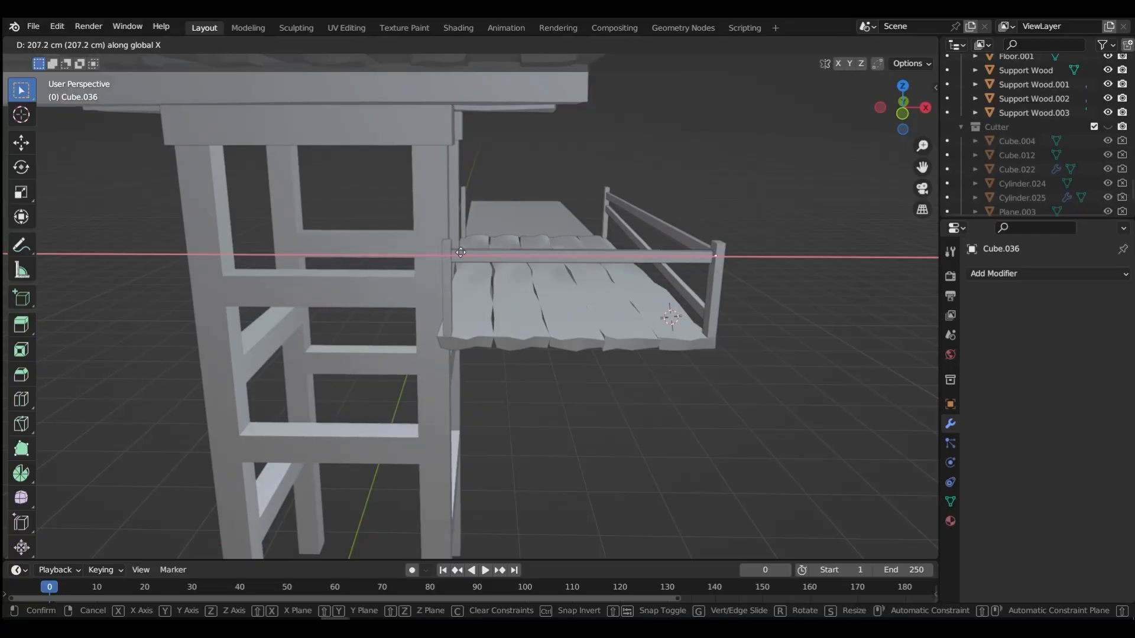
click(460, 252)
middle_drag(460, 252, 360, 278)
shift+middle_drag(466, 307, 321, 317)
key(Tab)
Duplicate the near end rail about 31.7 cm downward and tilt the copy about 5° about Y
click(322, 236)
middle_drag(327, 265, 357, 285)
key(shift+d)
key(z)
click(348, 327)
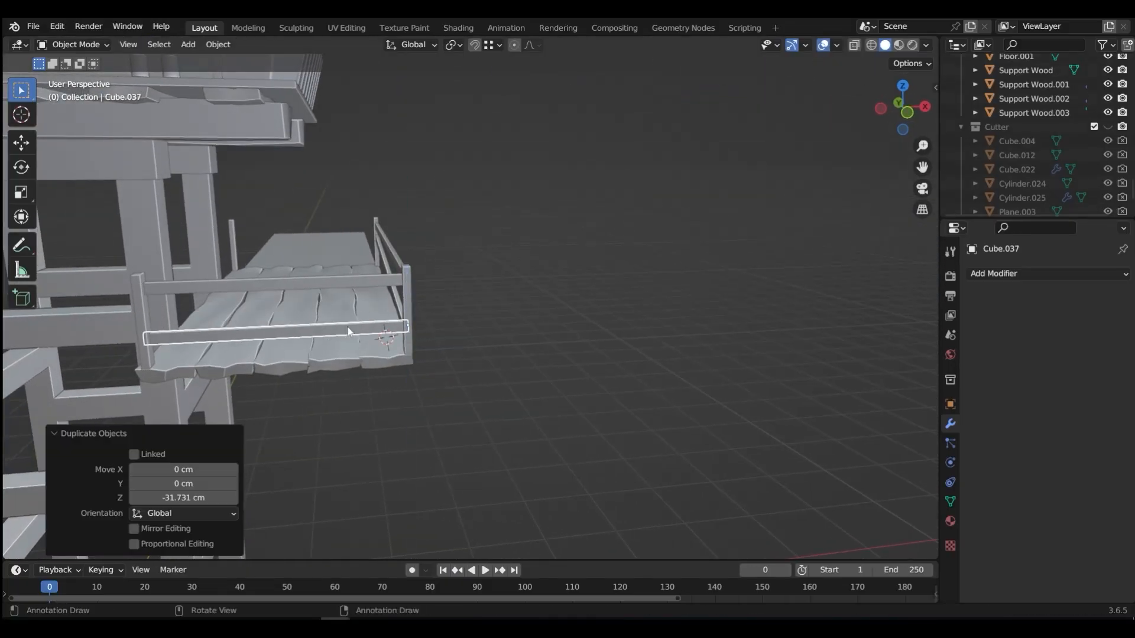
key(r)
key(y)
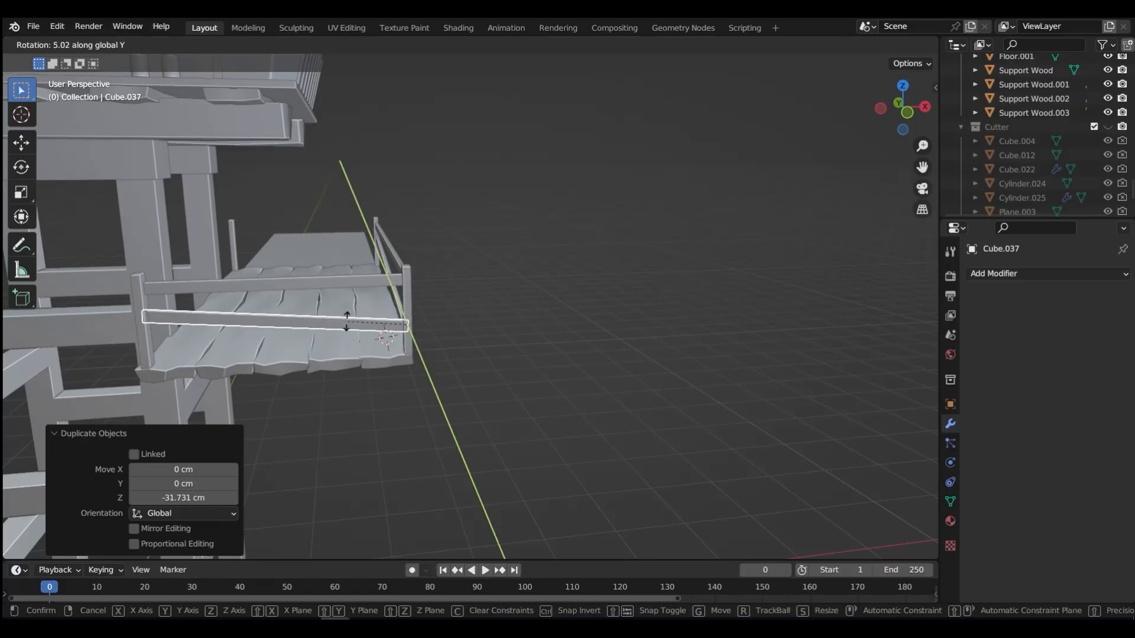
click(349, 325)
Tilt the upper near end rail slightly about Y and adjust its height along Z
click(371, 281)
key(r)
key(y)
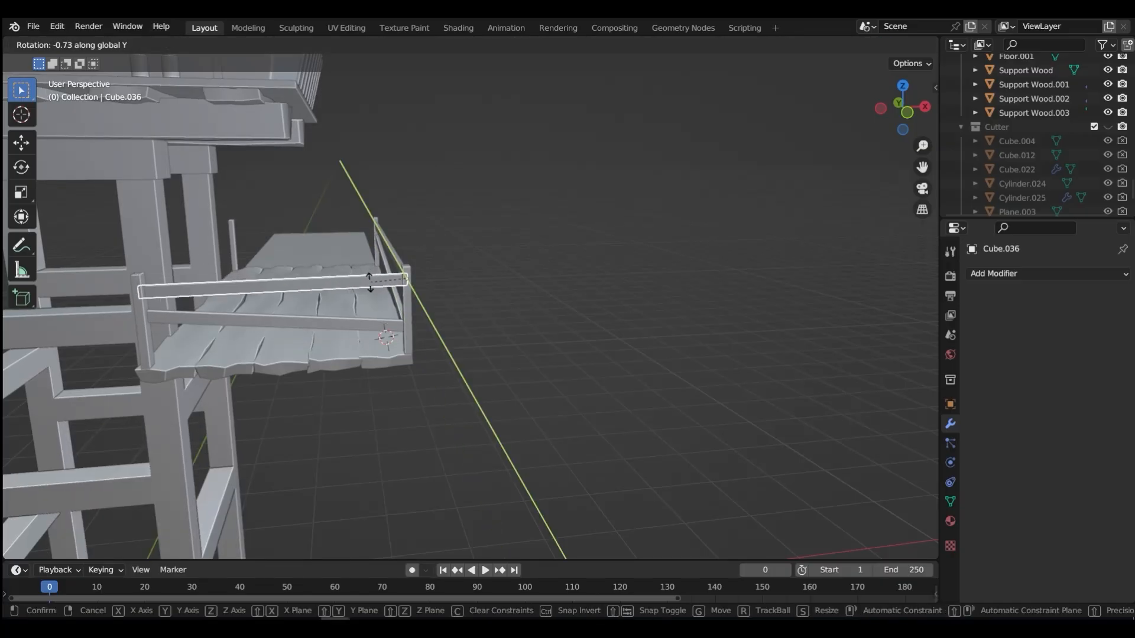
click(369, 287)
key(g)
key(z)
click(390, 299)
Duplicate both near end rails along Y to the walkway's far posts
middle_drag(402, 305, 363, 331)
click(363, 331)
key(shift+d)
key(y)
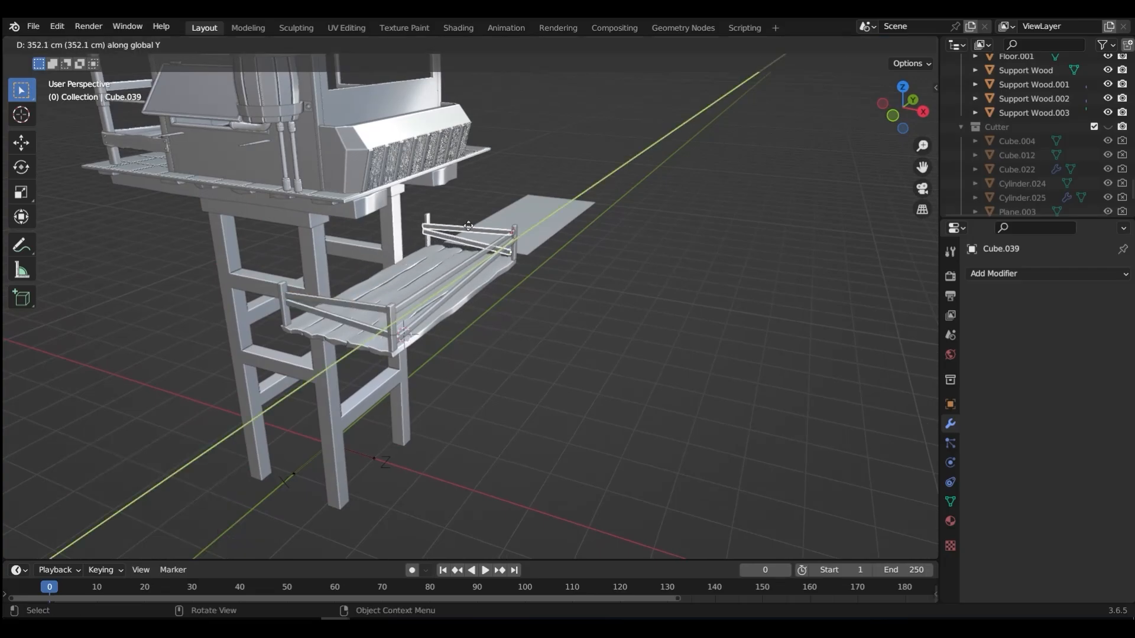
click(485, 295)
key(KP_Decimal)
mouse_move(480, 316)
middle_down()
mouse_move(380, 322)
mouse_move(385, 332)
mouse_move(260, 303)
mouse_move(459, 353)
mouse_move(489, 314)
middle_up()
Rotate the lower far end rail -8.17° about Y, and tilt the upper far end rail about Y
click(537, 339)
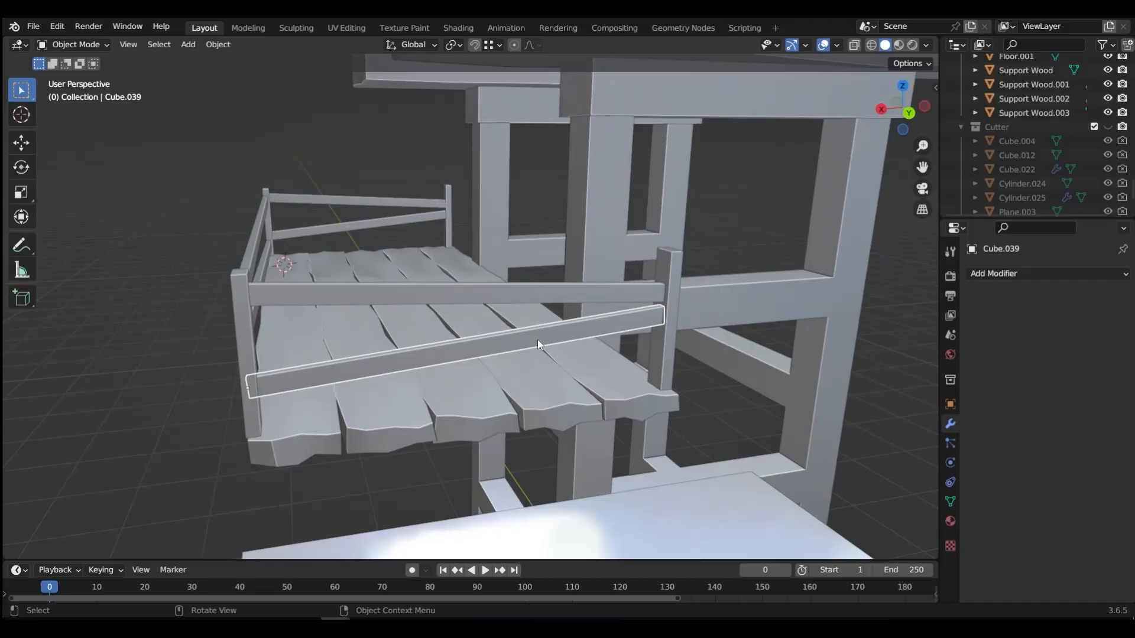
key(r)
key(y)
click(525, 378)
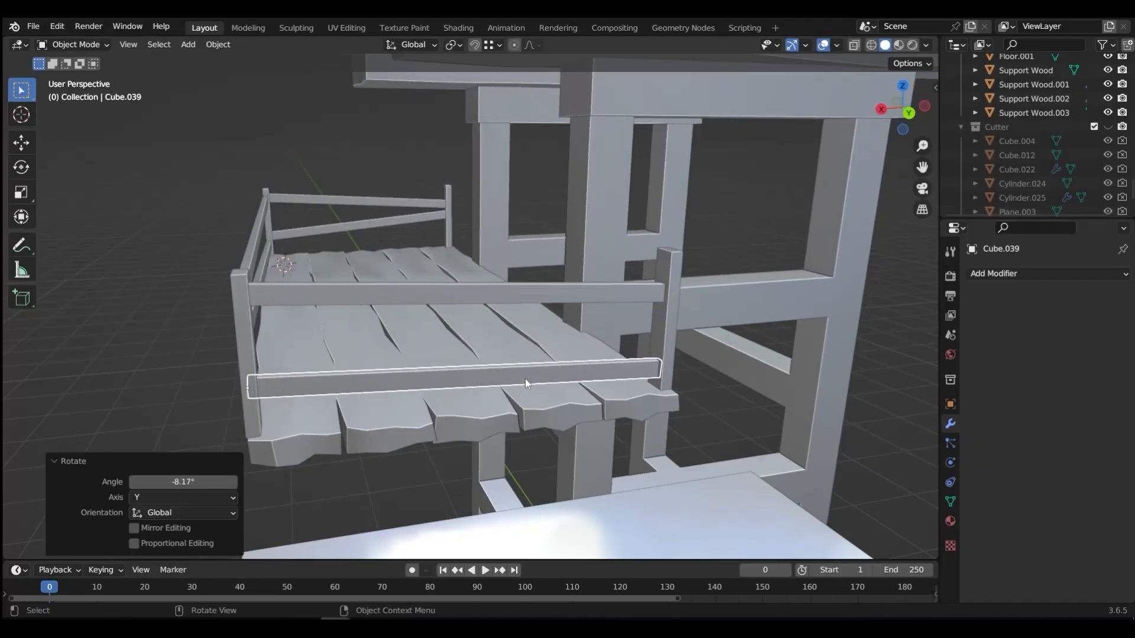
click(534, 296)
key(r)
key(y)
click(530, 251)
Move both near end rails about -2.7 cm along Y
key(g)
key(y)
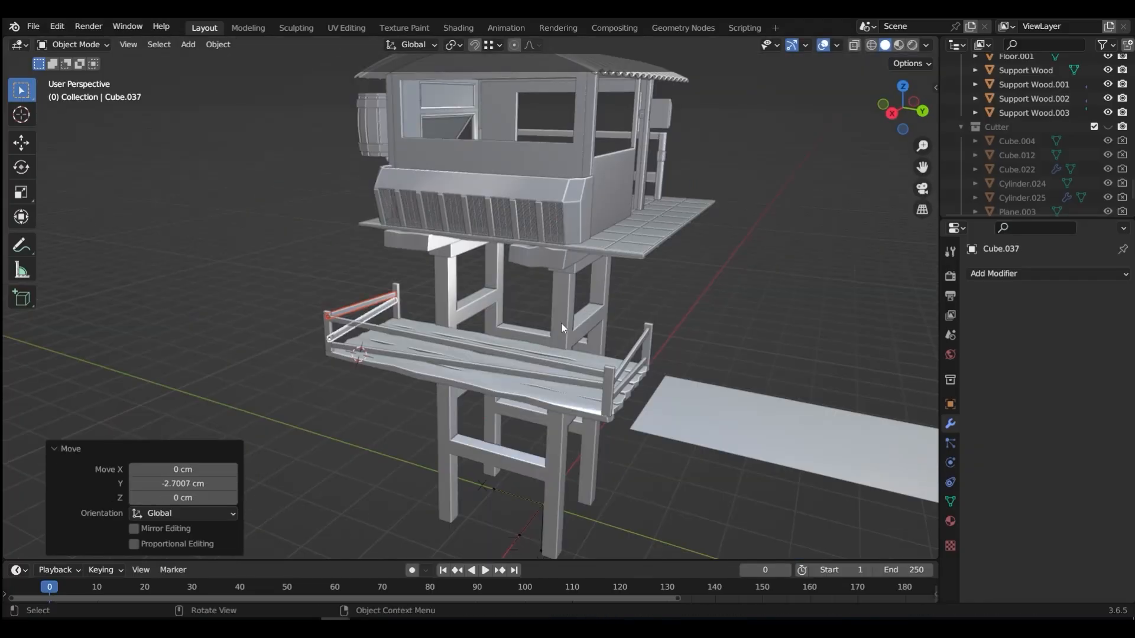
middle_drag(561, 322, 580, 359)
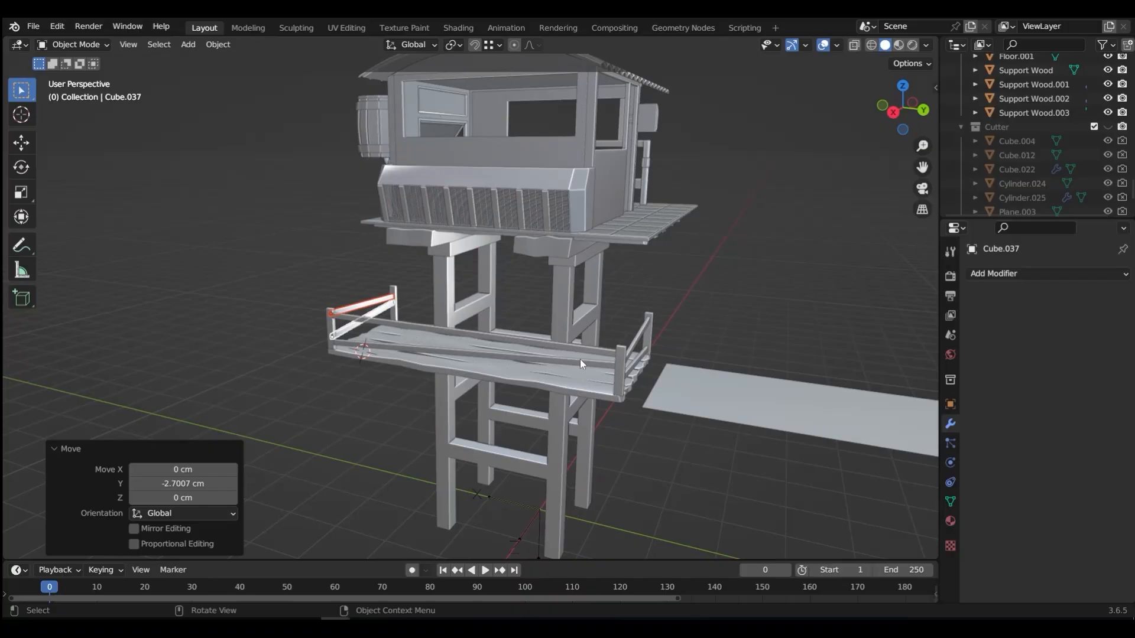
click(610, 246)
Add a cube at the cabin floor's front corner and scale it uniformly to 0.312
middle_drag(588, 254, 542, 338)
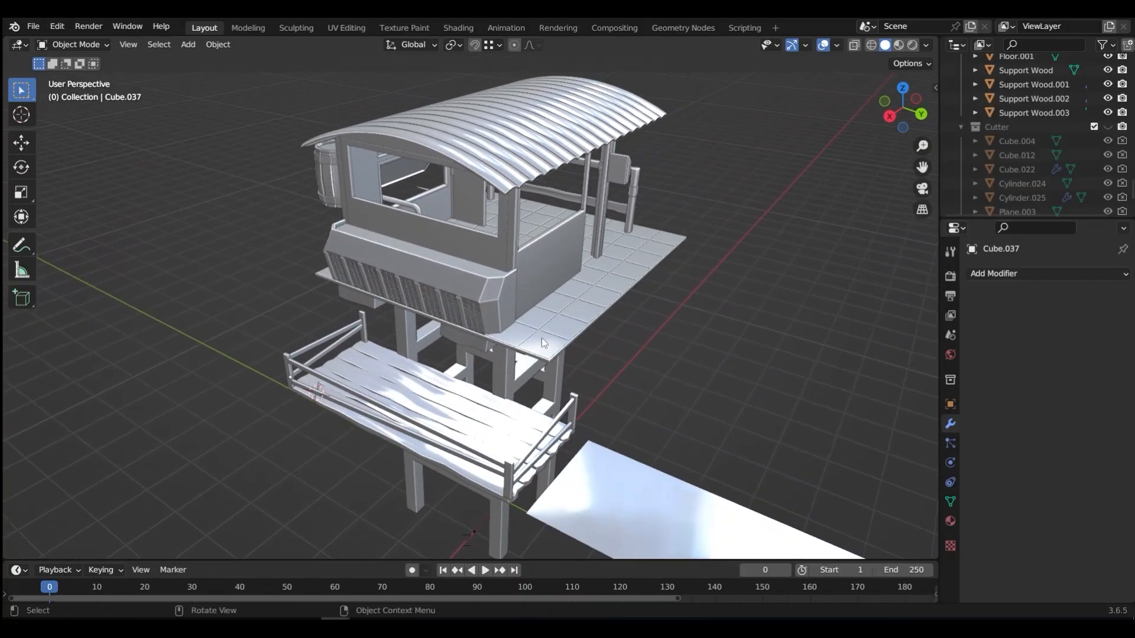
key(shift+a)
mouse_move(707, 312)
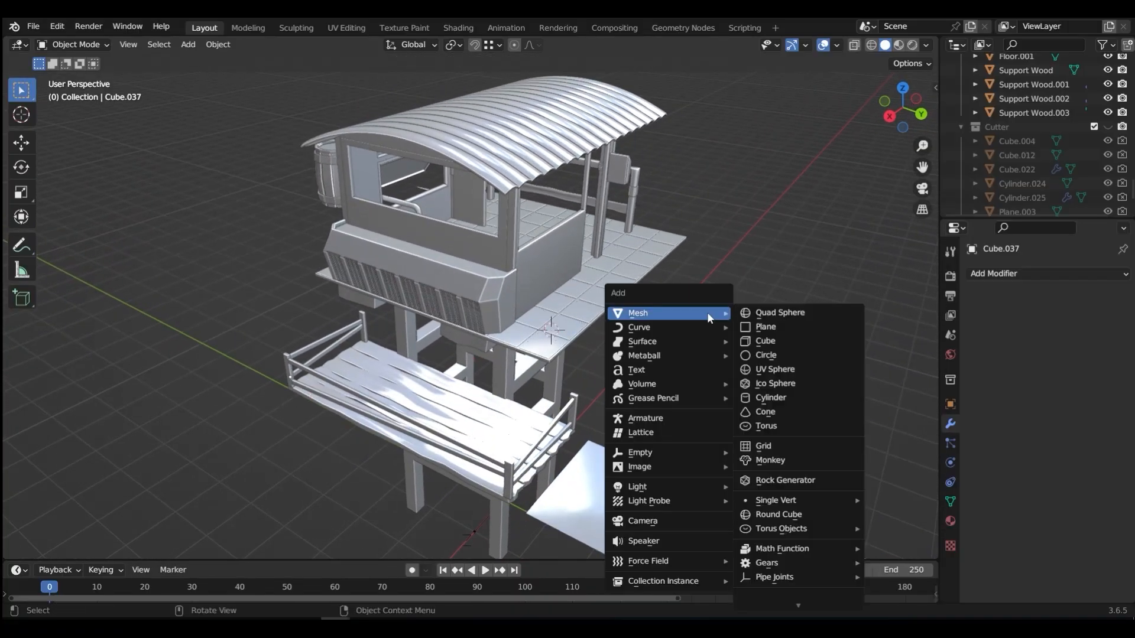
click(761, 340)
key(s)
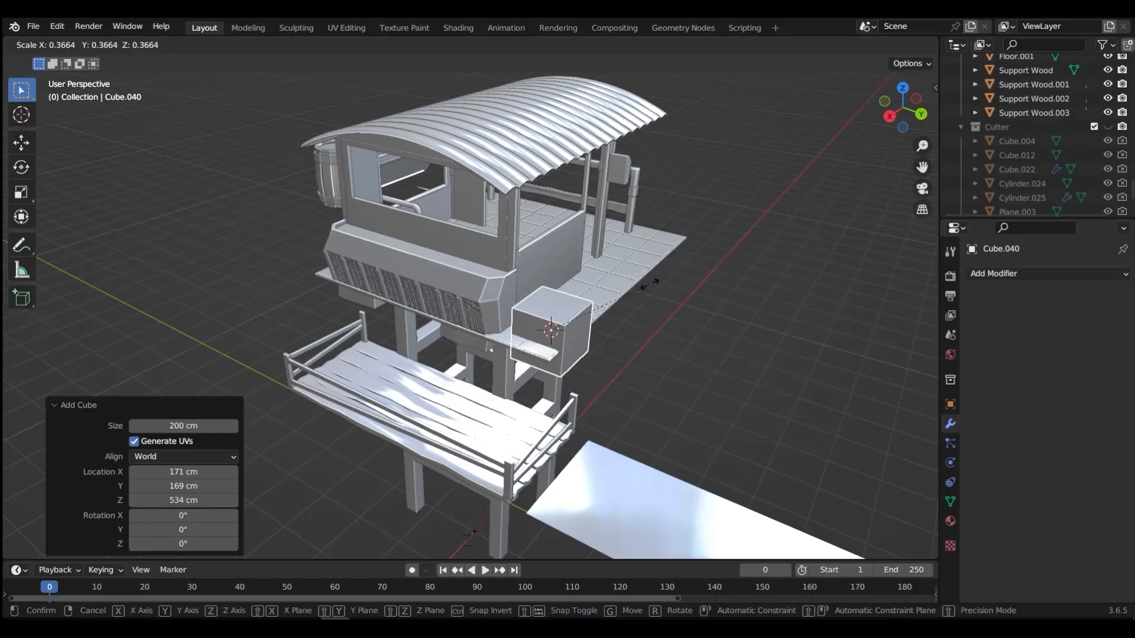
click(543, 354)
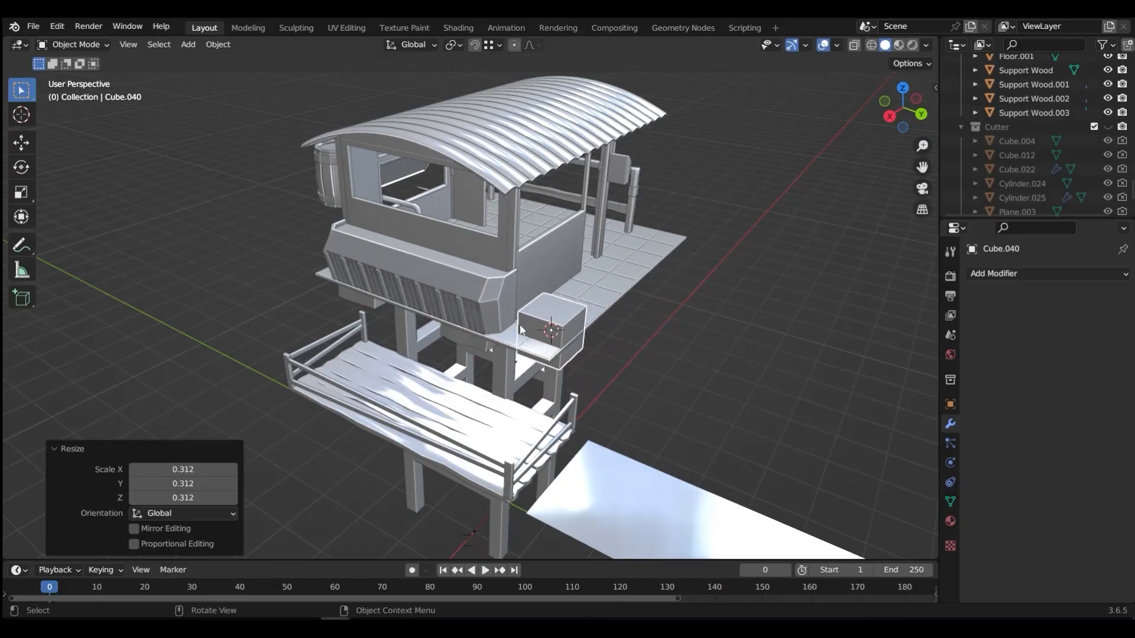
Isolate the new cube, the cabin floor and the adjoining side wall in local view
click(536, 277)
shift+click(537, 334)
shift+click(540, 348)
key(slash)
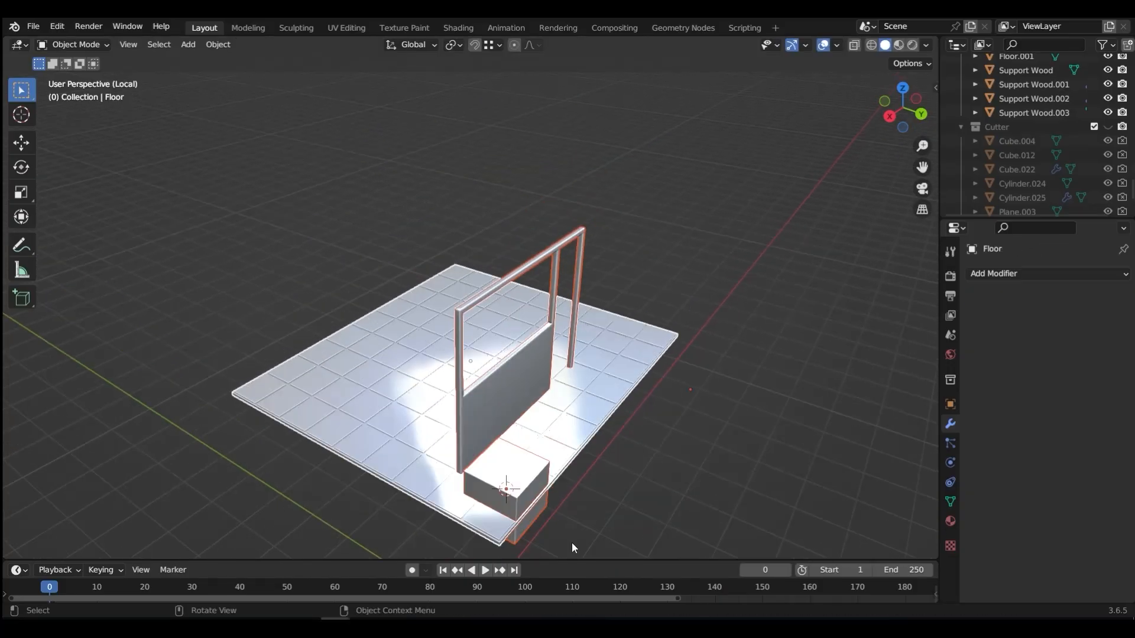
scroll(597, 477, down, 1)
middle_drag(596, 477, 498, 332)
key(alt+a)
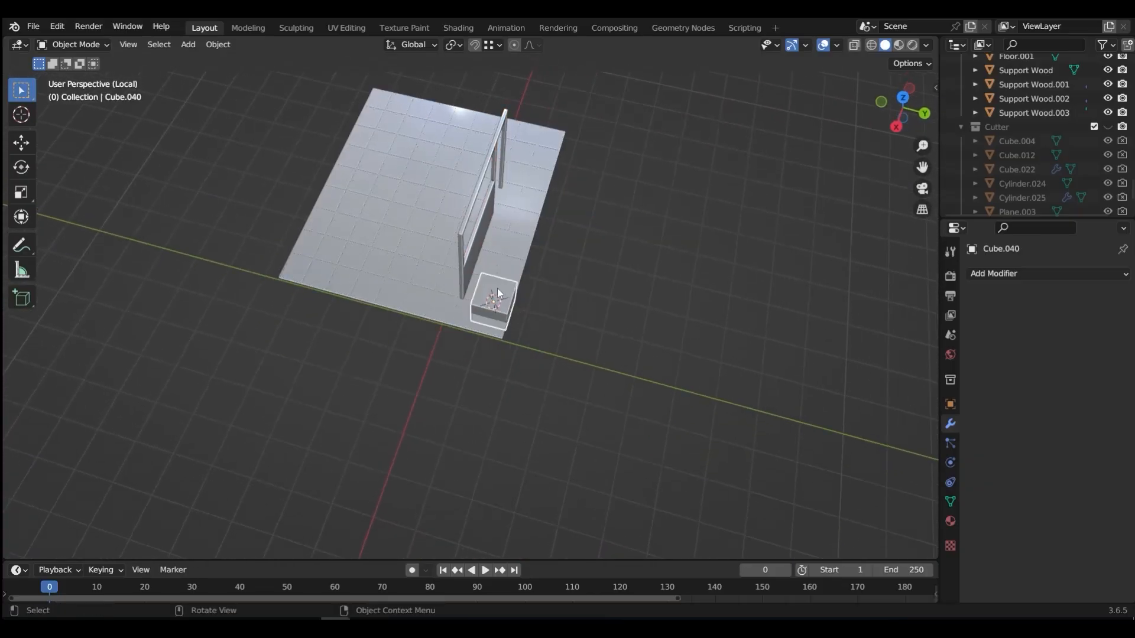
Stretch the cube along Y to span the walkway strip, and scale it 1.438 along X
key(s)
key(y)
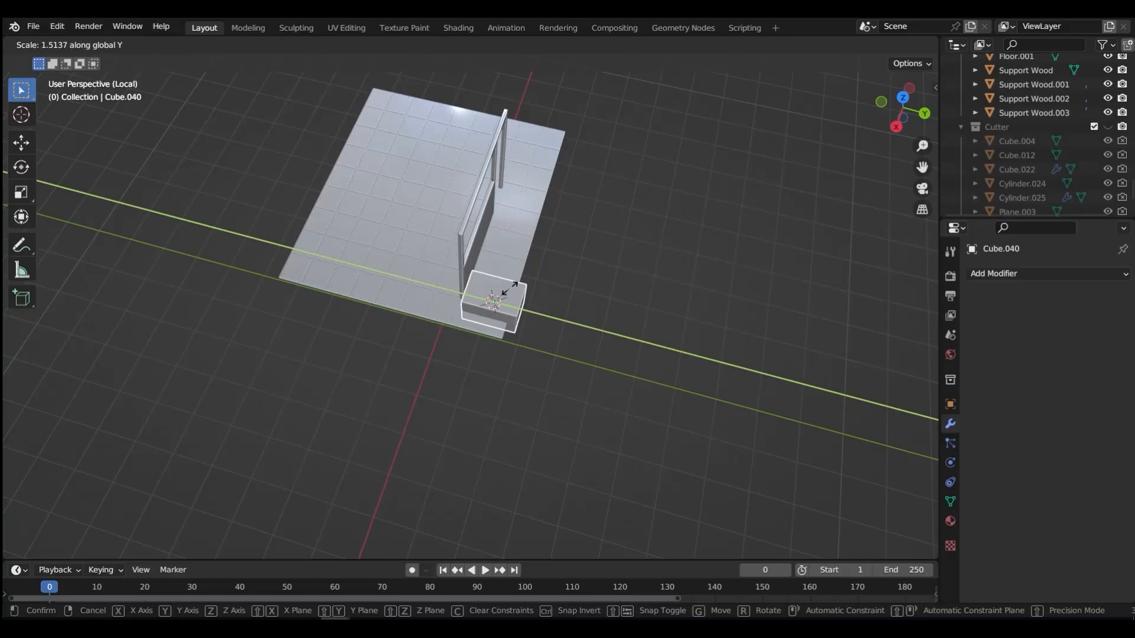
click(510, 288)
key(s)
key(x)
click(517, 286)
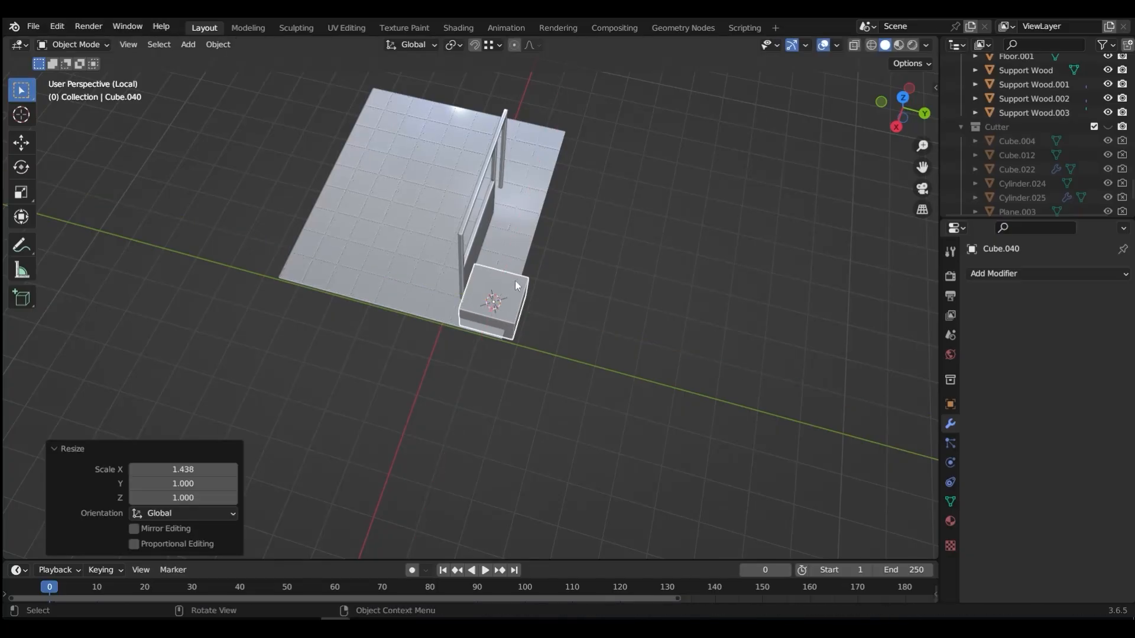
Move the cube about 6.7 cm along X, scale it 1.253 along X, and fine-tune its X position over the floor corner
scroll(506, 298, up, 5)
middle_drag(498, 298, 364, 304)
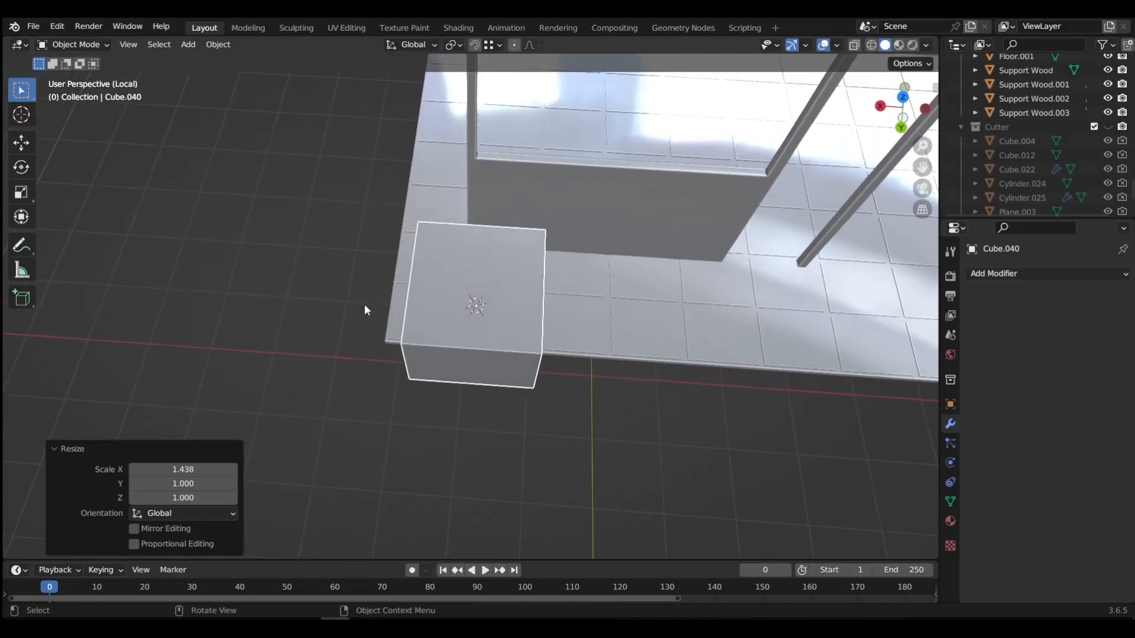
key(g)
key(x)
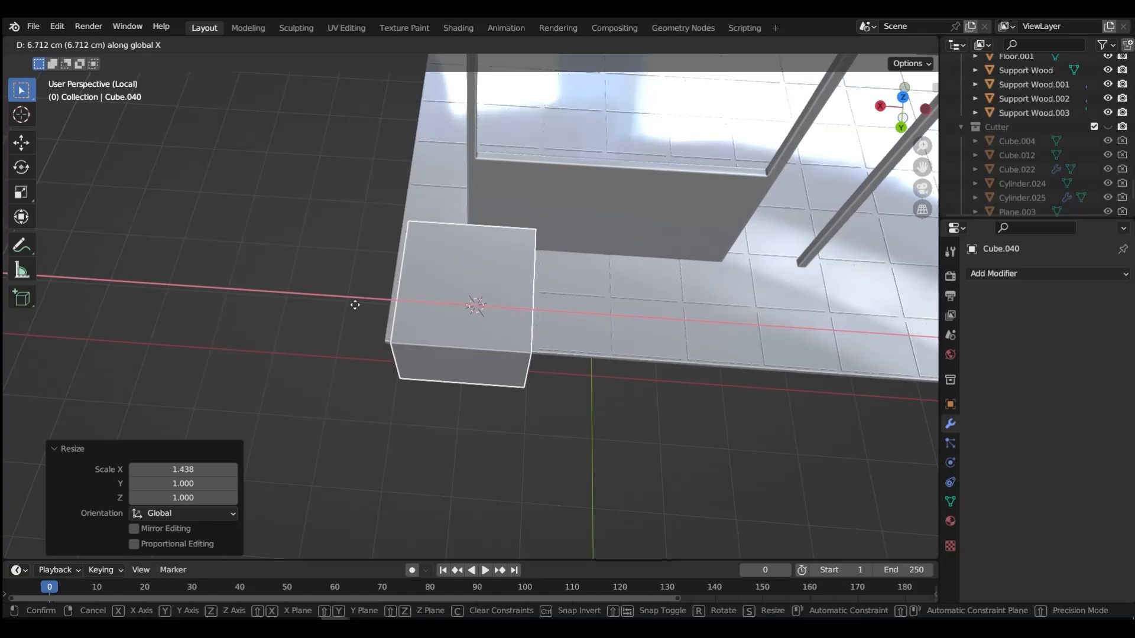
click(354, 305)
key(s)
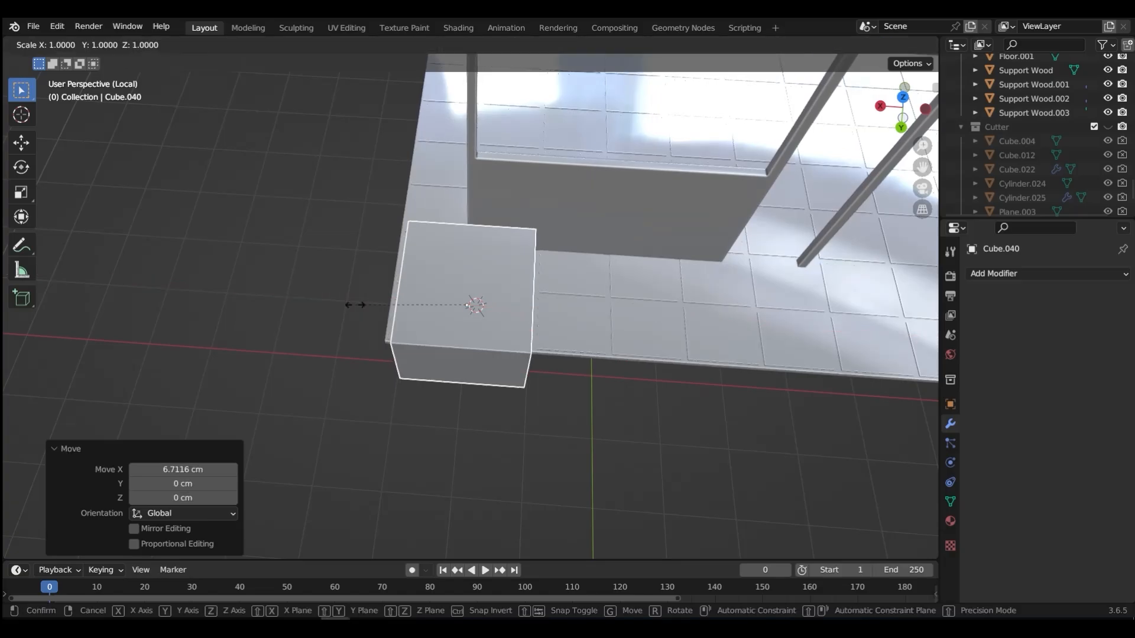
key(x)
click(326, 305)
key(g)
key(x)
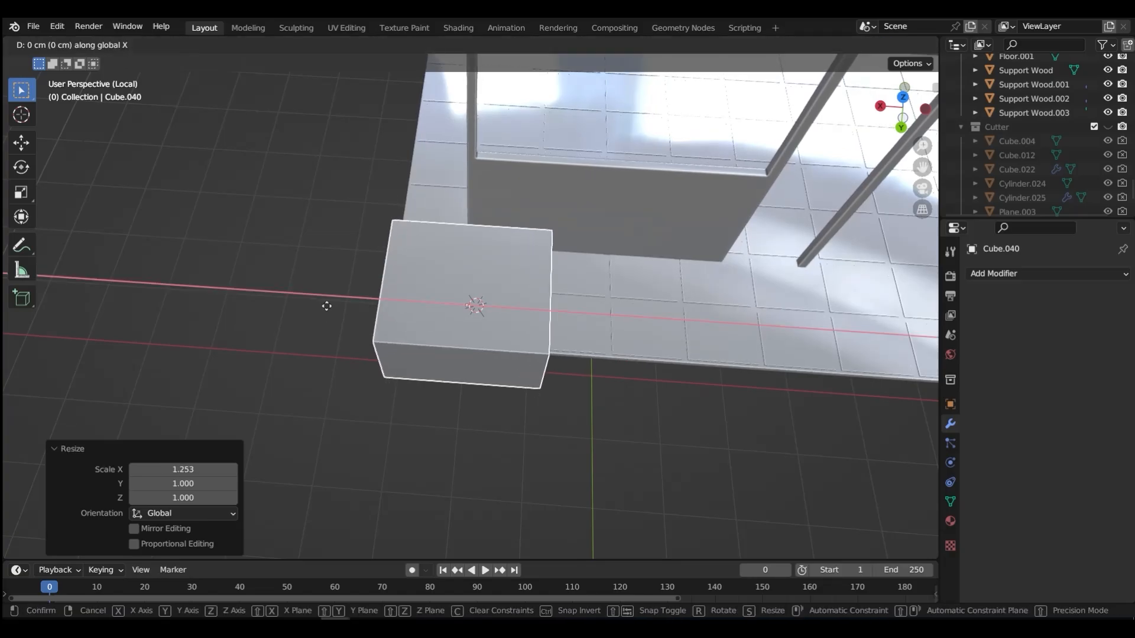
click(340, 319)
Apply the cube's scale and subtract it from the floor with a Boolean Difference to notch the corner
middle_drag(340, 320, 451, 280)
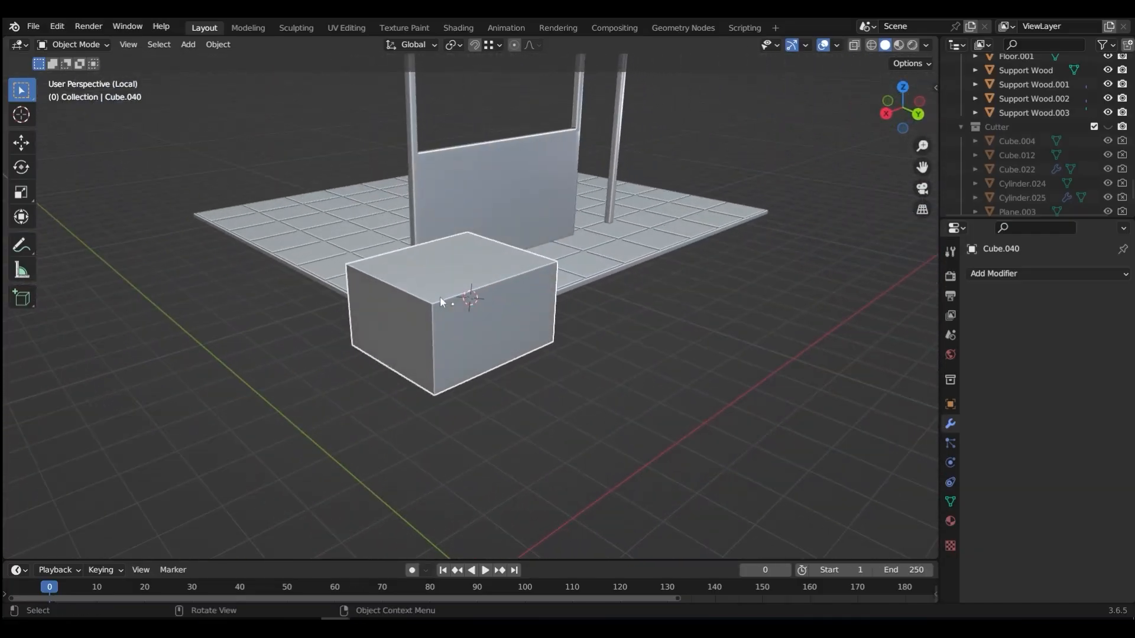
key(ctrl+a)
click(440, 296)
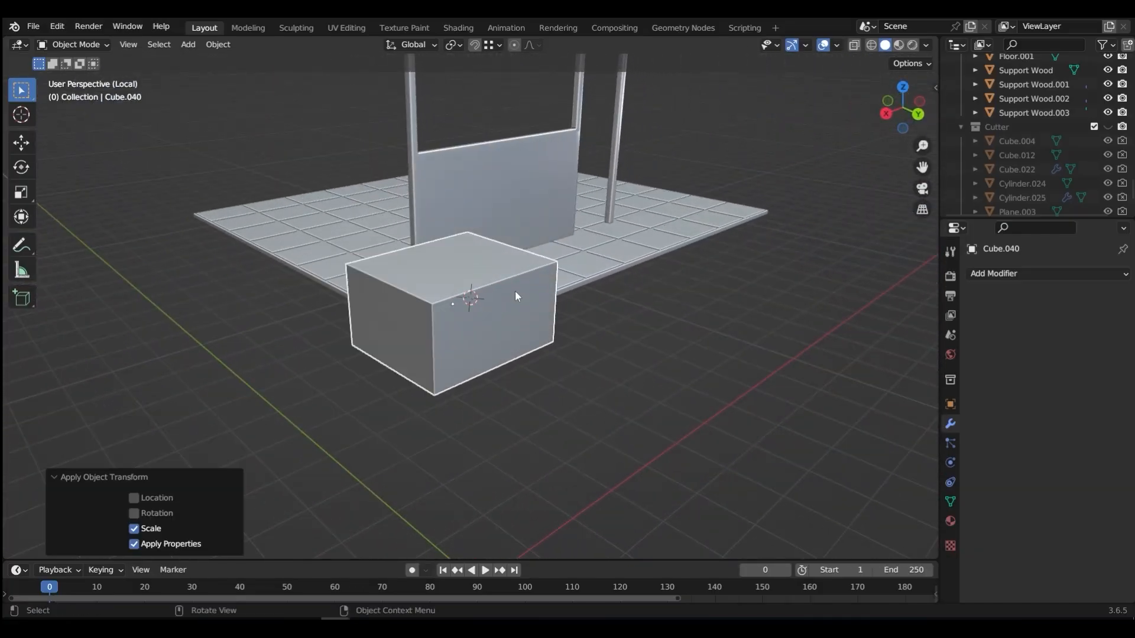
shift+click(590, 261)
key(ctrl+KP_Subtract)
click(680, 308)
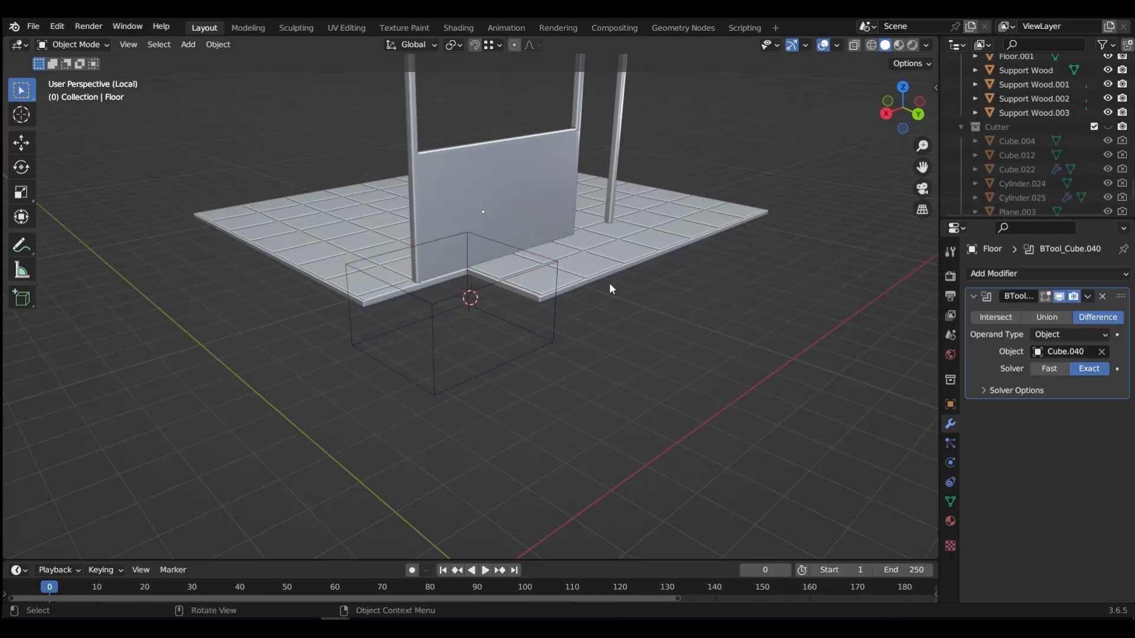
Move the Boolean cube to the Cutter collection and leave local view
click(555, 324)
key(m)
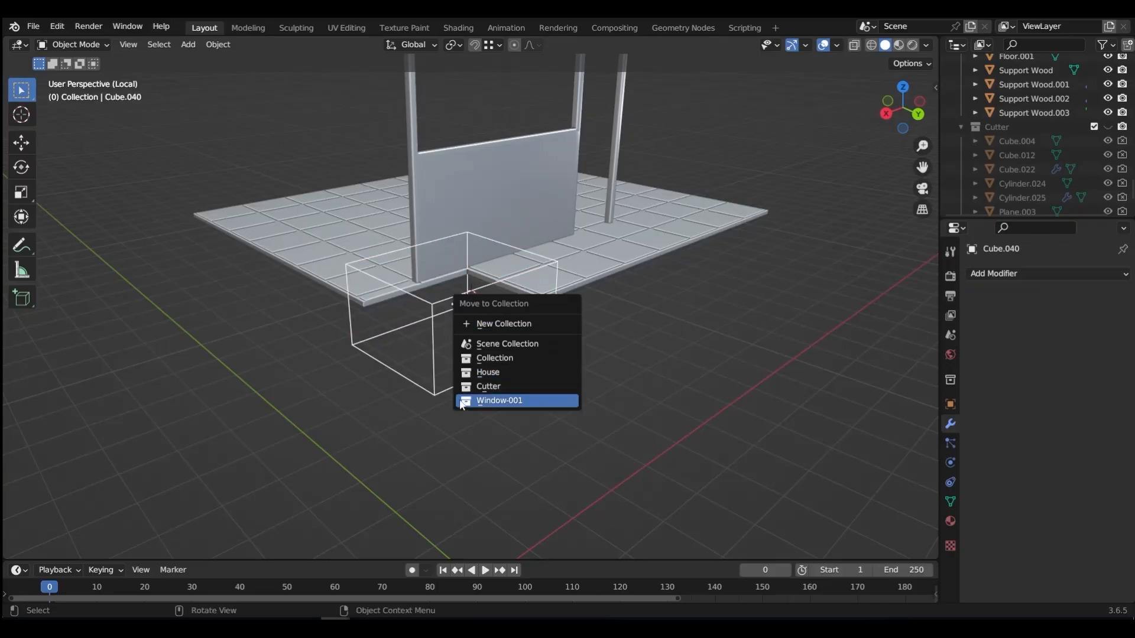
click(520, 398)
mouse_move(623, 370)
middle_down()
mouse_move(552, 324)
mouse_move(583, 302)
mouse_move(619, 363)
middle_up()
key(KP_Divide)
scroll(582, 334, up, 3)
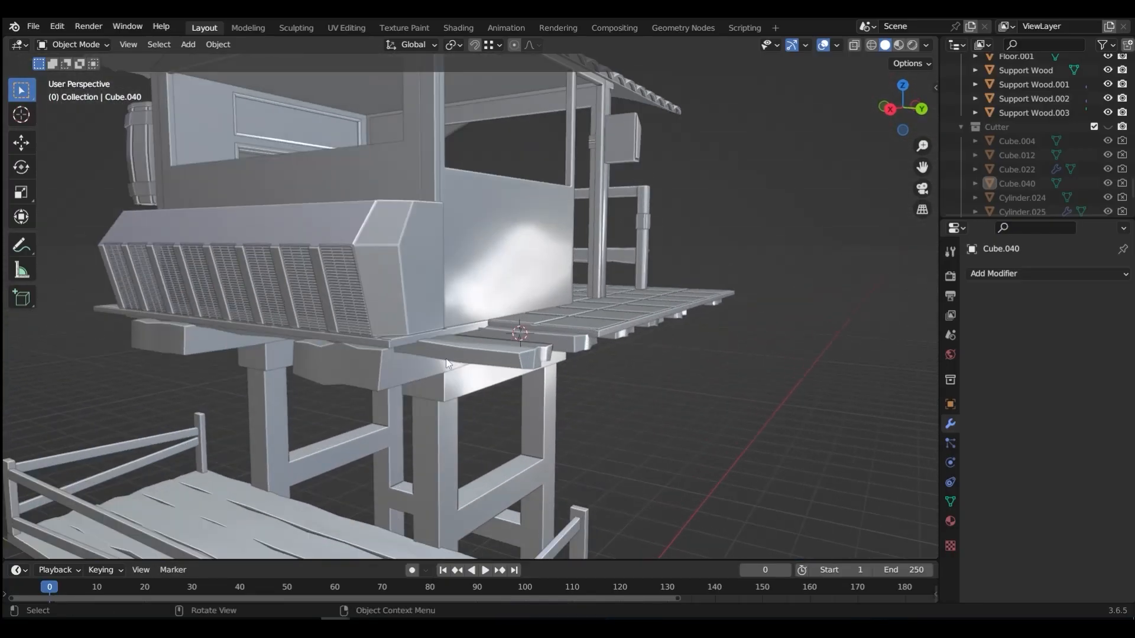
Open the Support Wood planks under the floor for face editing in a wireframe top view of the notched corner
click(514, 357)
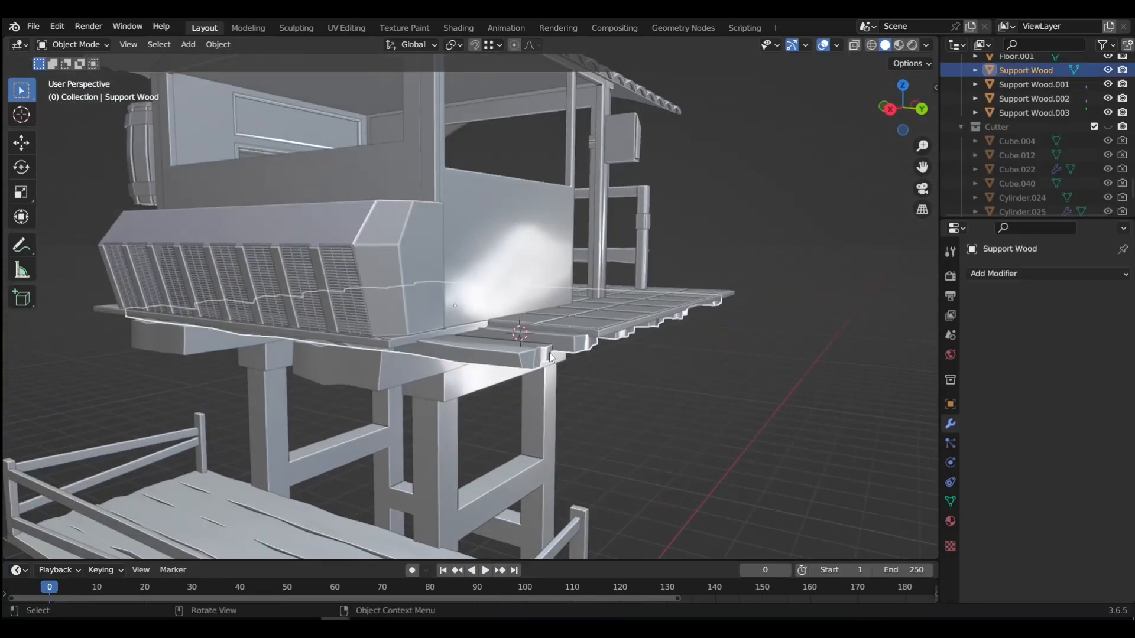
key(grave)
click(536, 271)
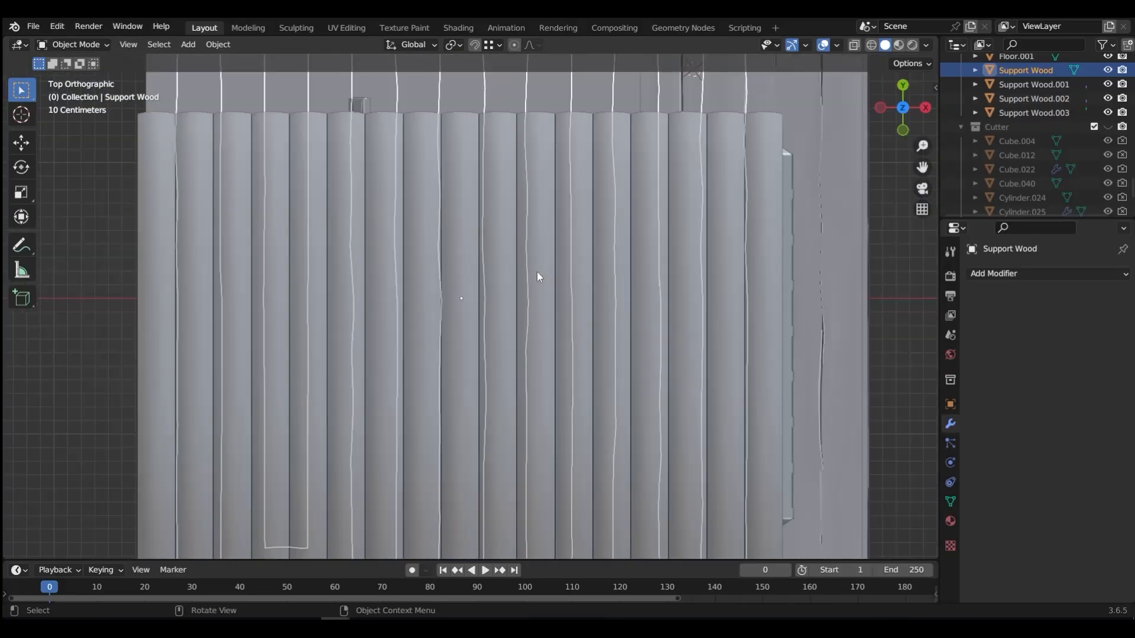
scroll(643, 238, down, 3)
shift+middle_drag(643, 238, 471, 345)
scroll(471, 345, up, 4)
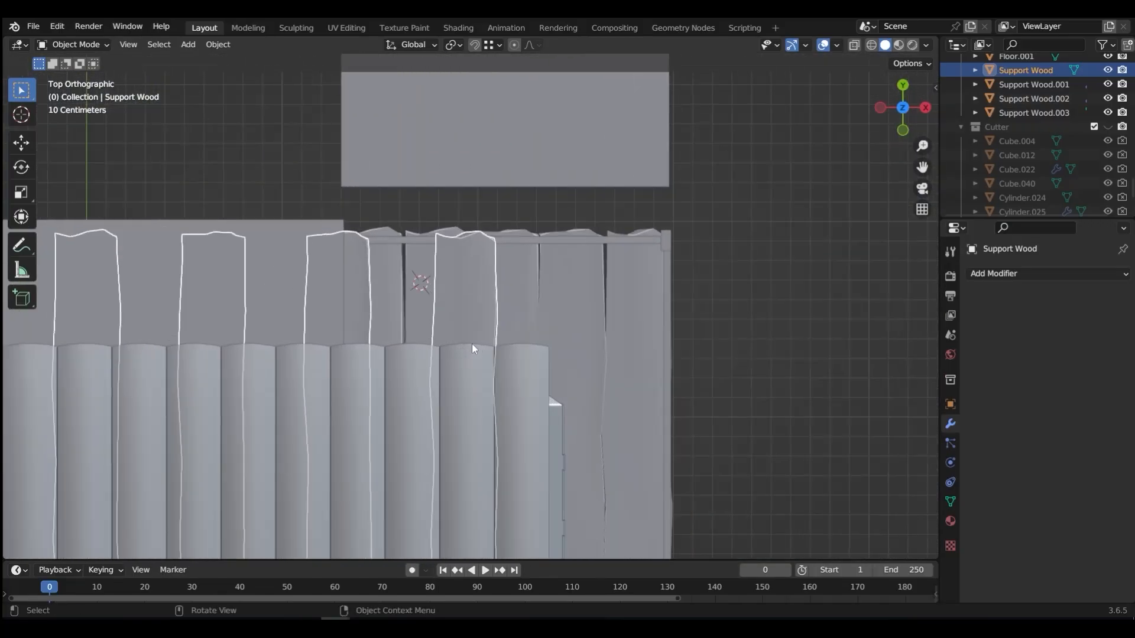
key(Tab)
key(shift+z)
key(Tab)
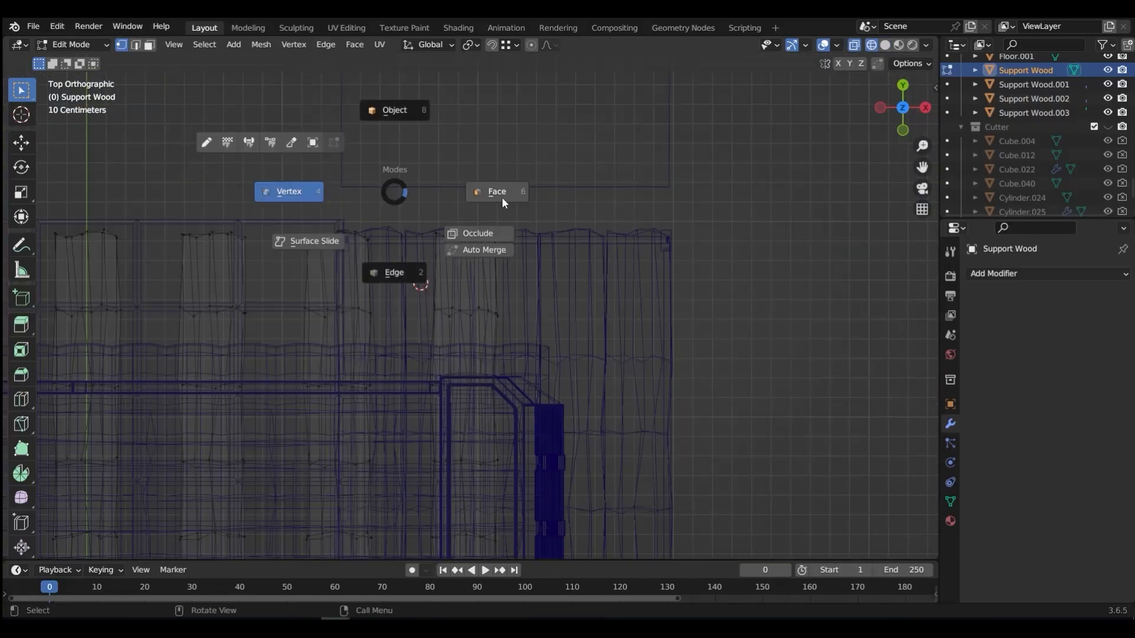
click(502, 197)
Knife straight cut-through lines across the two outermost support planks just inside the notch
key(k)
key(c)
click(497, 333)
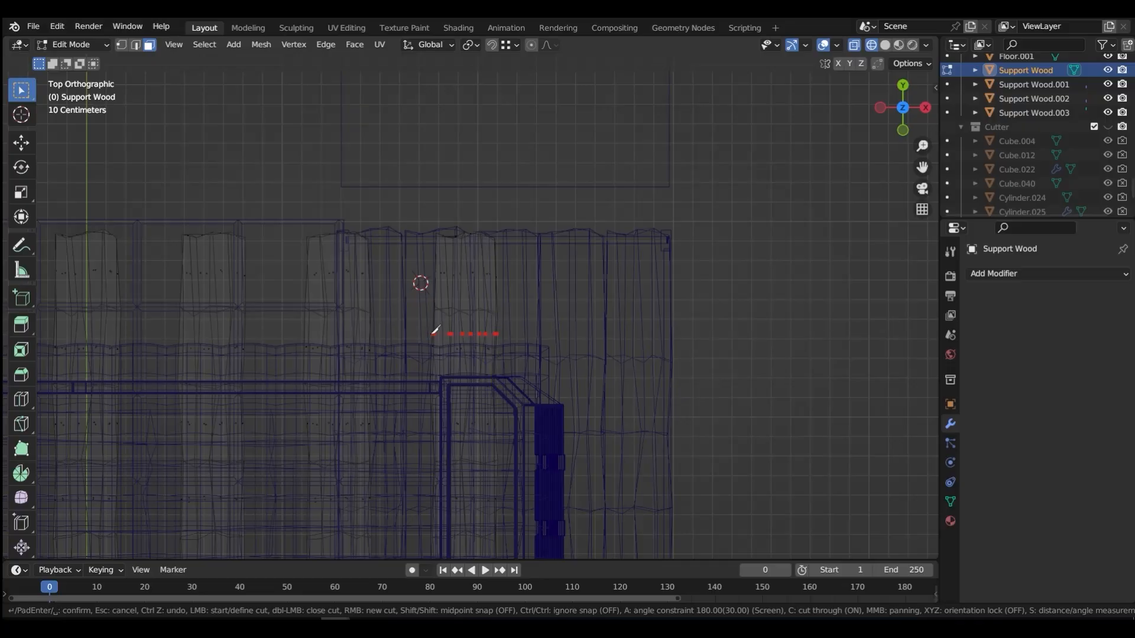
key(Return)
key(k)
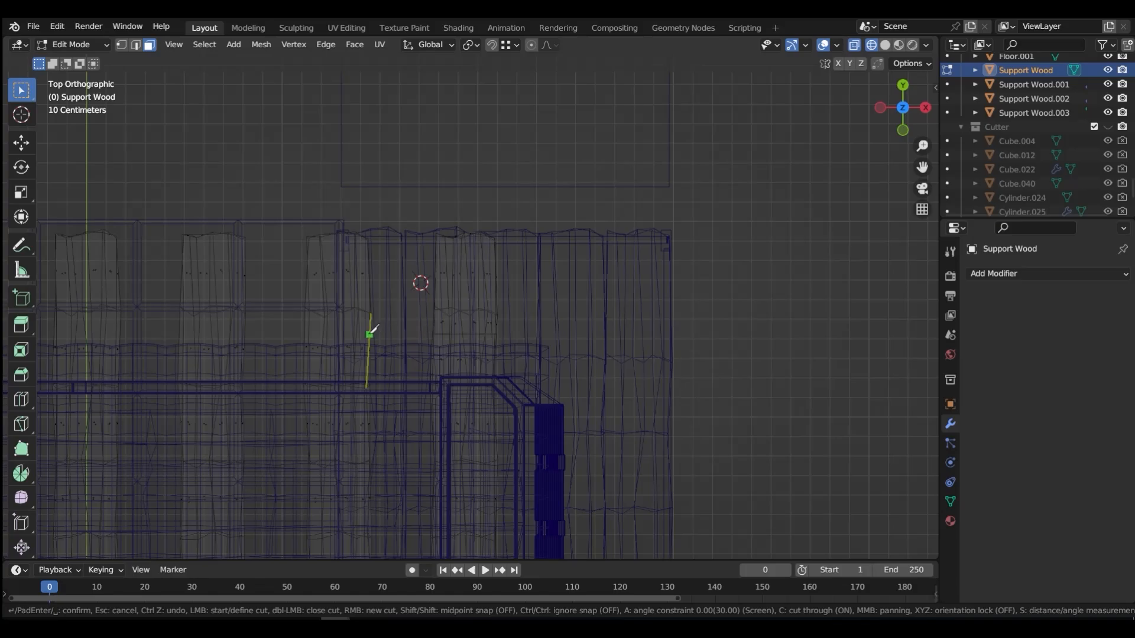
click(370, 334)
click(306, 333)
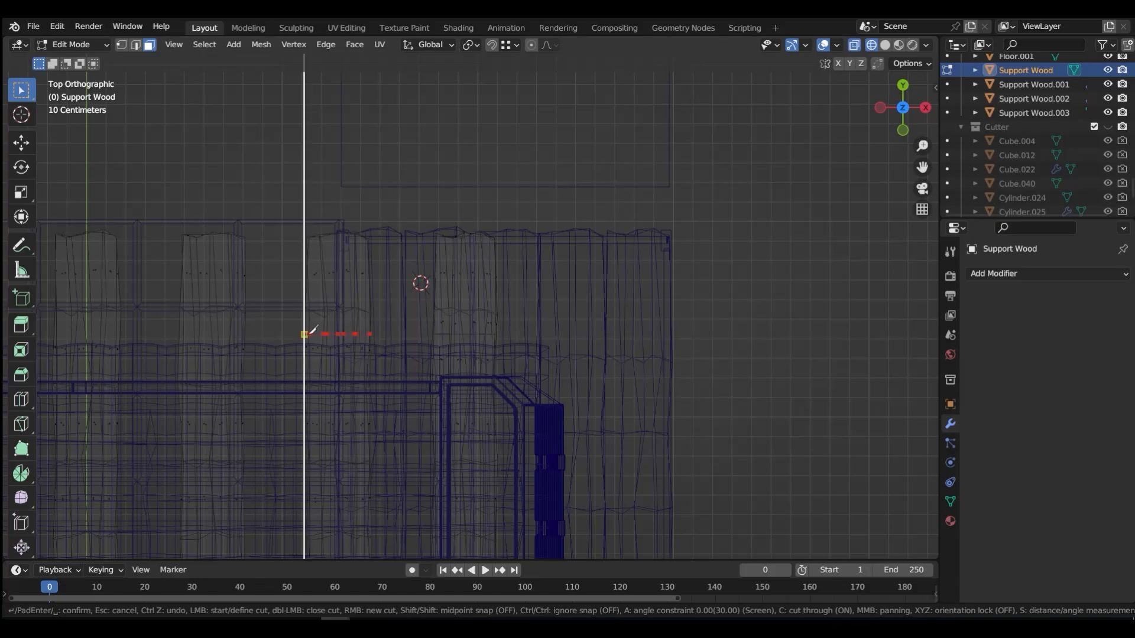
key(Return)
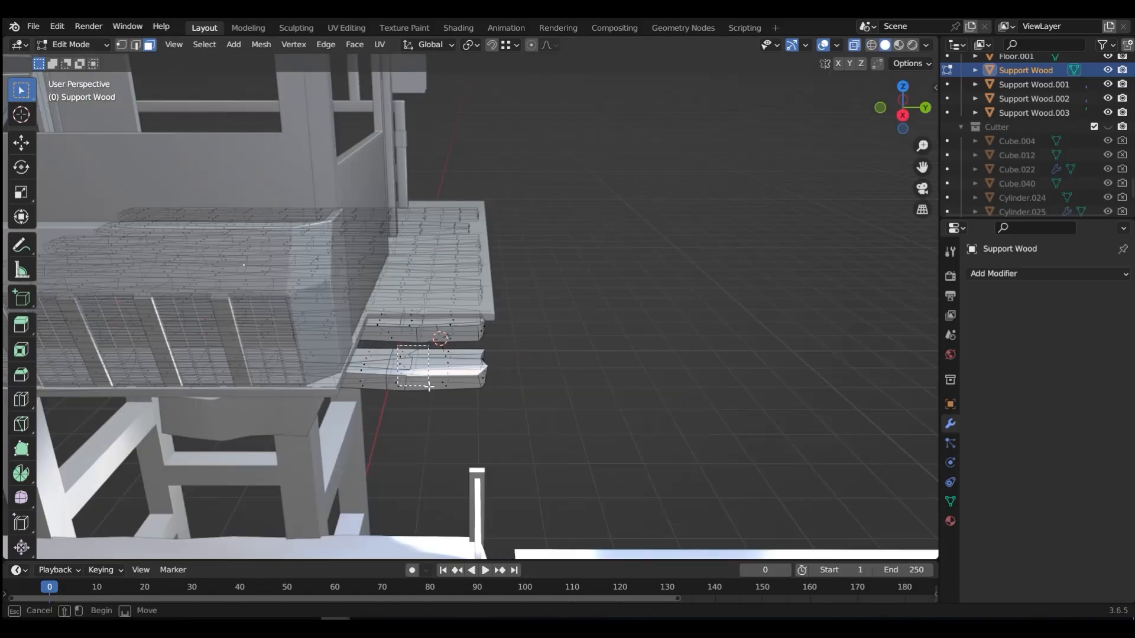
Delete the faces of the outermost support plank's end that protrudes into the notch
drag(429, 388, 496, 417)
key(x)
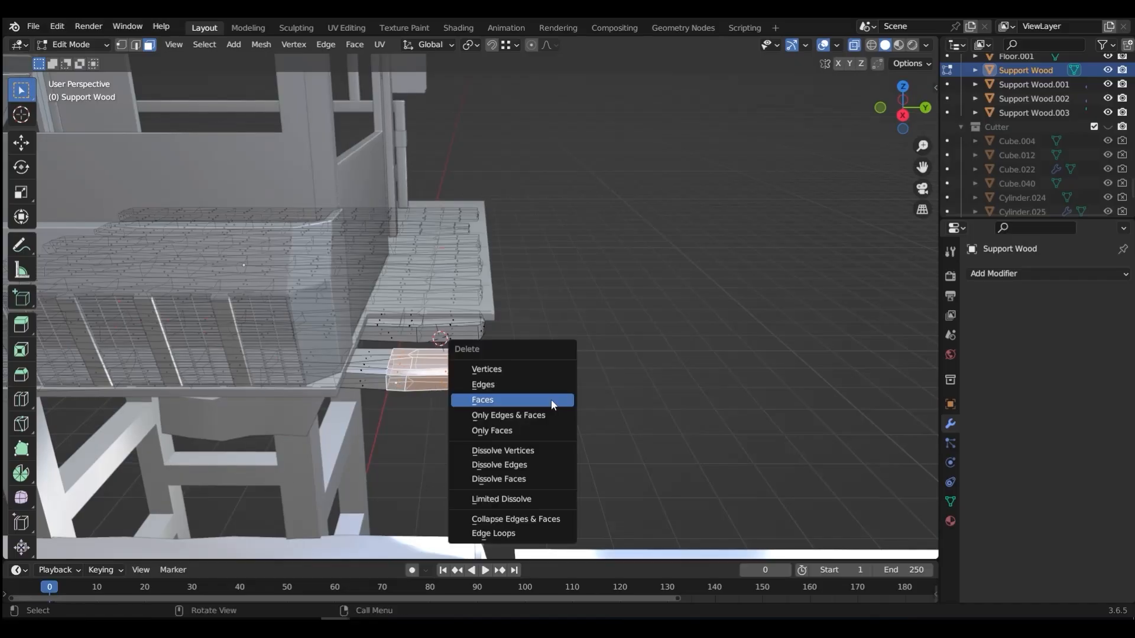
click(550, 399)
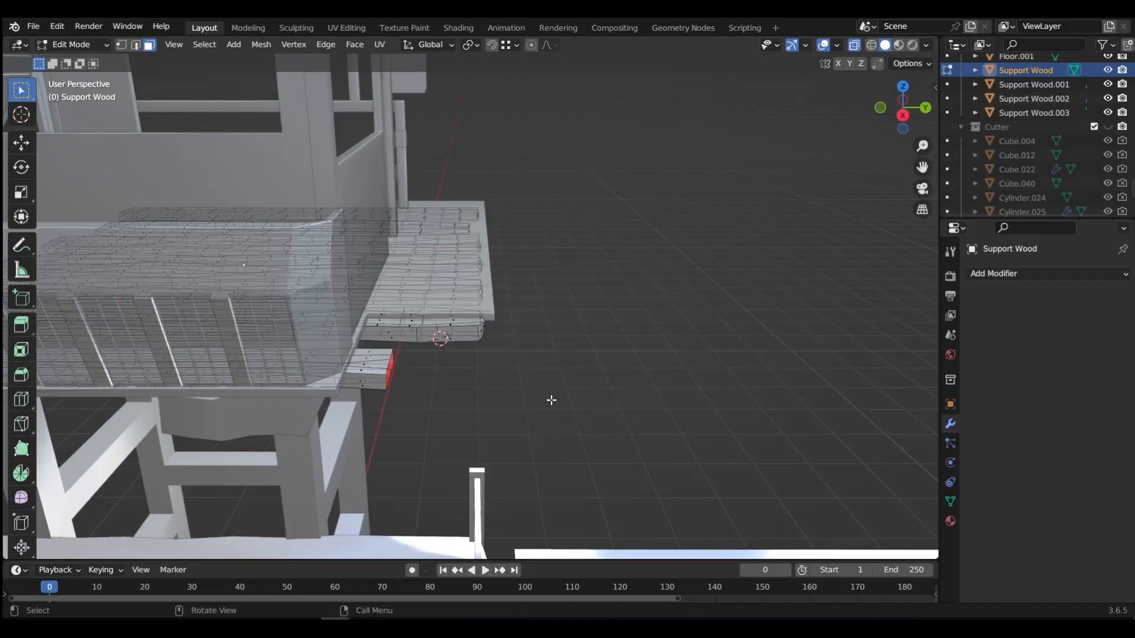
Move the shortened plank's end vertices about -23.8 cm along Y and fill the open end
mouse_move(375, 392)
middle_down()
mouse_move(372, 337)
mouse_move(380, 372)
middle_up()
key(Tab)
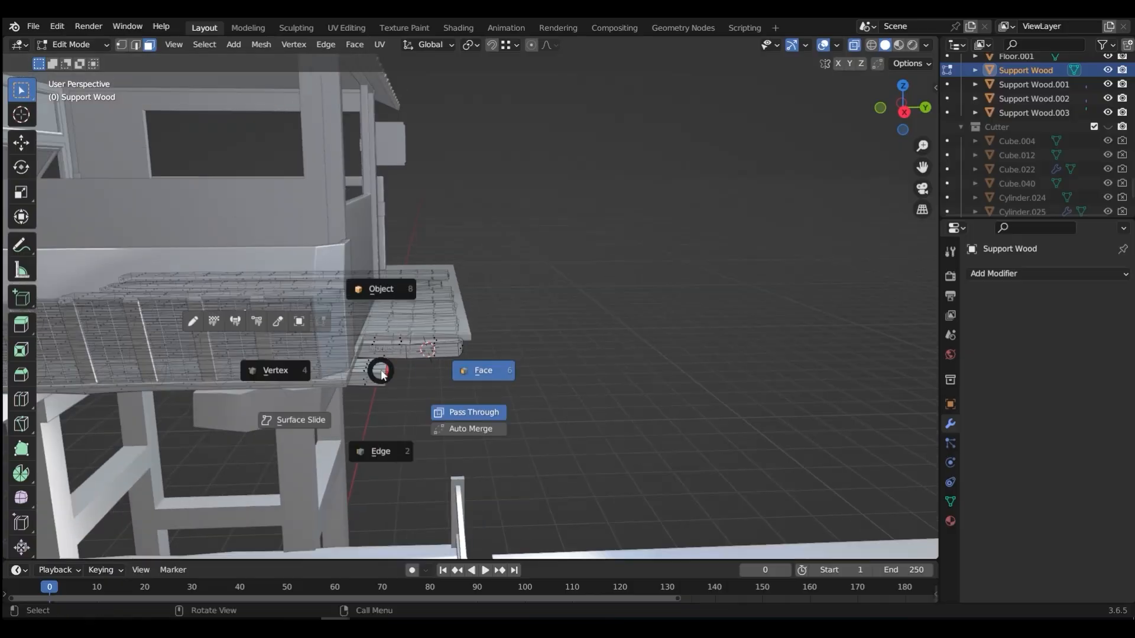
click(244, 368)
middle_drag(378, 328, 381, 347)
drag(381, 347, 398, 394)
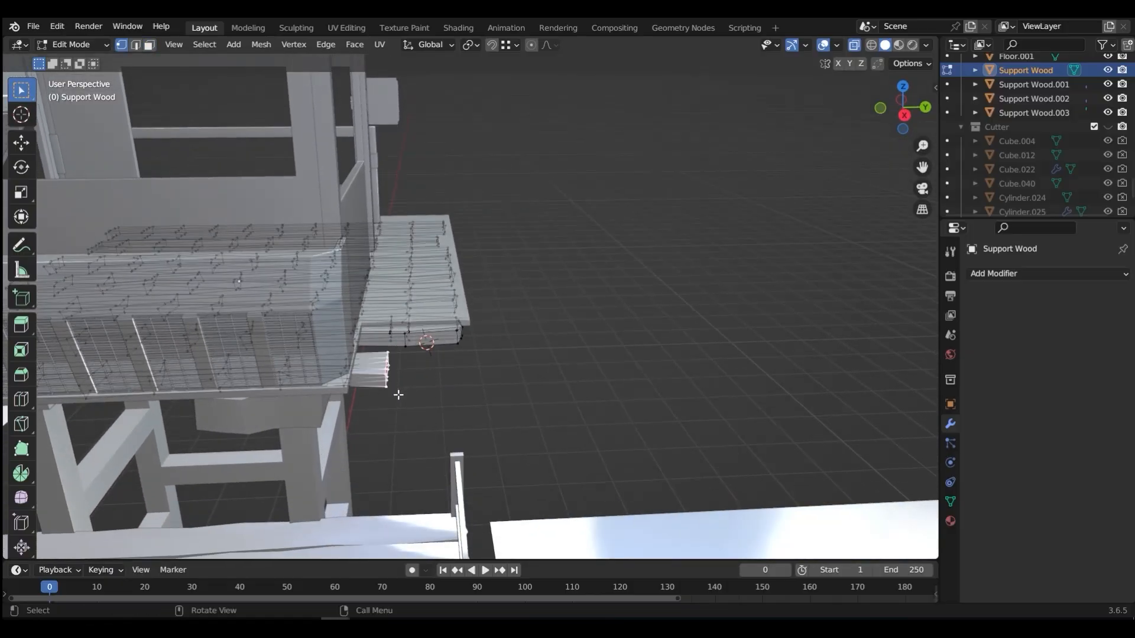
key(g)
key(y)
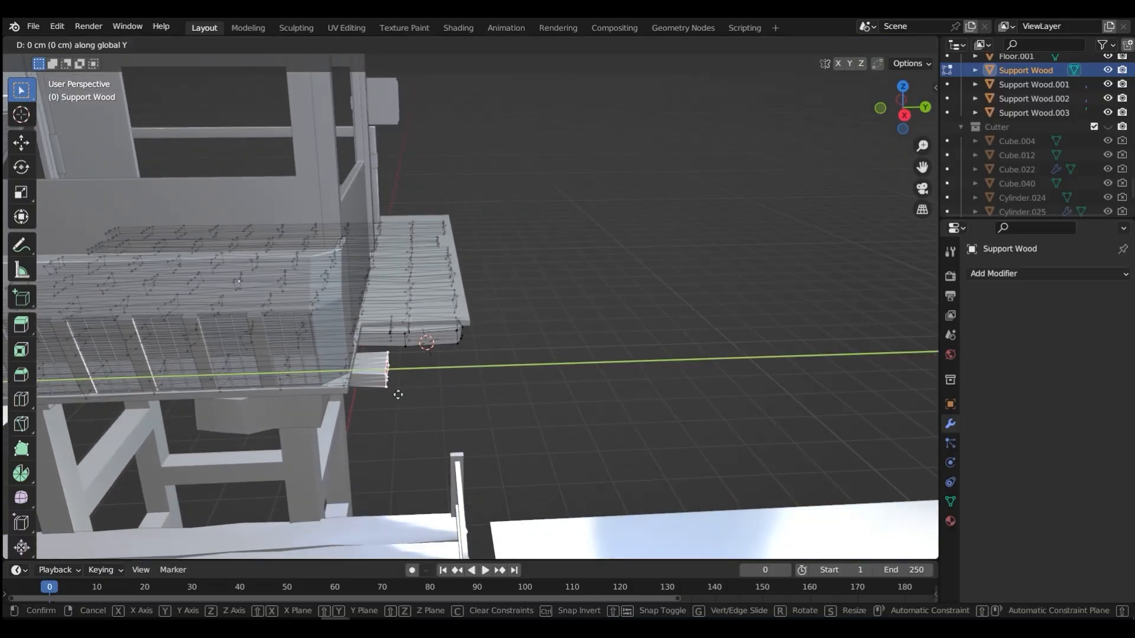
click(360, 399)
middle_drag(371, 382, 323, 339)
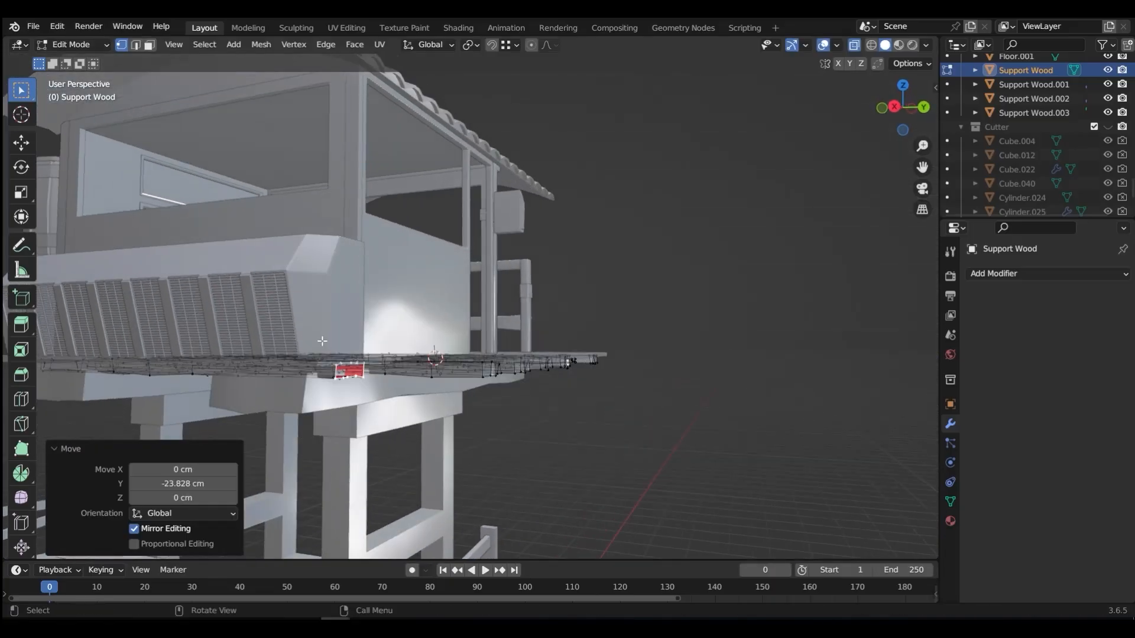
click(322, 341)
Delete the faces of the support plank's outer strip that protrudes past the floor edge into the notch
middle_drag(433, 386, 365, 425)
key(ctrl+Tab)
click(444, 365)
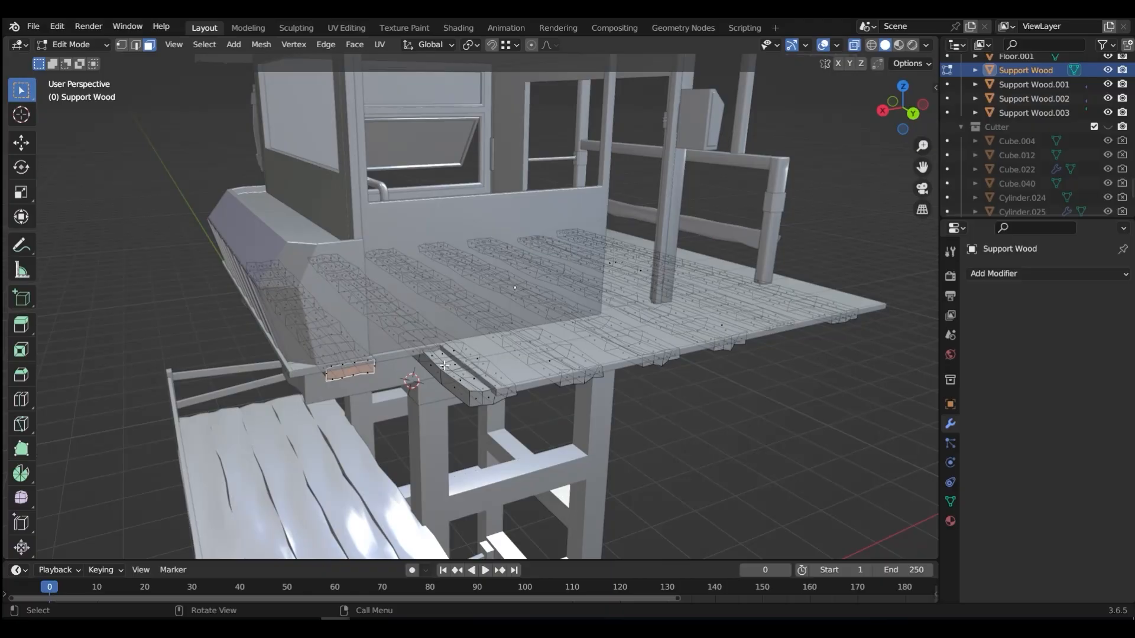
middle_drag(448, 370, 430, 291)
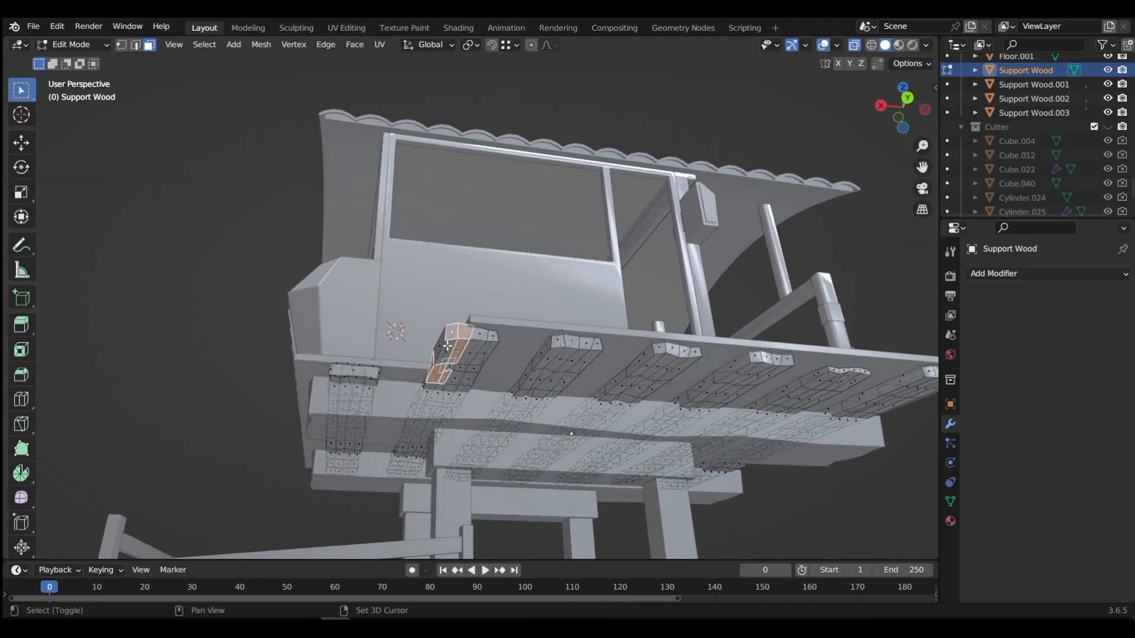
middle_drag(438, 346, 439, 367)
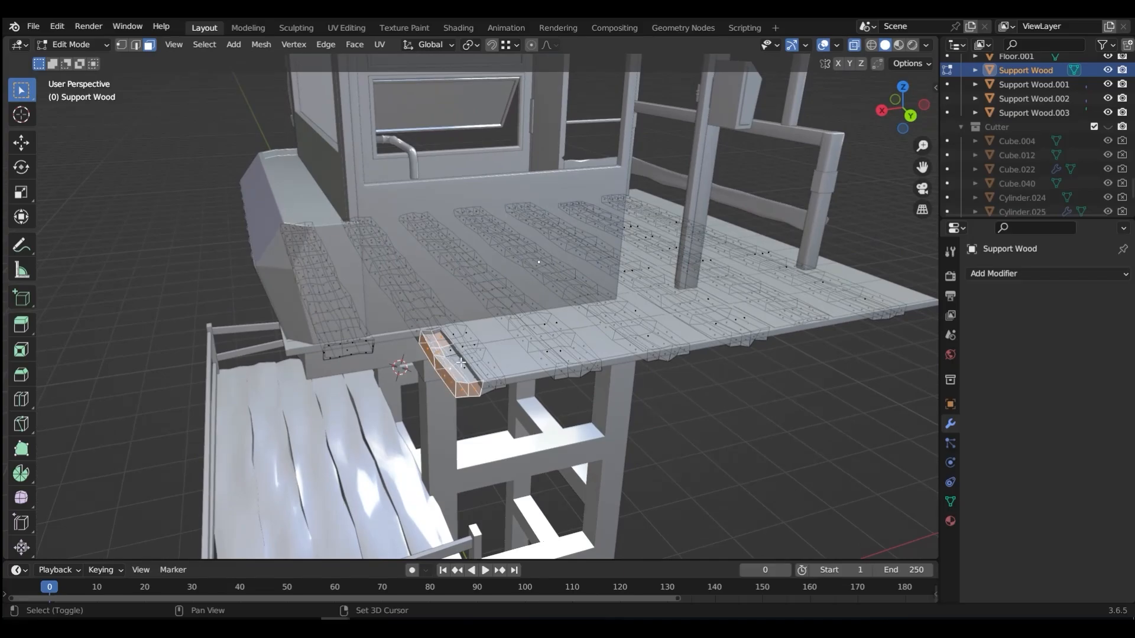
middle_drag(435, 380, 469, 278)
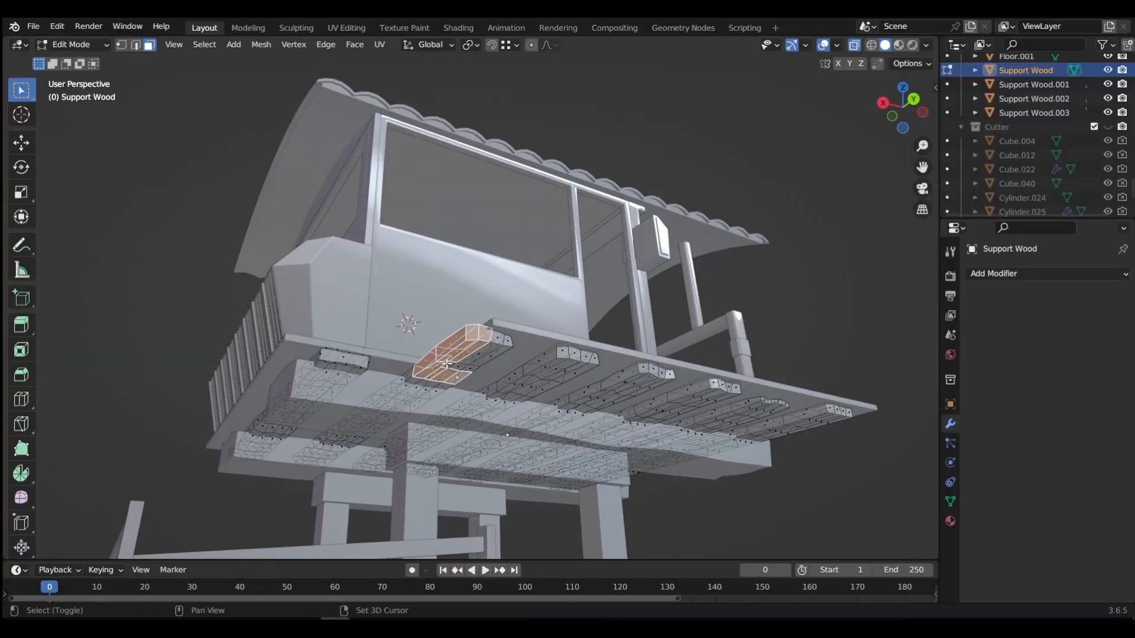
ctrl+click(458, 380)
shift+click(449, 364)
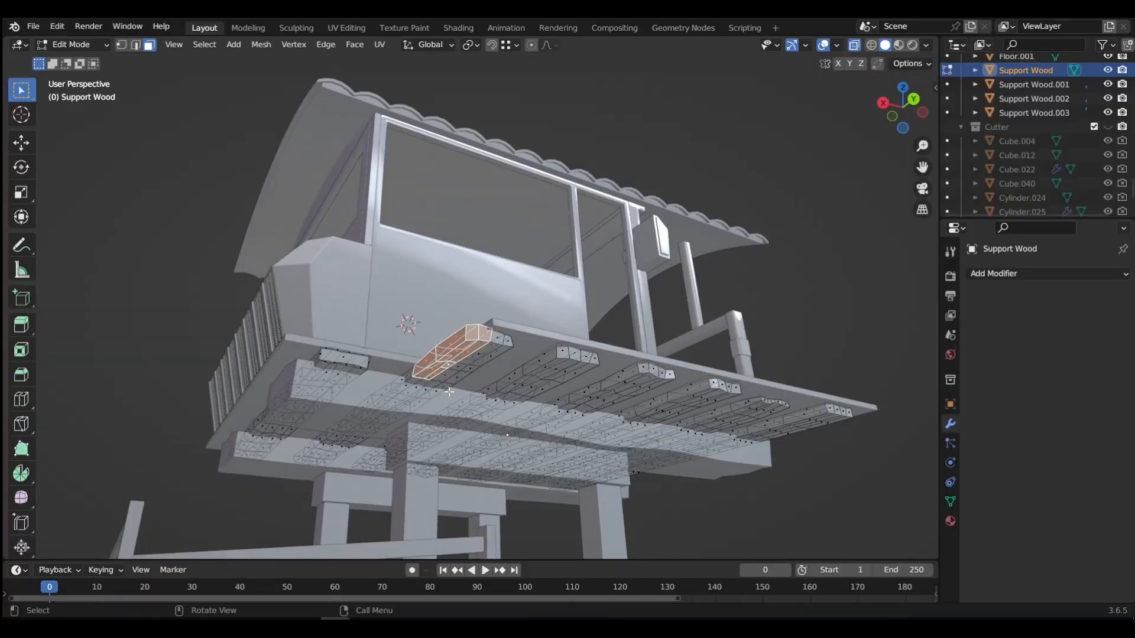
key(x)
click(507, 348)
middle_drag(507, 348, 512, 427)
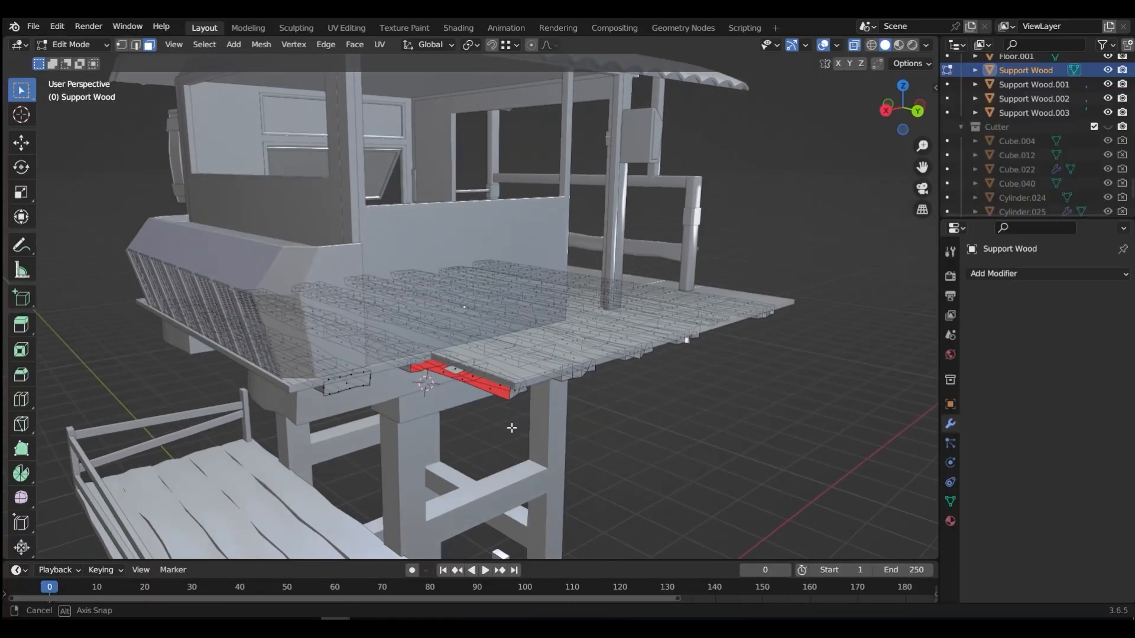
key(x)
click(454, 368)
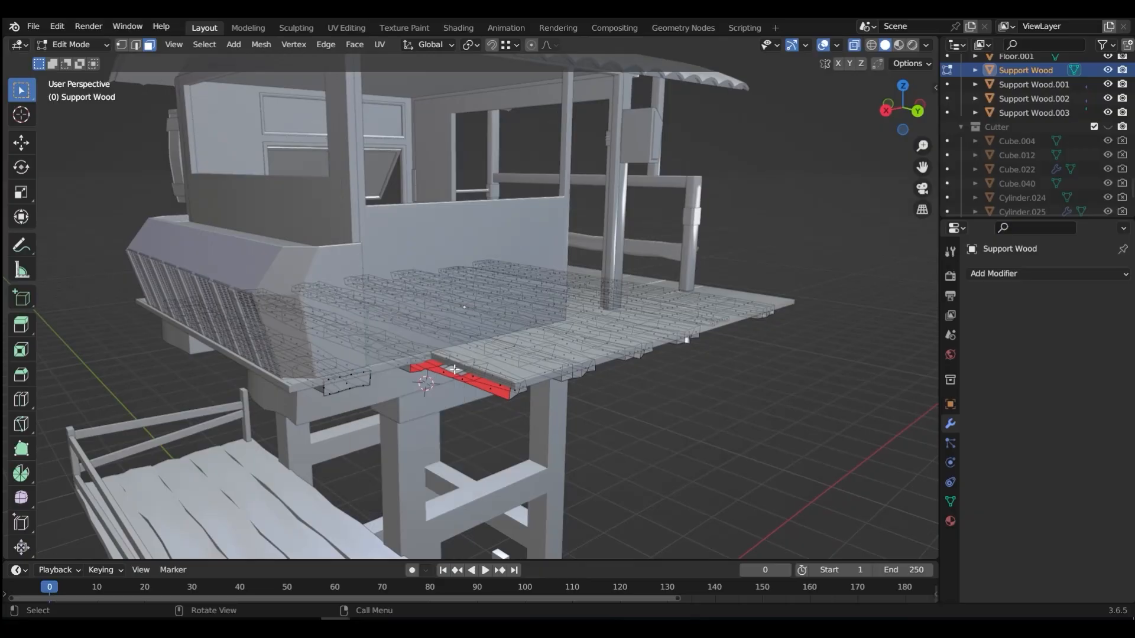
middle_drag(454, 368, 492, 380)
key(x)
click(466, 294)
scroll(467, 296, up, 3)
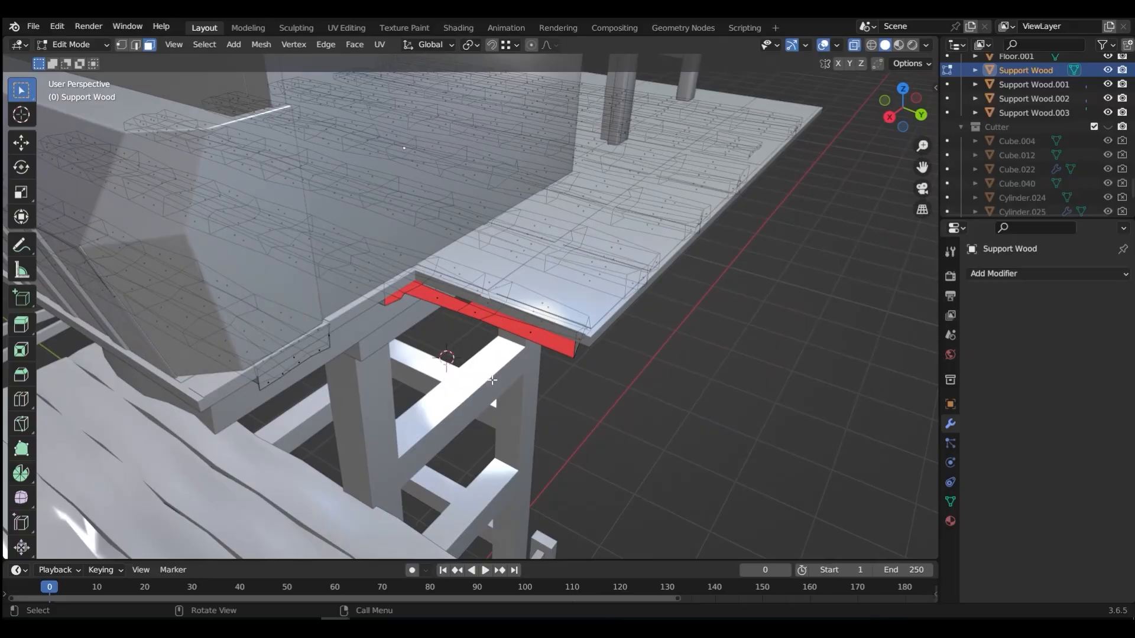
Isolate the Support Wood planks in local view and open them for edge editing at the cut plank
key(ctrl+Tab)
click(501, 286)
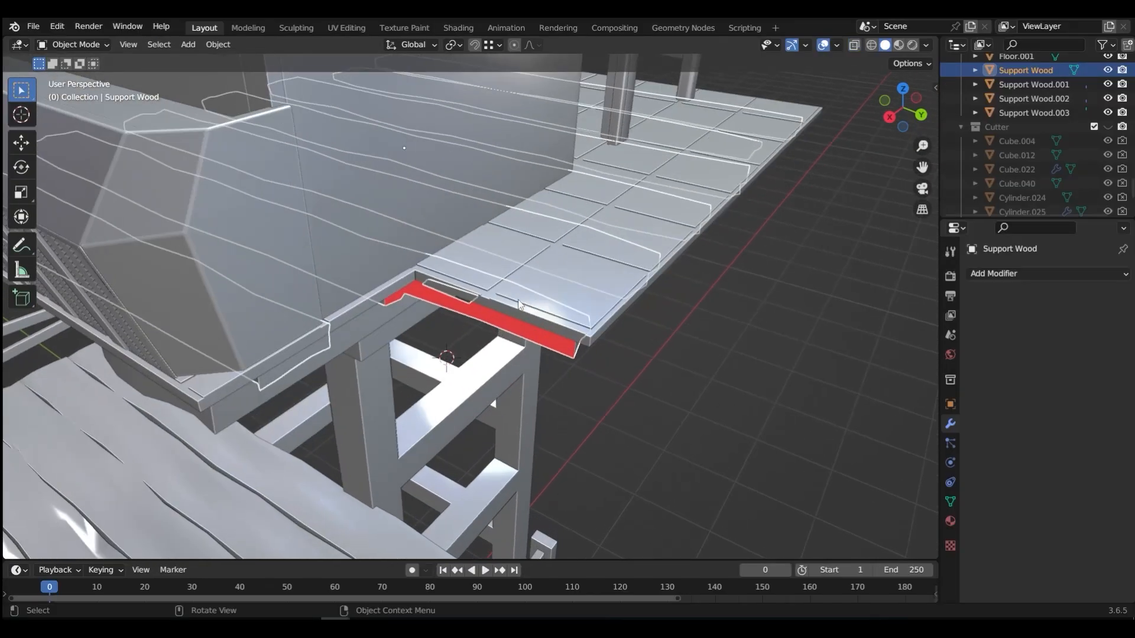
key(KP_Divide)
scroll(526, 410, up, 4)
middle_drag(526, 406, 385, 357)
key(ctrl+Tab)
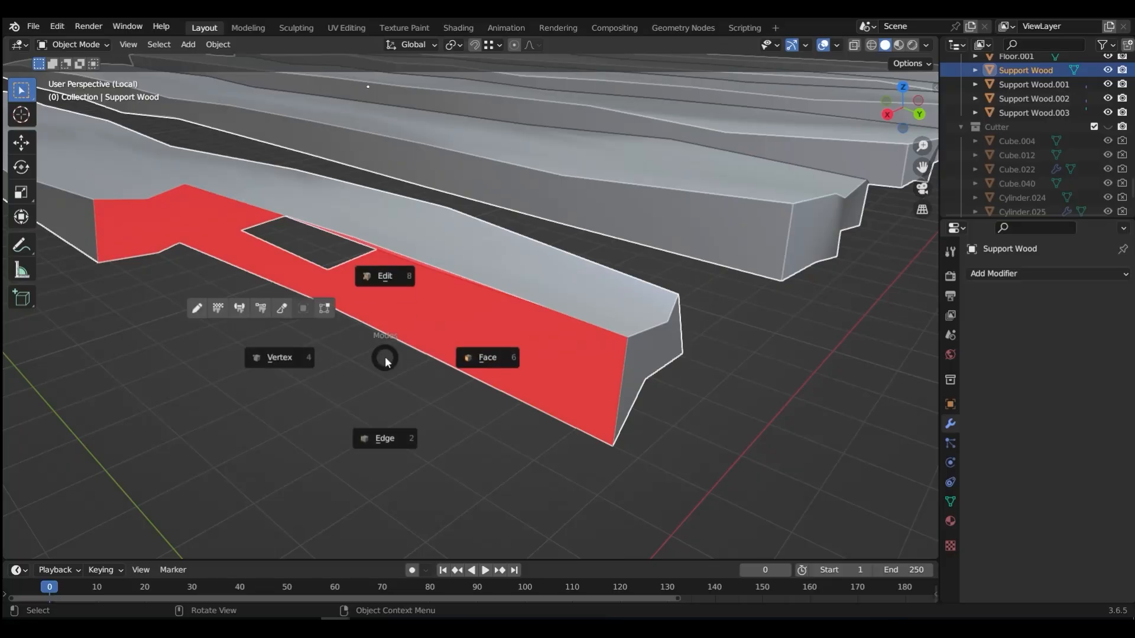
click(362, 420)
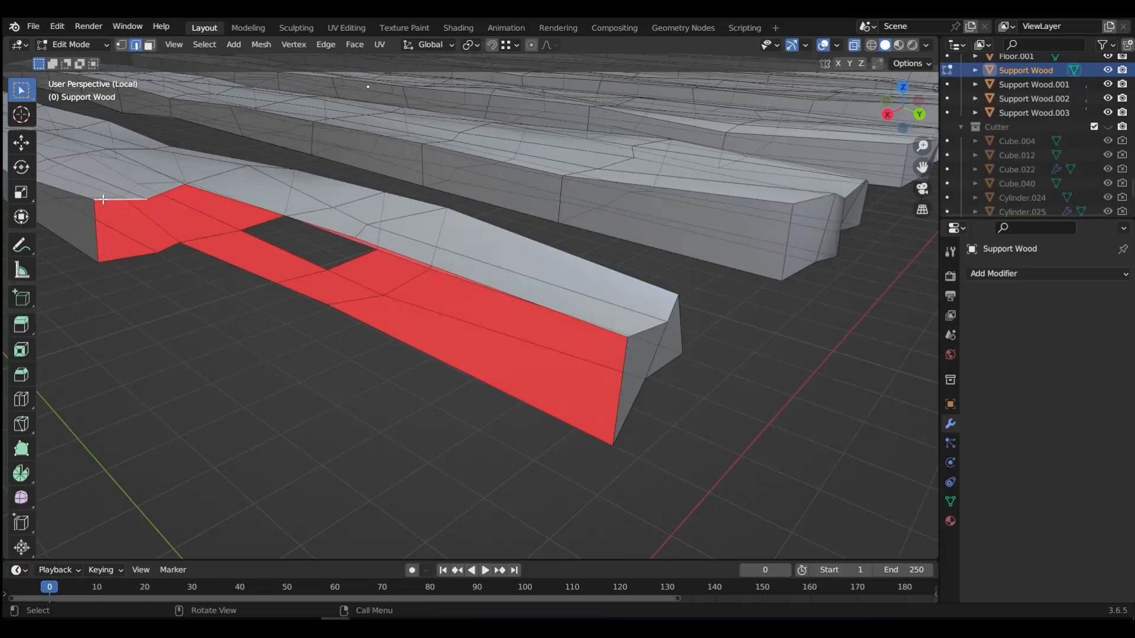
Fill the cut plank's open side with new faces along its whole length, starting from the inner corner edge
shift+click(124, 261)
key(f)
key(f)
key(f)
key(f)
key(f)
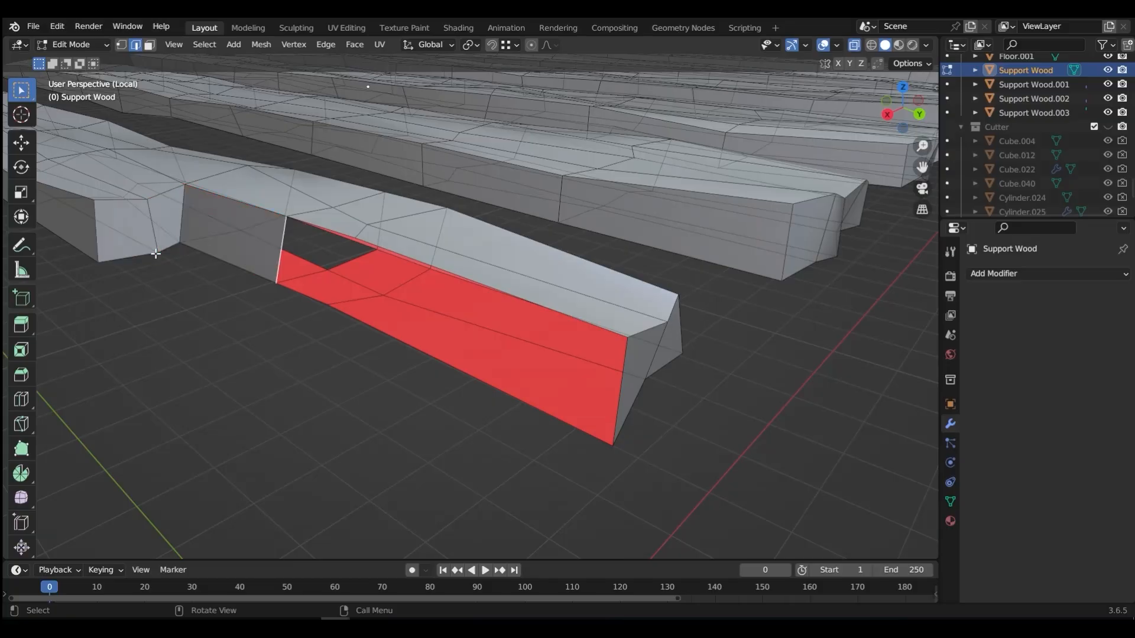
middle_drag(158, 258, 364, 382)
key(f)
scroll(364, 382, down, 3)
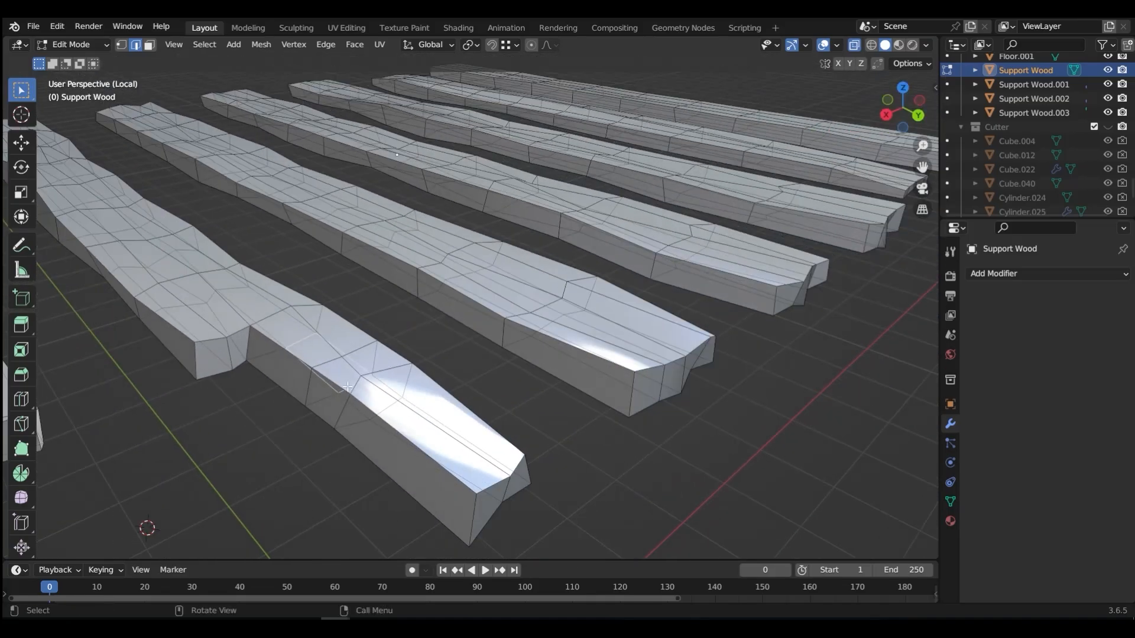
Bring the whole scene back into view, return to Object Mode and select the large flat plane beside the walkway
key(ctrl+Tab)
key(KP_Divide)
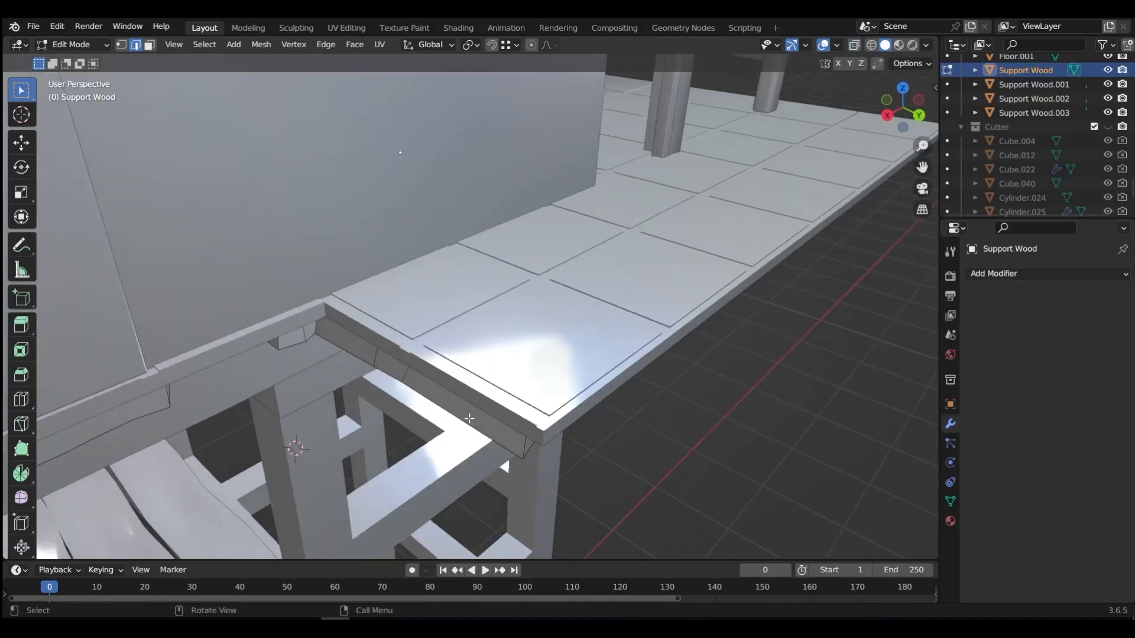
key(Tab)
click(633, 311)
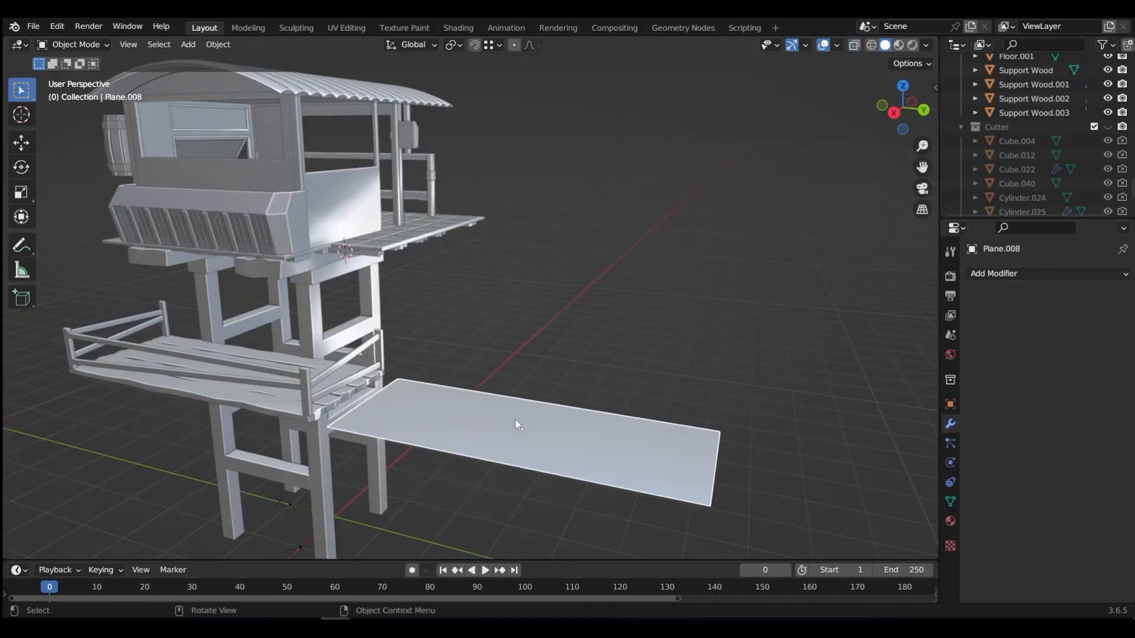